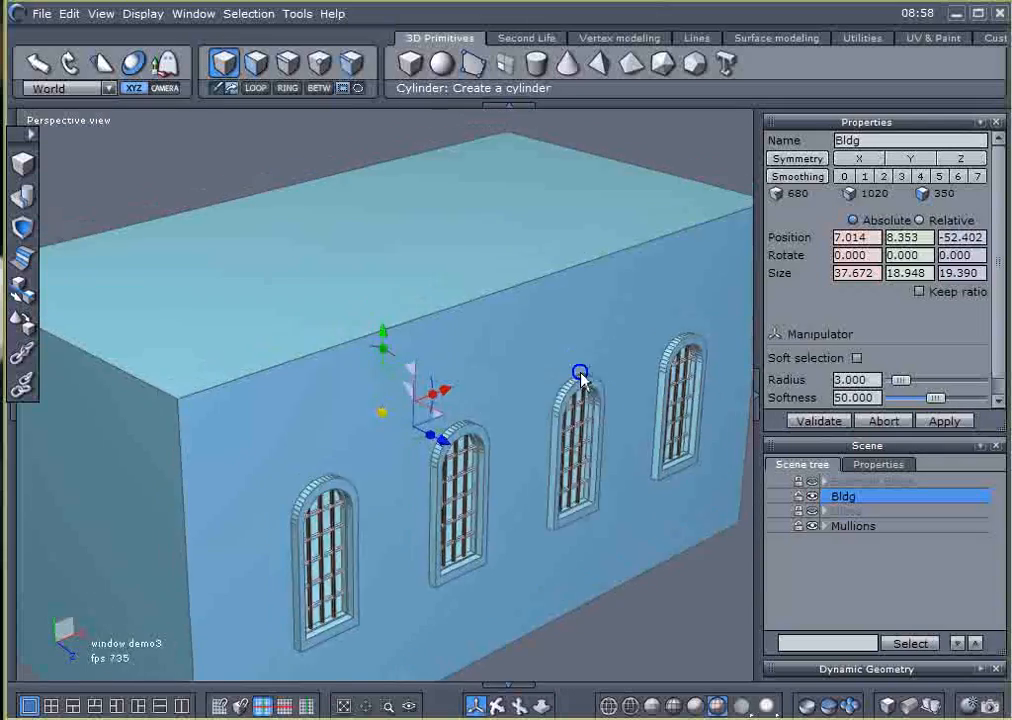
Step: Copy the Bldg object's top face and paste it in place as a separate object, keeping its original height
alt+drag(593, 412, 616, 400)
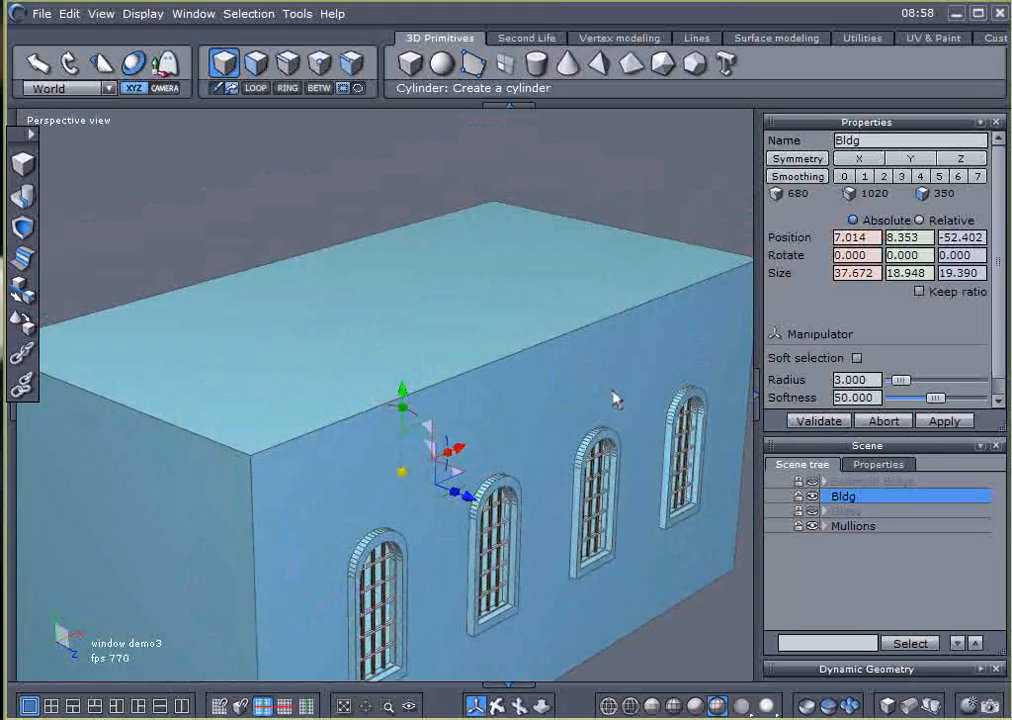
click(256, 63)
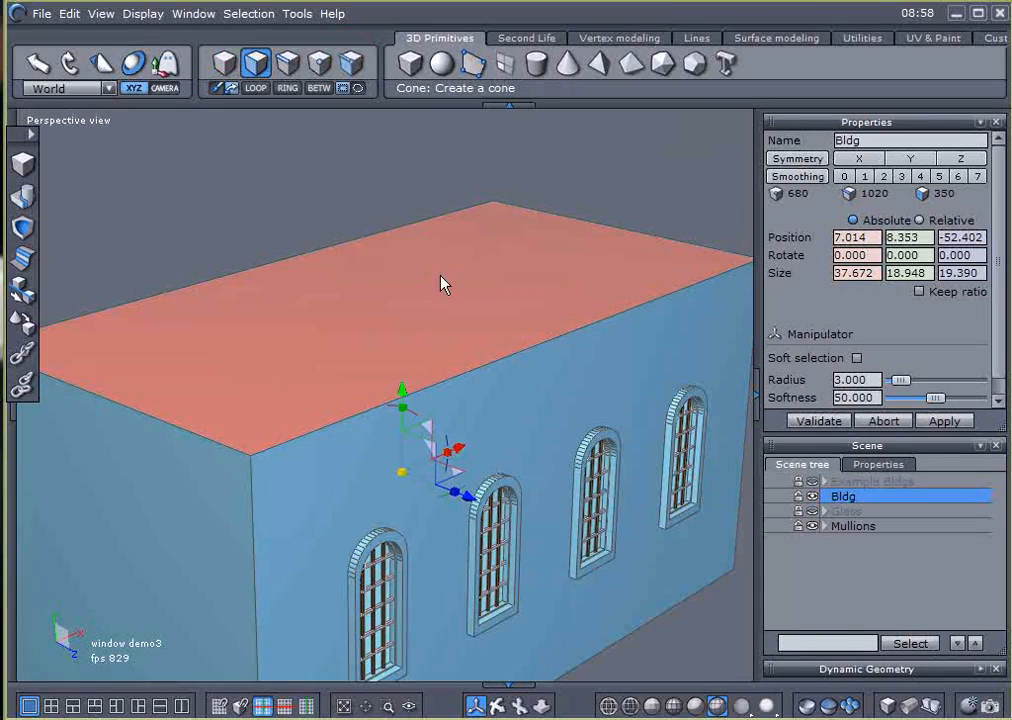
click(437, 296)
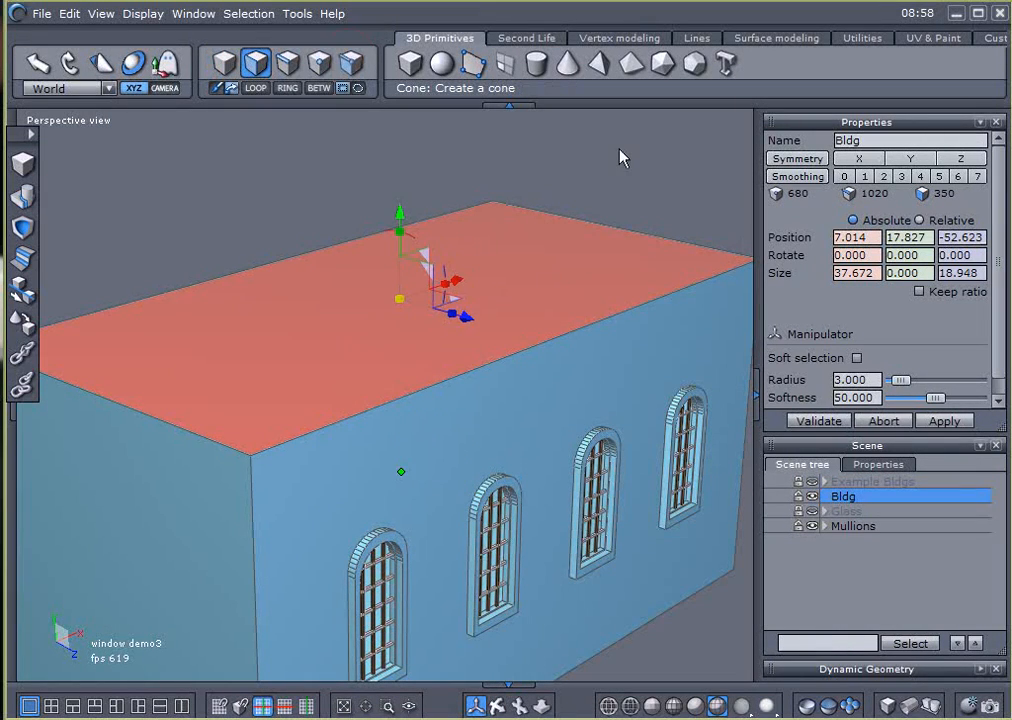
click(68, 13)
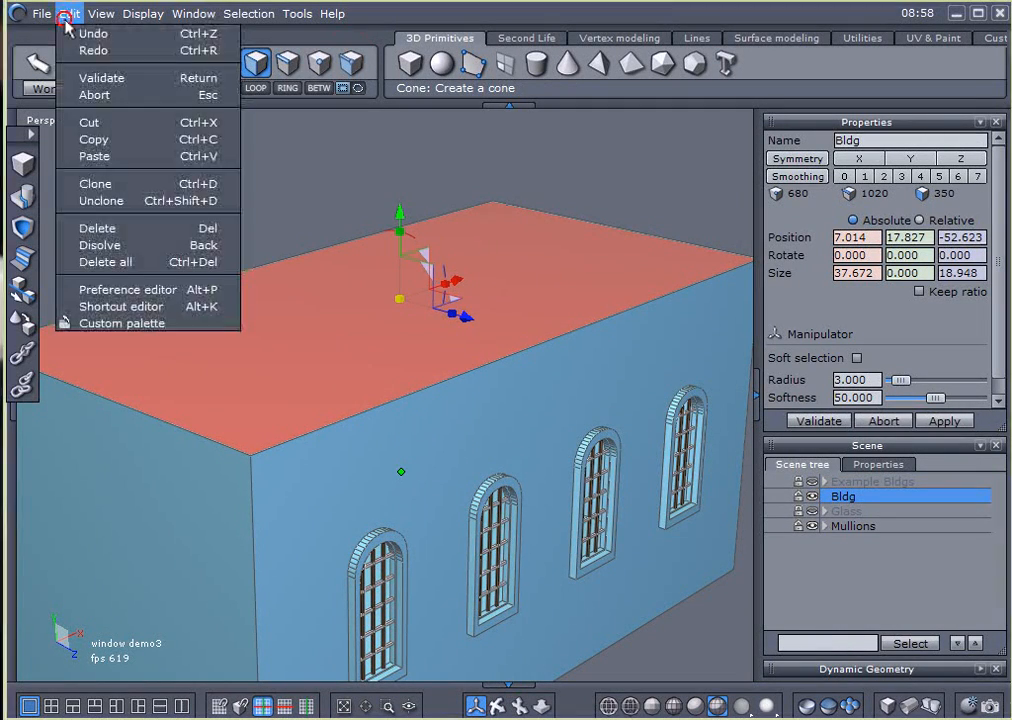
click(88, 141)
click(70, 14)
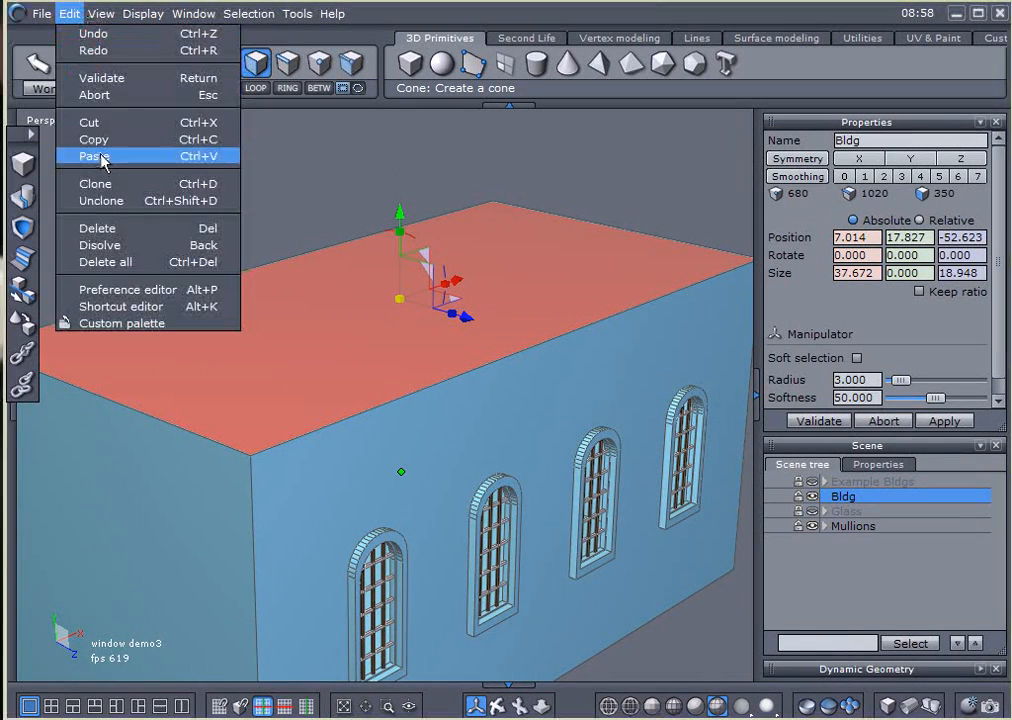
click(104, 157)
drag(397, 213, 367, 158)
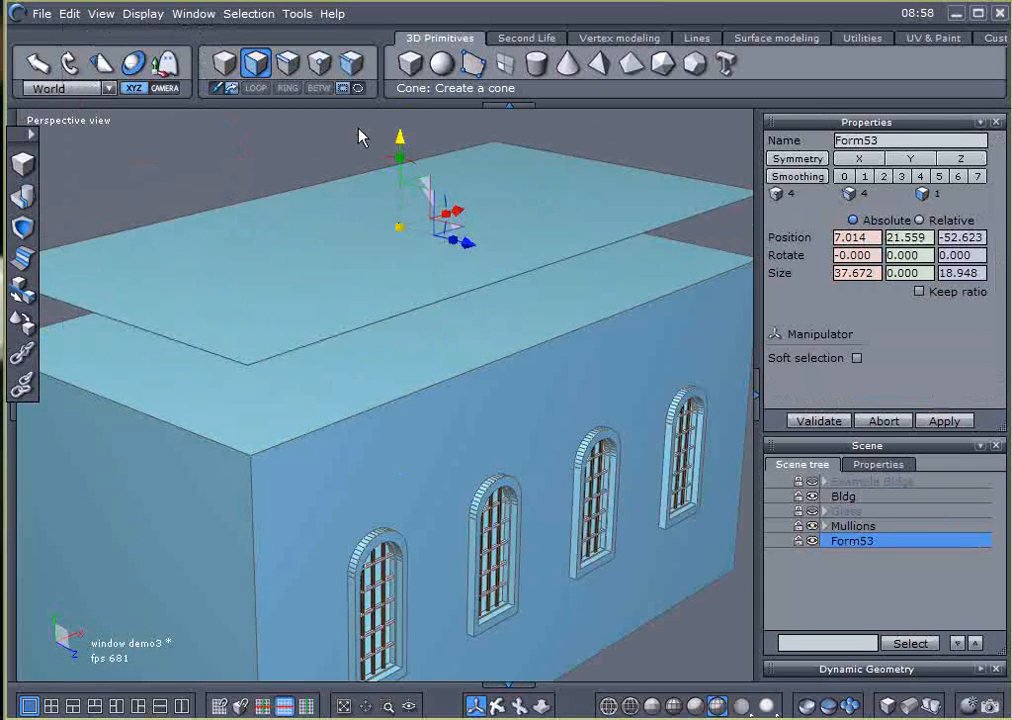
key(ctrl+z)
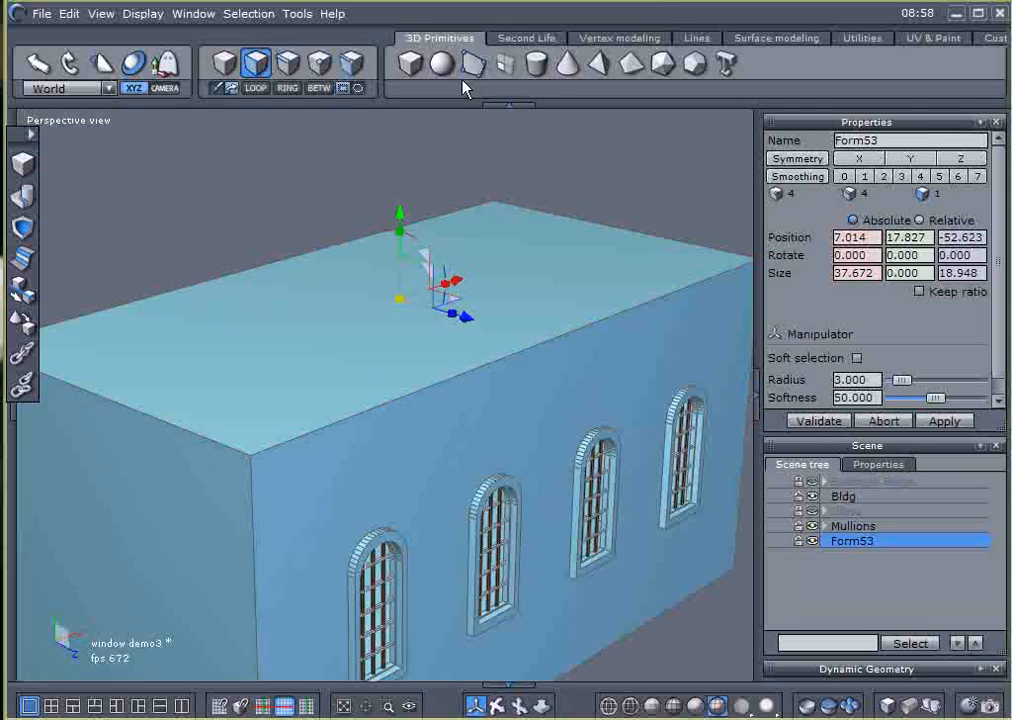
Step: Begin a Fast Extrude of the pasted top face, pulling it upward
click(612, 40)
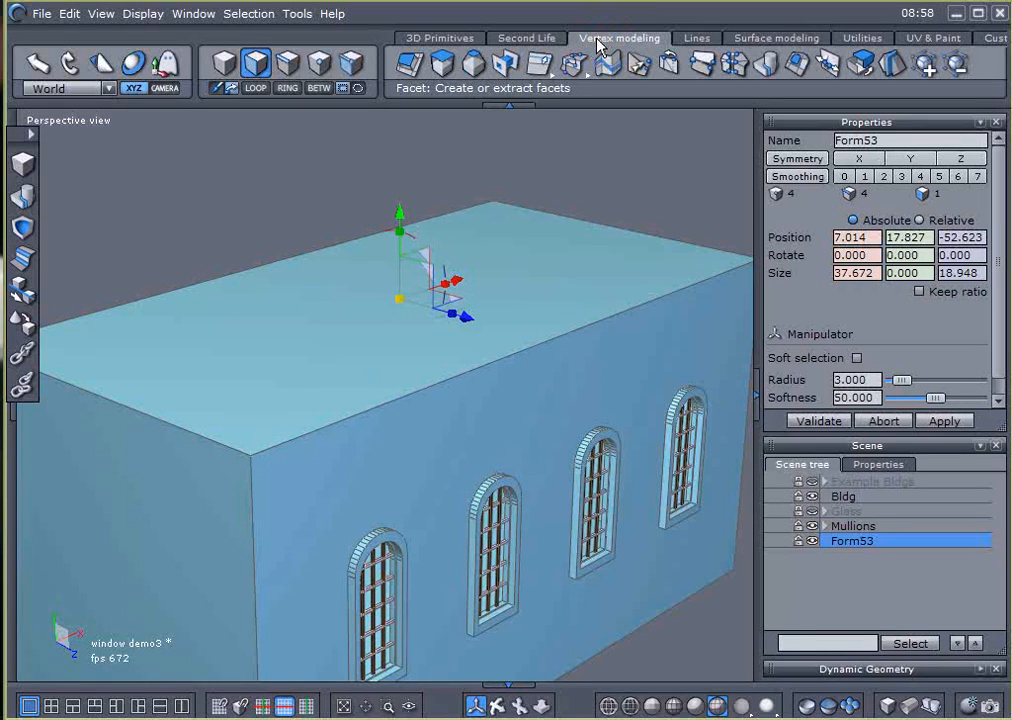
click(350, 63)
click(386, 334)
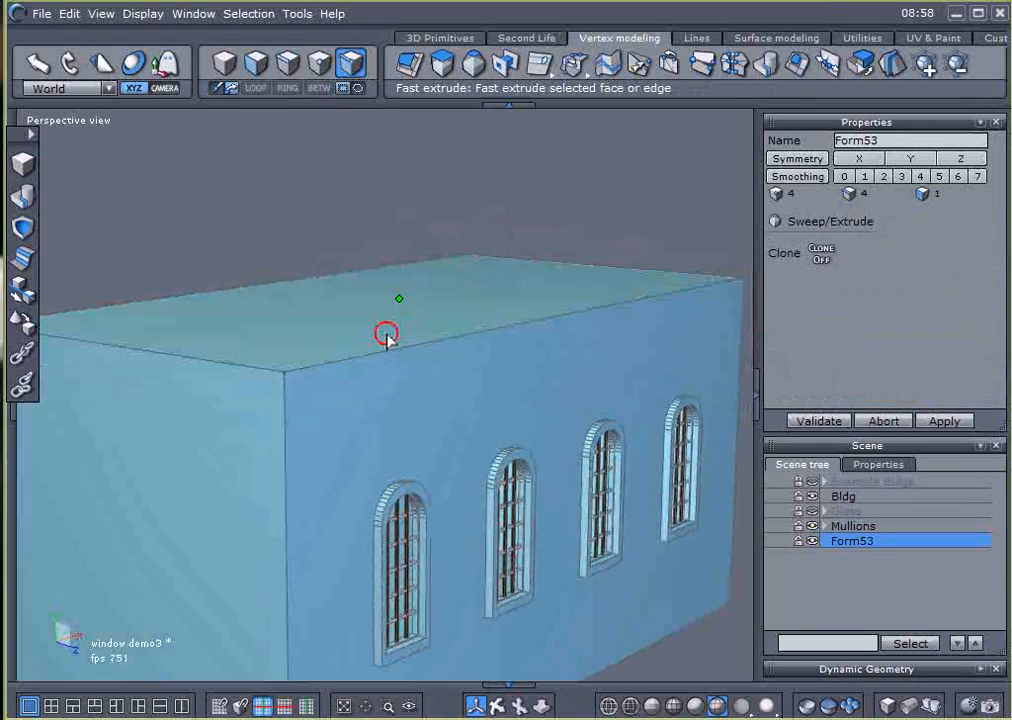
click(346, 300)
key(ctrl)
right_drag(441, 238, 453, 258)
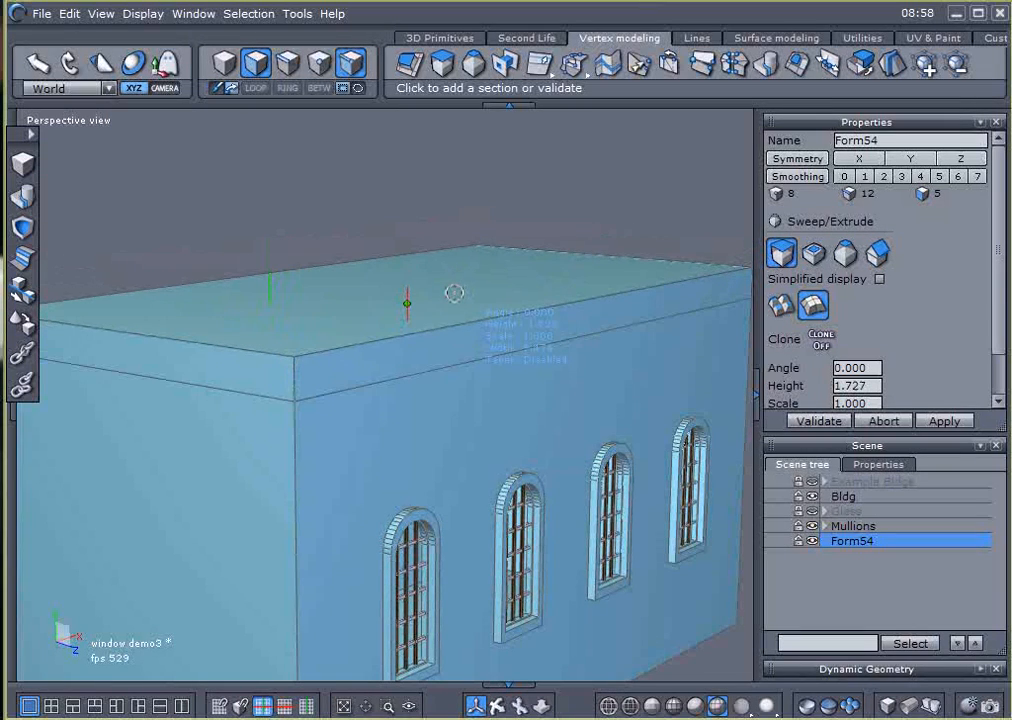
Step: Try the alternative Sweep/Extrude modes on the pasted face, including a flat inset and a tapered roof shape
key(ctrl)
key(ctrl)
key(ctrl)
key(ctrl)
key(ctrl)
key(ctrl)
key(ctrl)
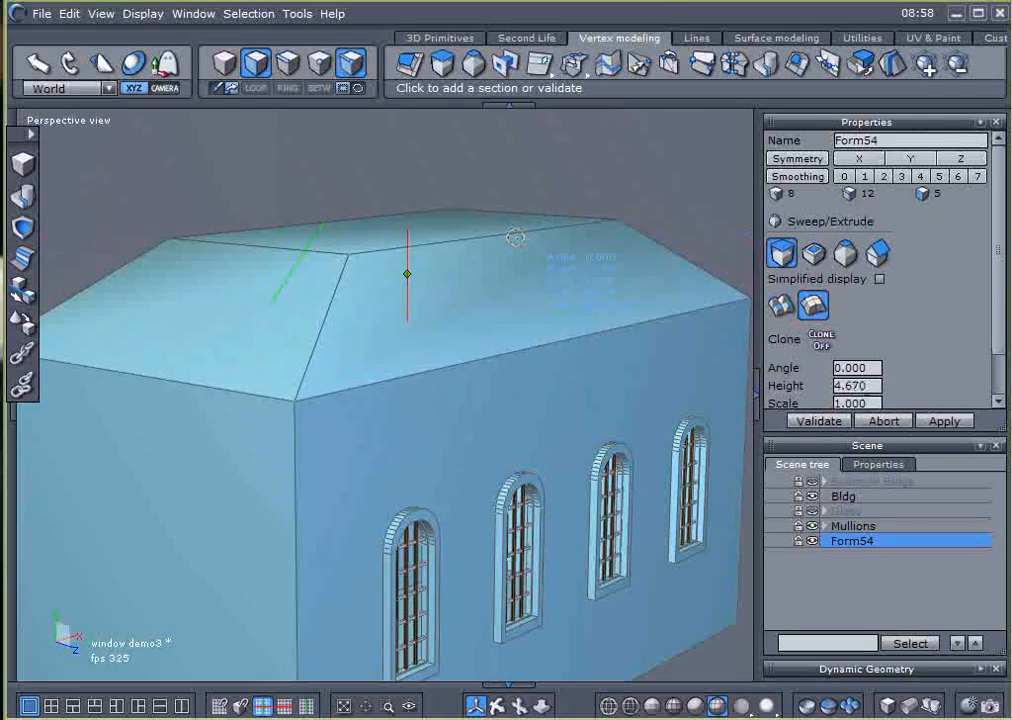
key(ctrl)
key(ctrl)
key(ctrl)
key(ctrl)
key(ctrl)
key(ctrl)
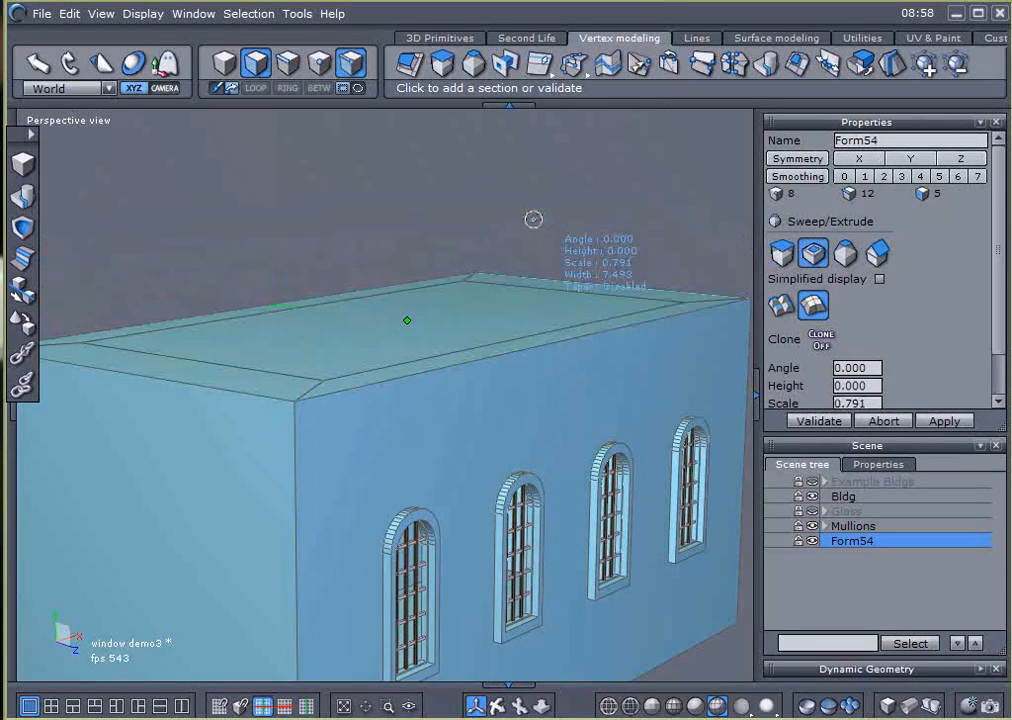
key(ctrl)
key(ctrl)
key(ctrl)
key(ctrl)
key(ctrl)
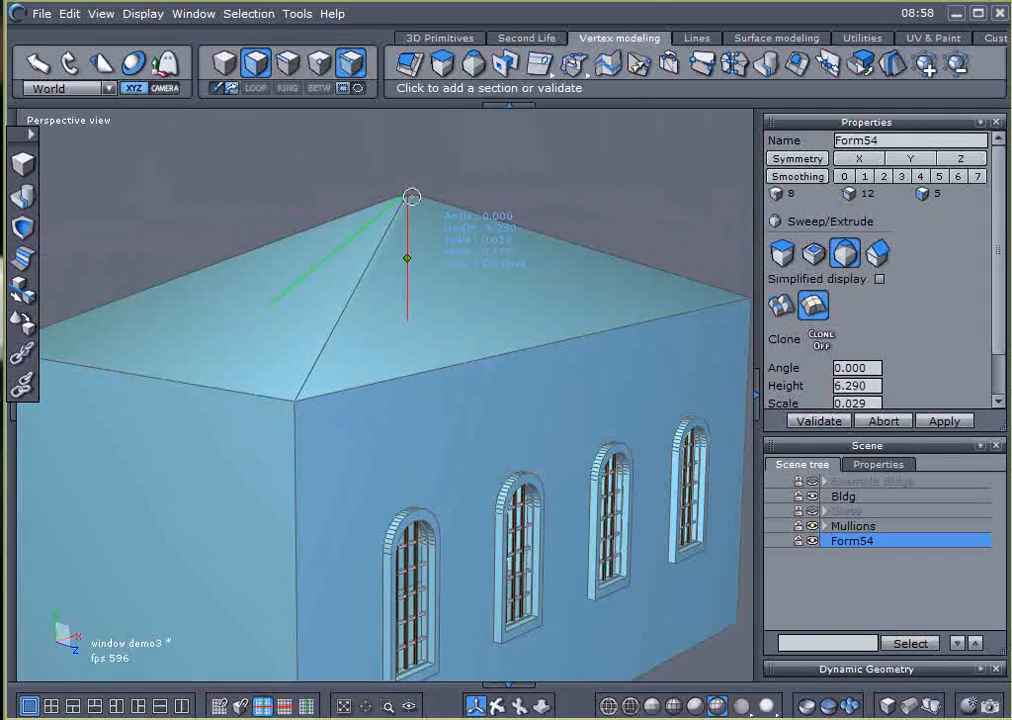
Step: Extrude the pasted face straight up about 1.57 with the scale kept at 1.000, and validate the extrusion
key(ctrl)
key(ctrl)
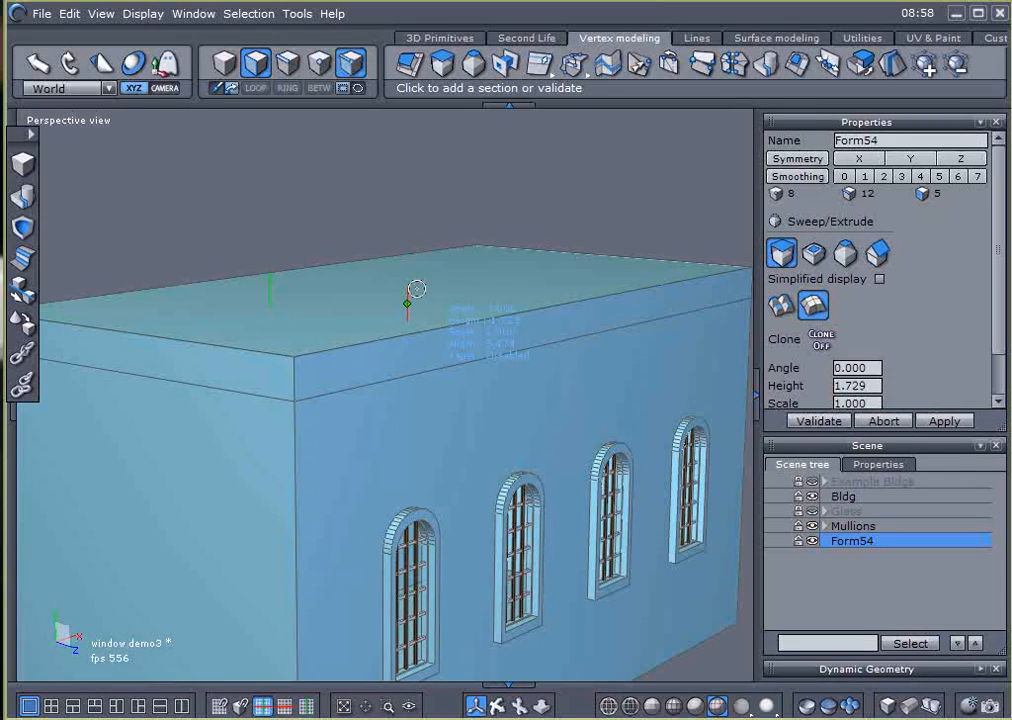
click(414, 291)
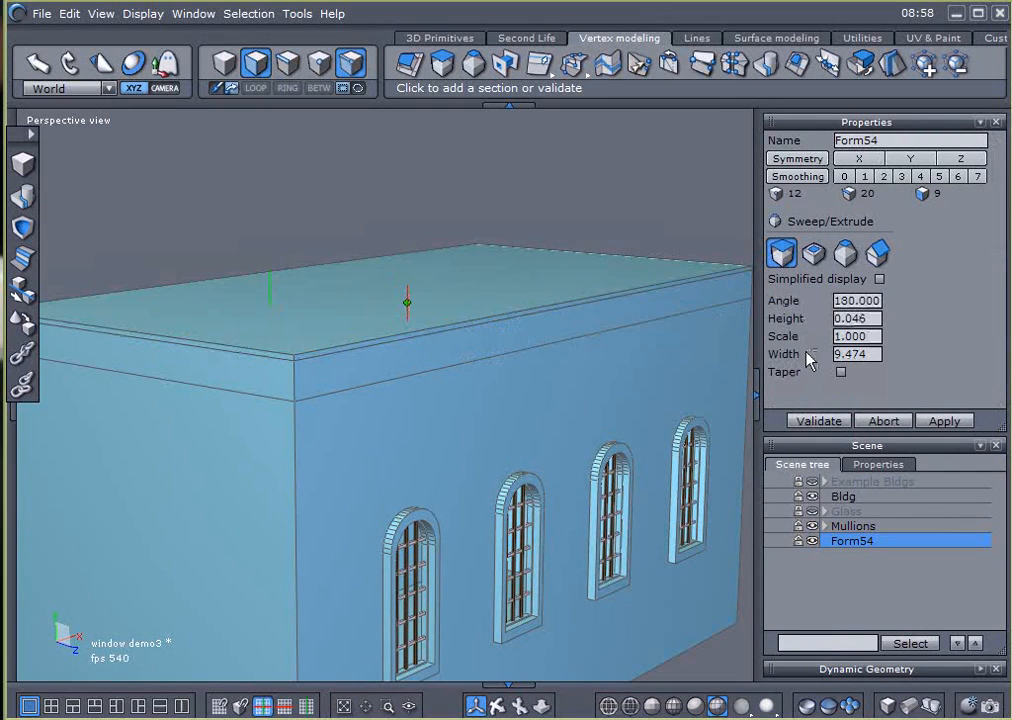
click(820, 421)
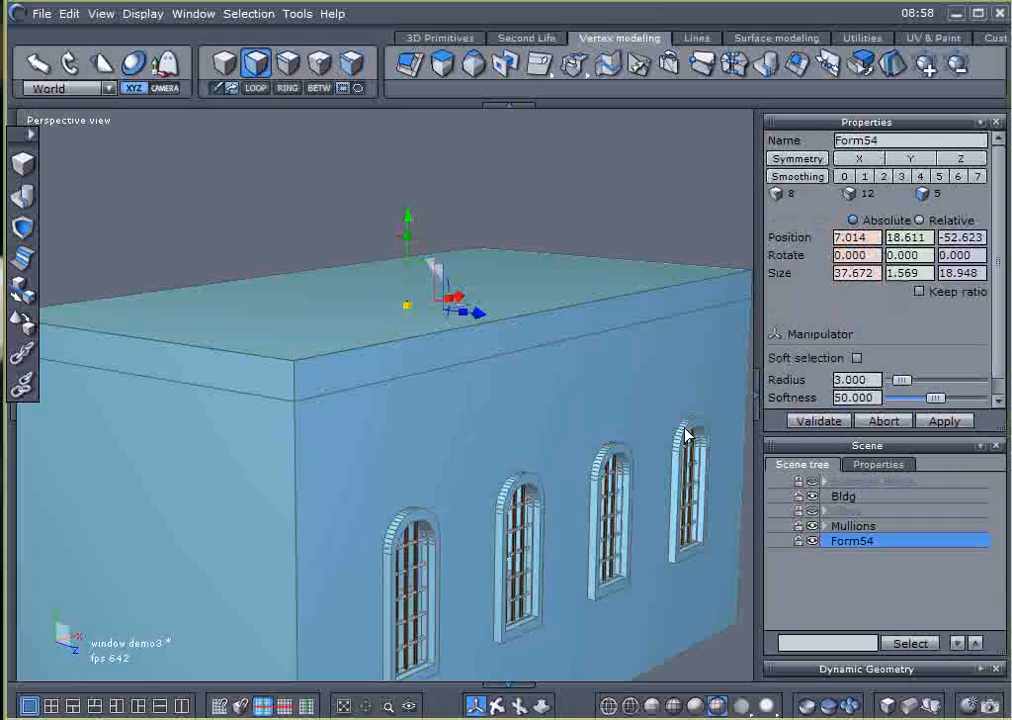
Step: Raise the extruded roof slab to a Y position of about 22.58 and close the hole in its underside
right_drag(284, 466, 405, 352)
drag(405, 352, 402, 289)
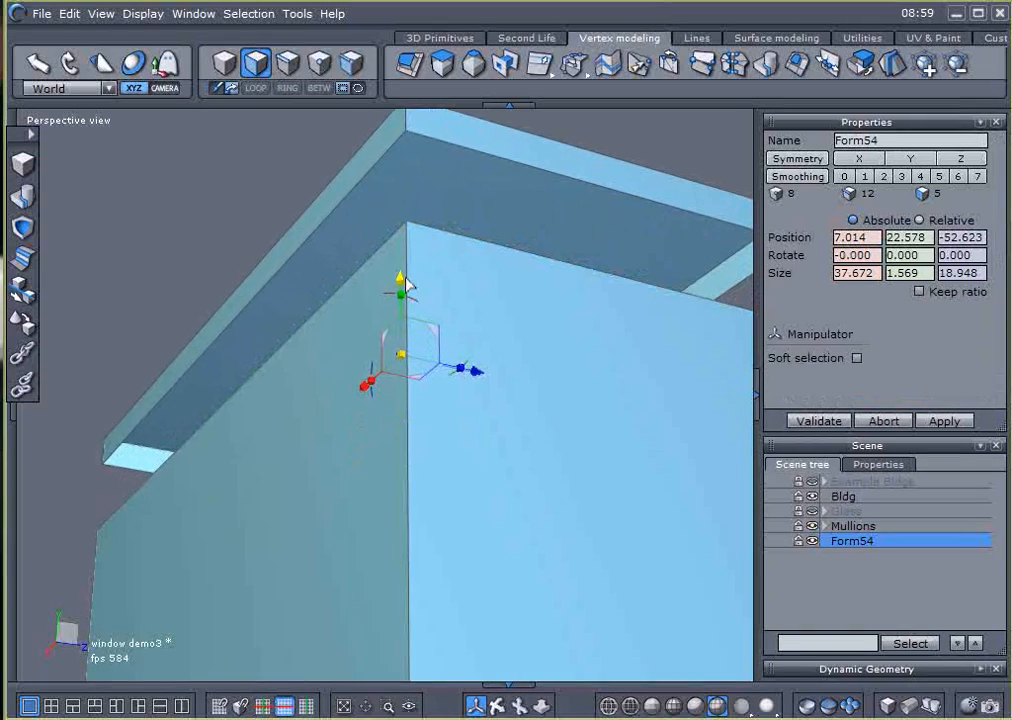
right_drag(310, 281, 270, 314)
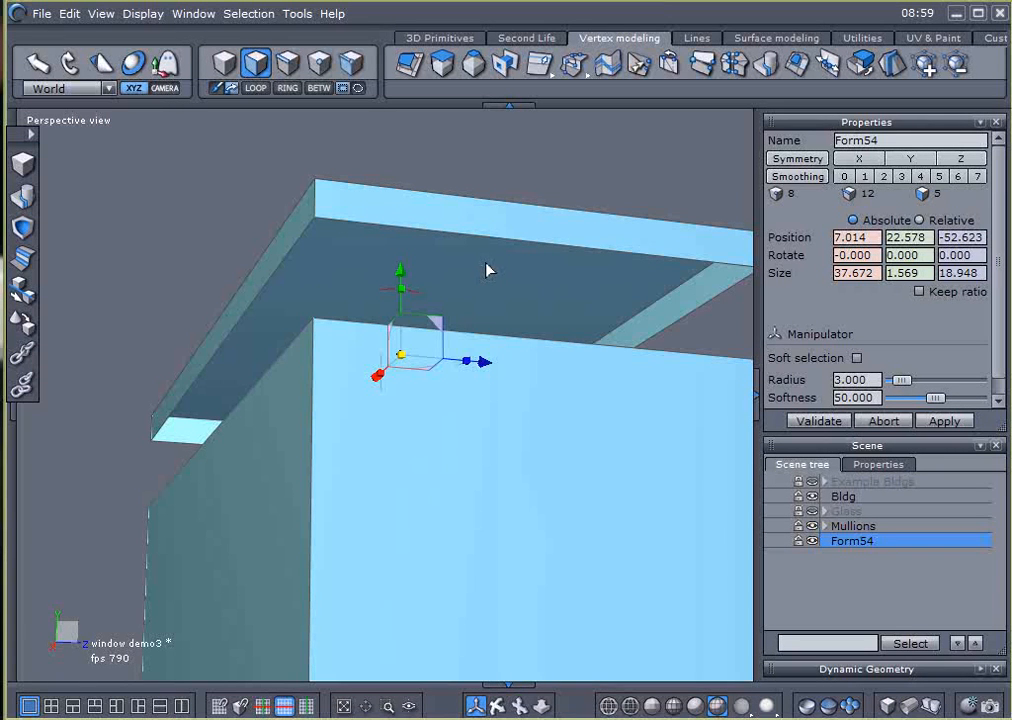
middle_drag(522, 266, 480, 255)
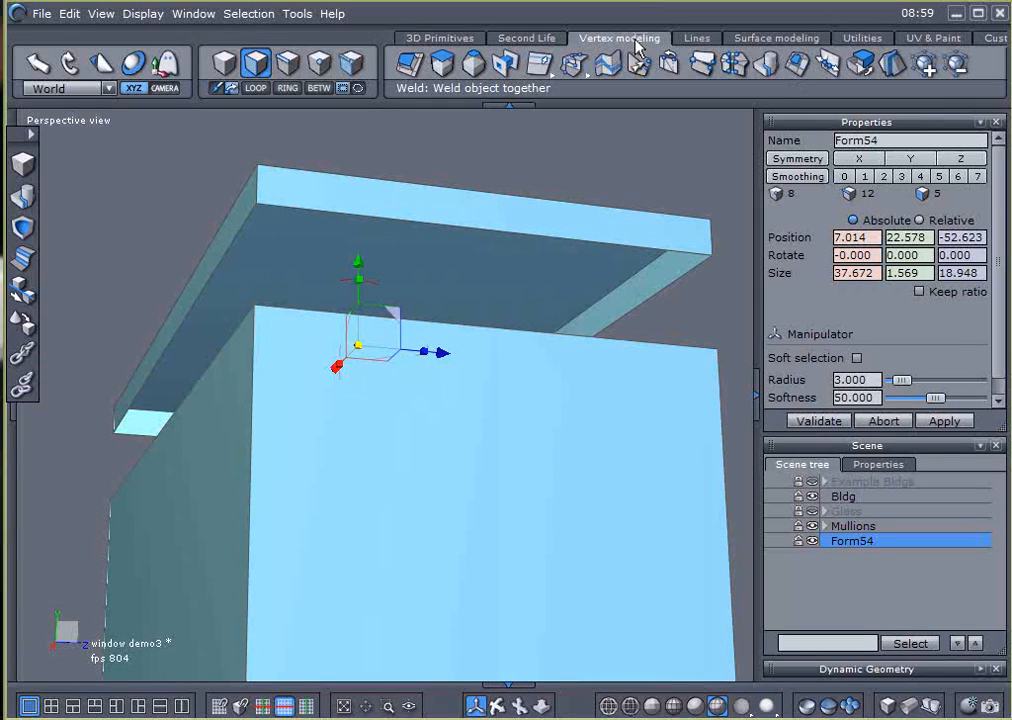
click(800, 68)
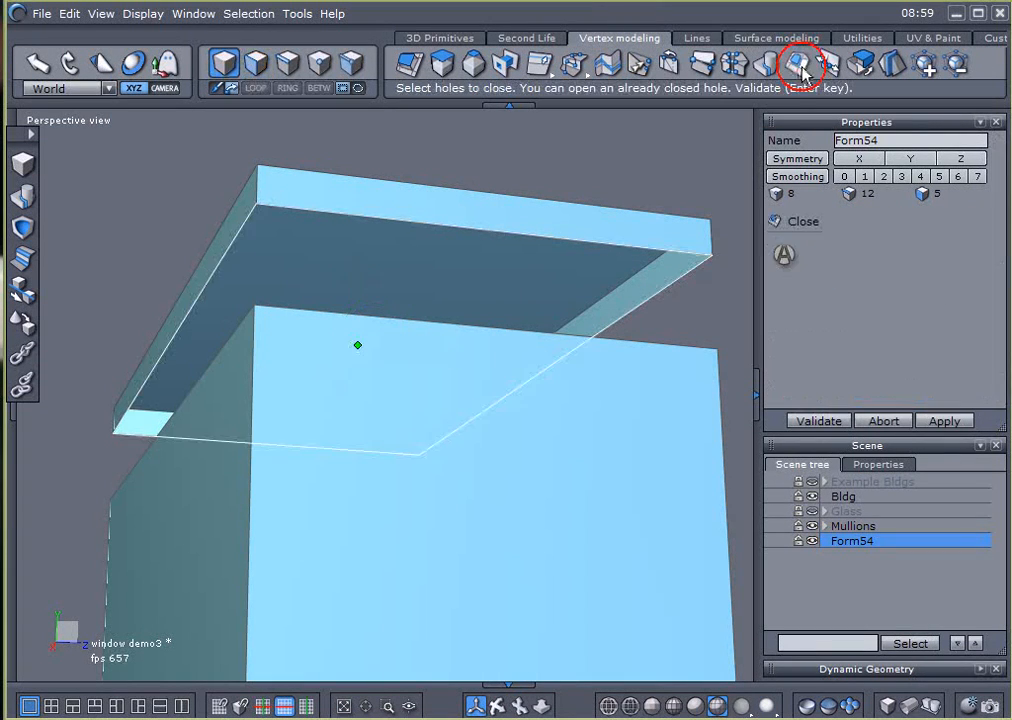
click(783, 253)
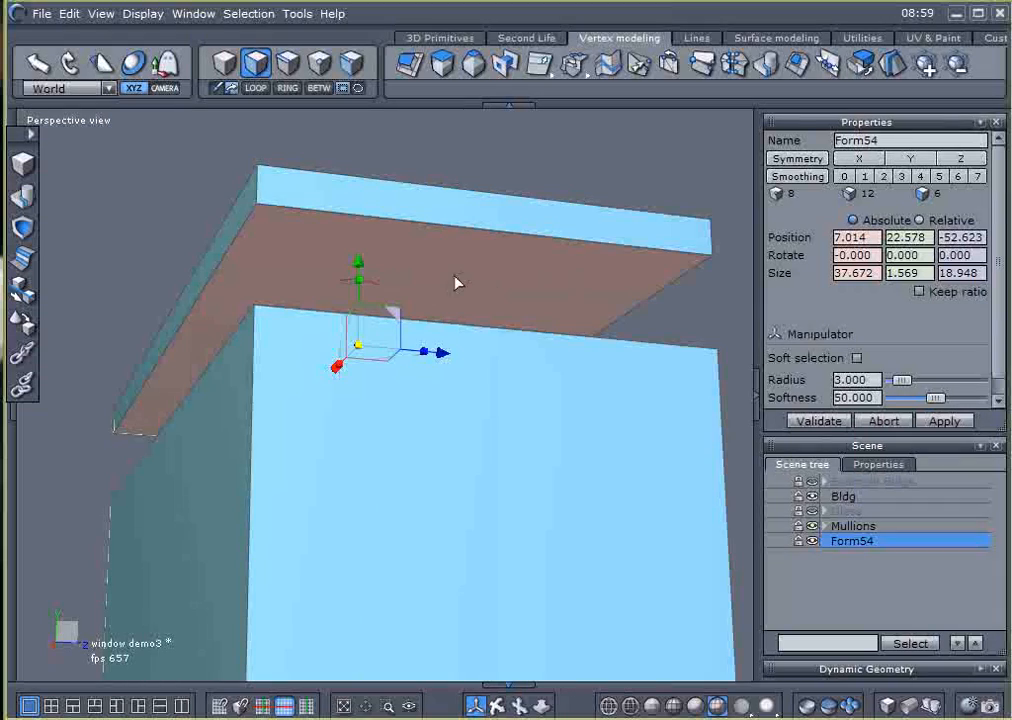
Step: Lower the roof slab to a Y position of about 18.19 and scale it uniformly to about 39.70 × 1.65 × 19.97
right_drag(363, 355, 548, 269)
middle_drag(548, 269, 538, 314)
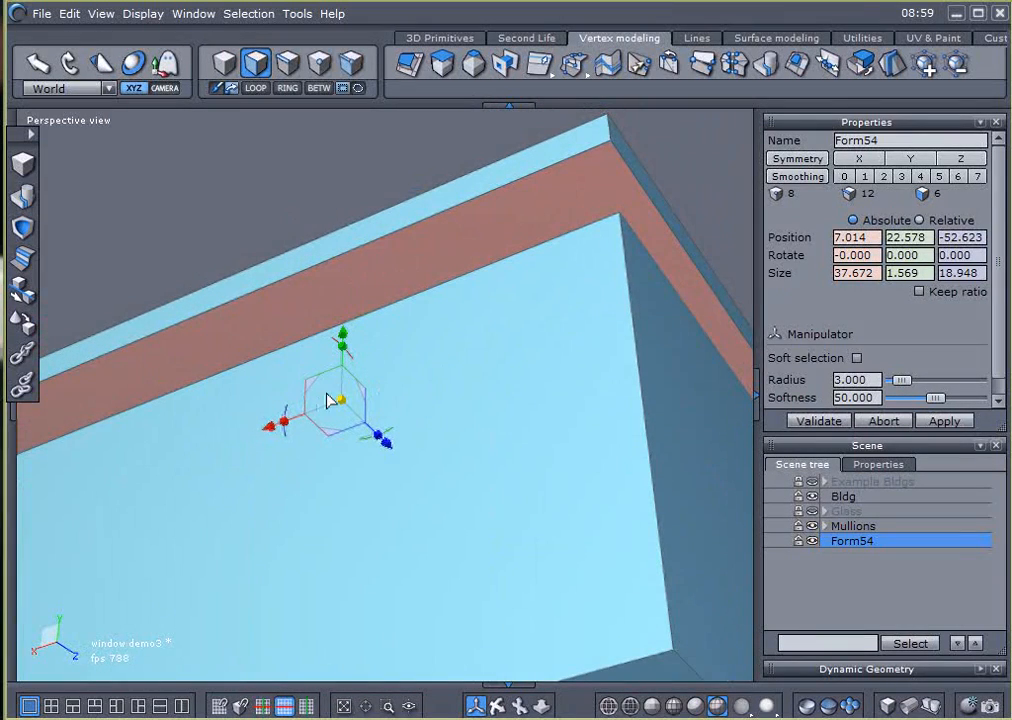
drag(343, 338, 355, 400)
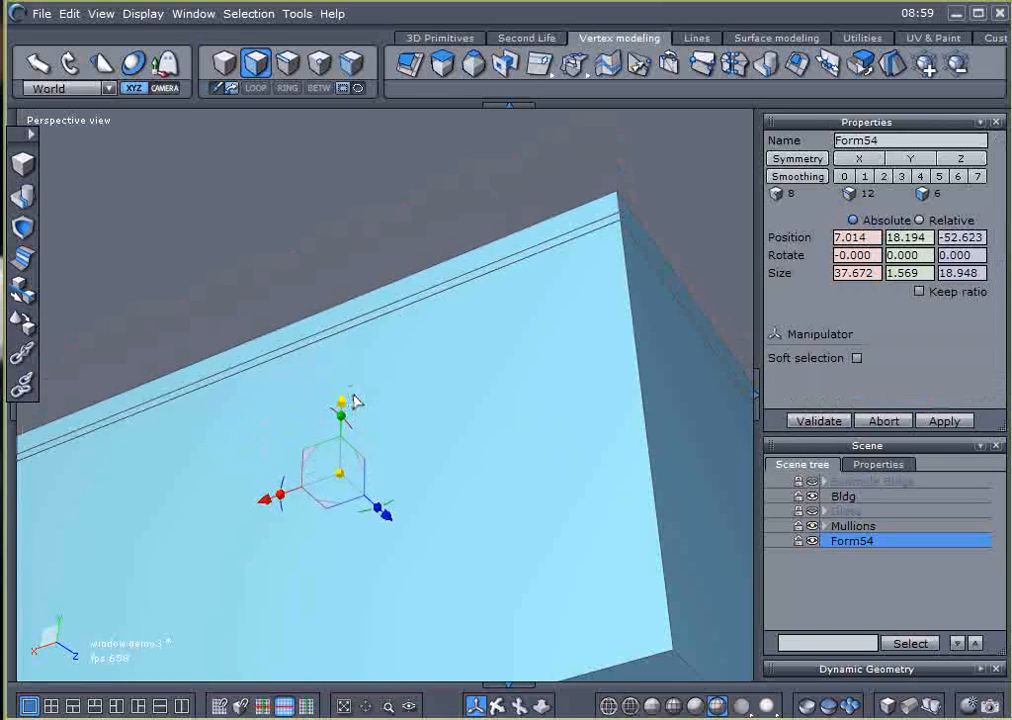
drag(341, 482, 358, 482)
Step: Reduce the roof slab's X size to about 38.62 so that its overhang is more even around the building
middle_drag(357, 474, 492, 280)
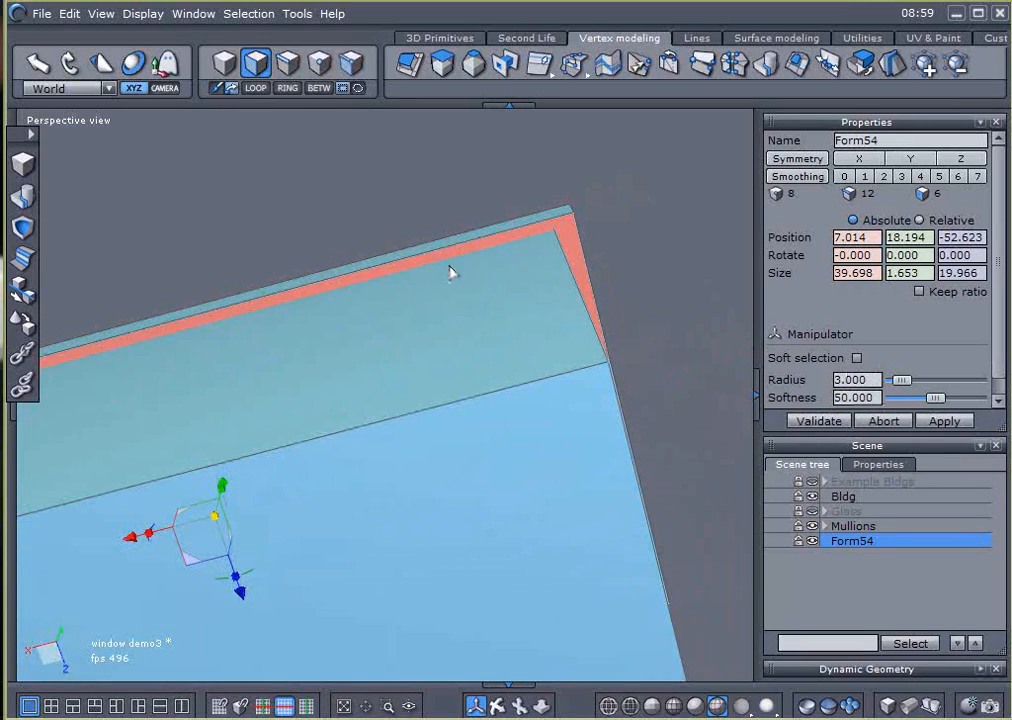
middle_drag(454, 282, 487, 333)
mouse_move(190, 498)
mouse_down()
mouse_move(209, 500)
mouse_move(194, 501)
mouse_up()
Step: Lift the slab to a Y position of about 21.65 and seat it on the building's top face with Lay on
middle_drag(396, 345, 327, 265)
drag(310, 262, 321, 190)
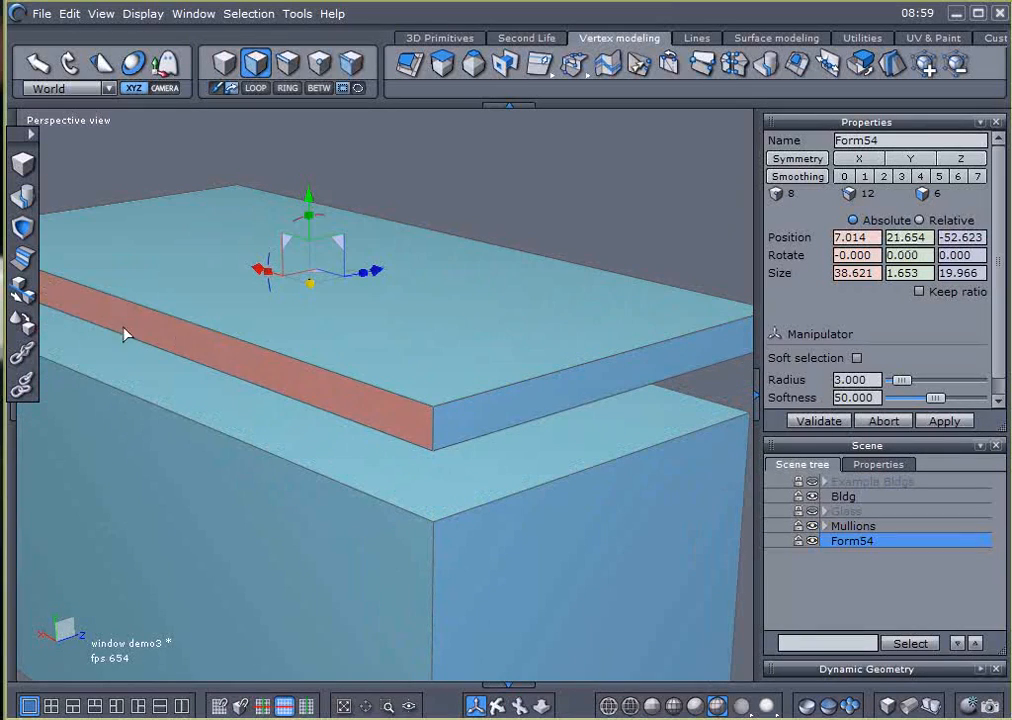
click(24, 324)
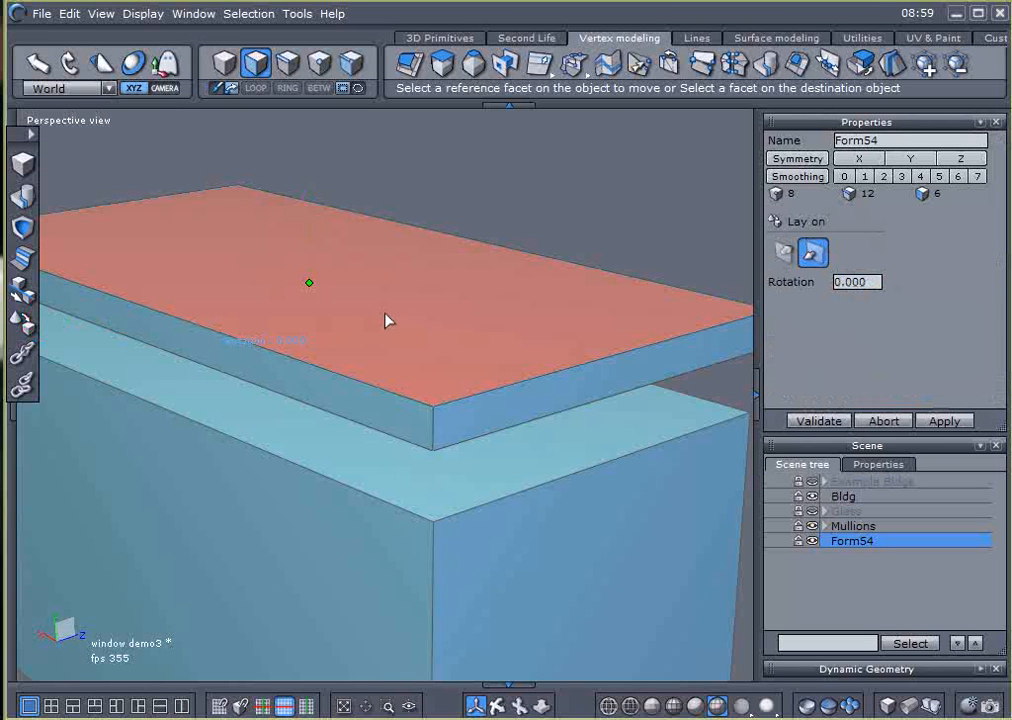
click(587, 332)
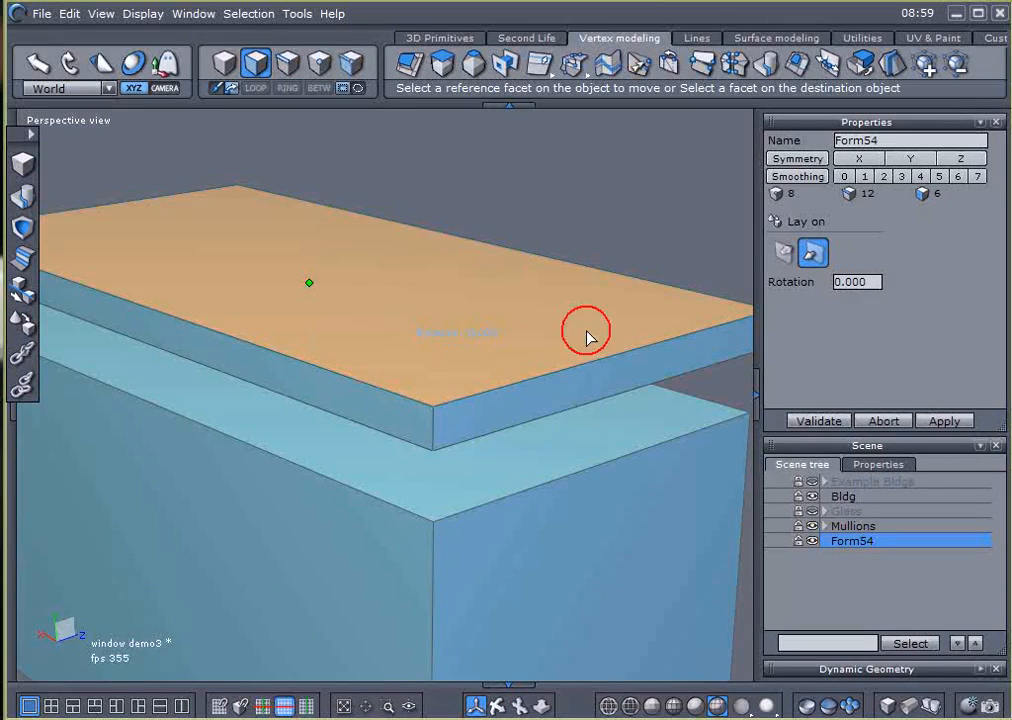
click(544, 452)
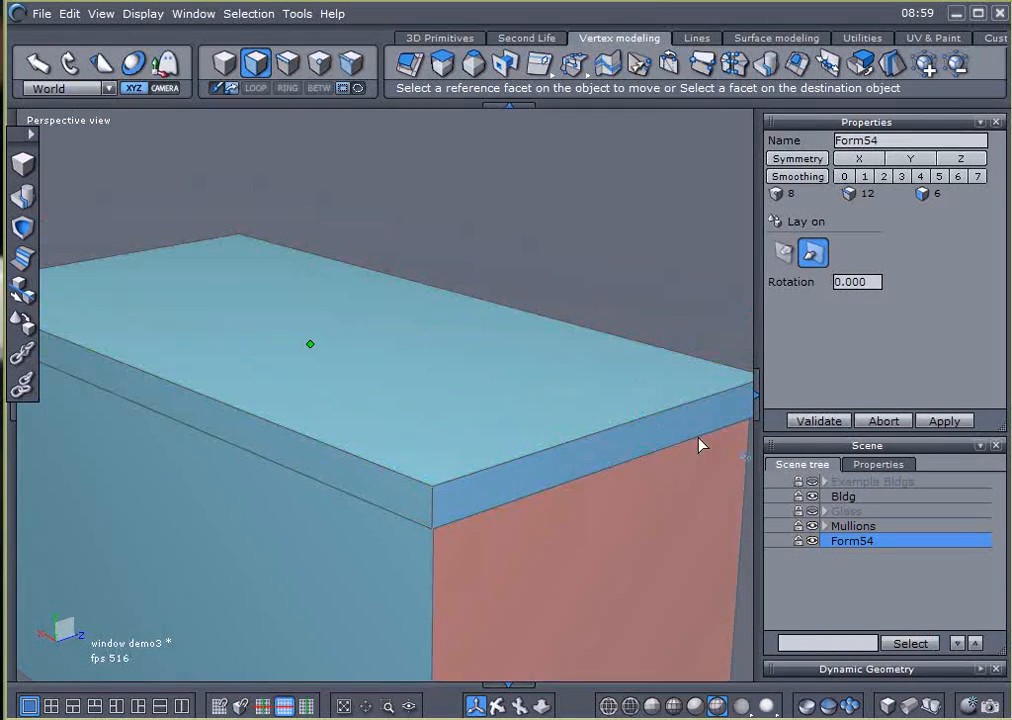
click(818, 421)
Step: Tesselate the roof slab's top face lengthwise with an edge joining the midpoints of its two short sides
middle_drag(368, 376, 546, 372)
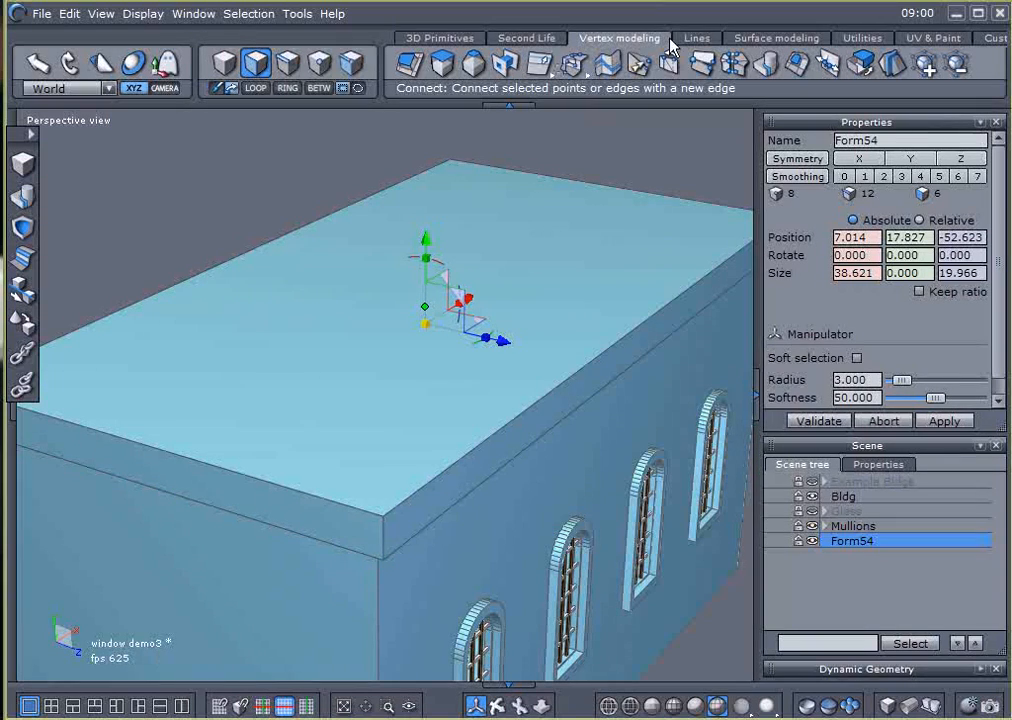
click(578, 68)
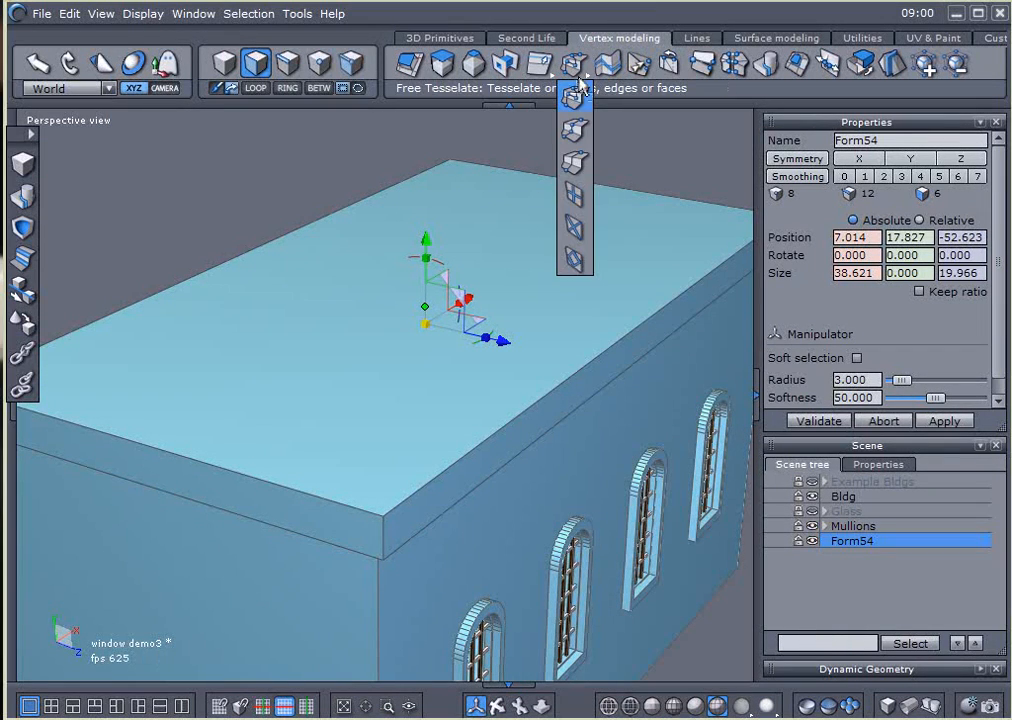
click(577, 131)
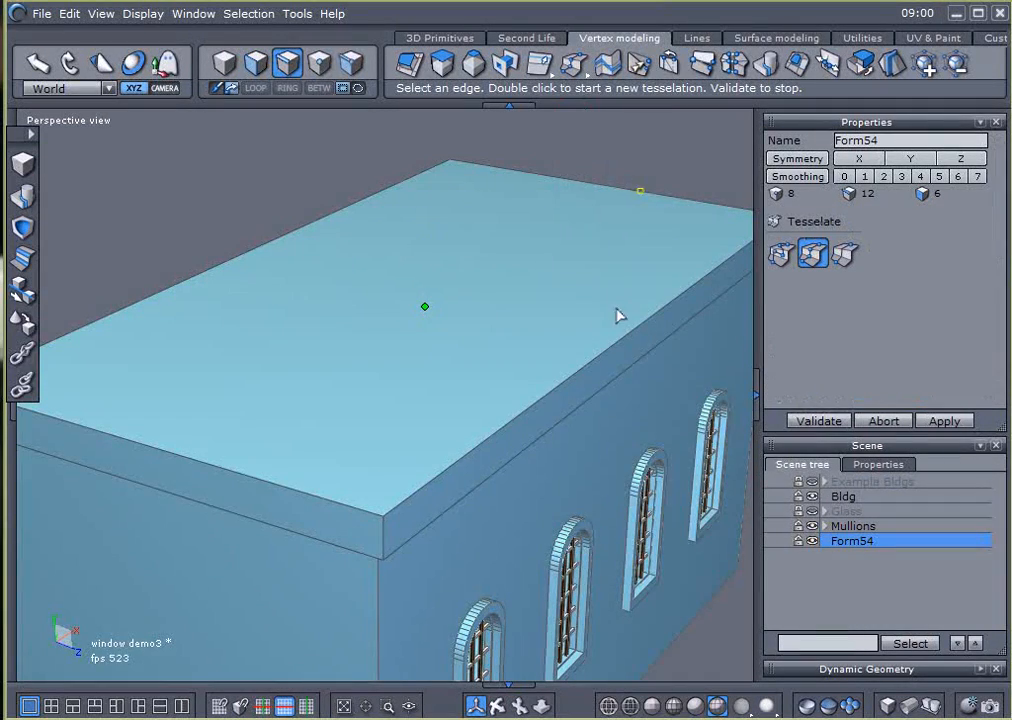
alt+drag(613, 333, 544, 361)
alt+right_drag(587, 312, 496, 377)
alt+drag(506, 342, 584, 323)
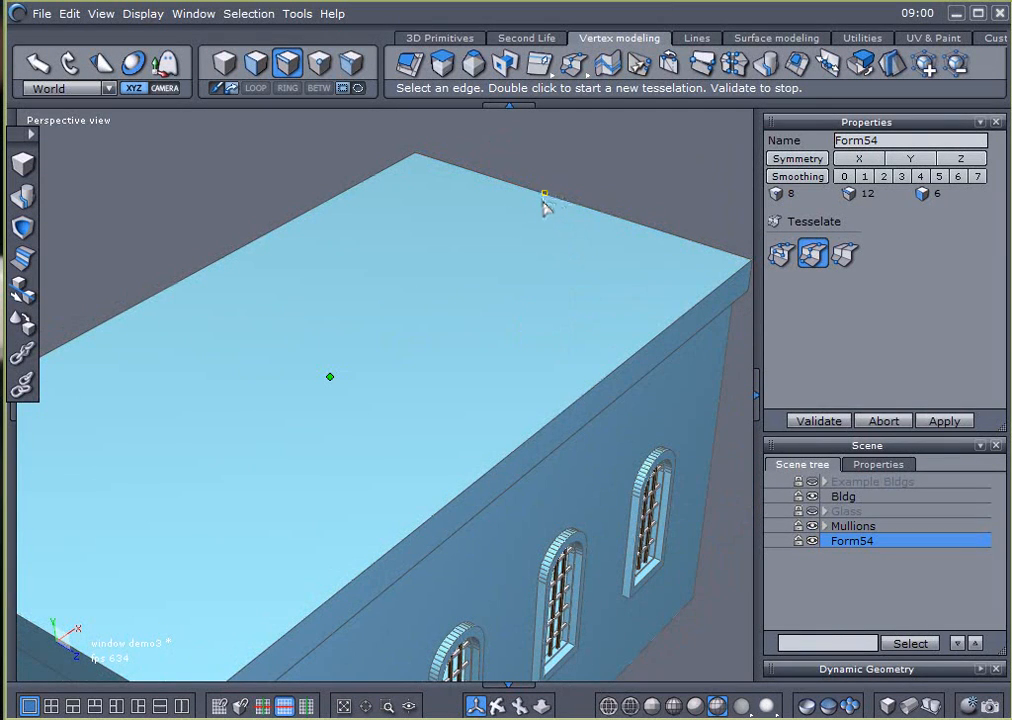
mouse_move(571, 203)
mouse_down()
mouse_move(370, 371)
mouse_move(27, 606)
mouse_up()
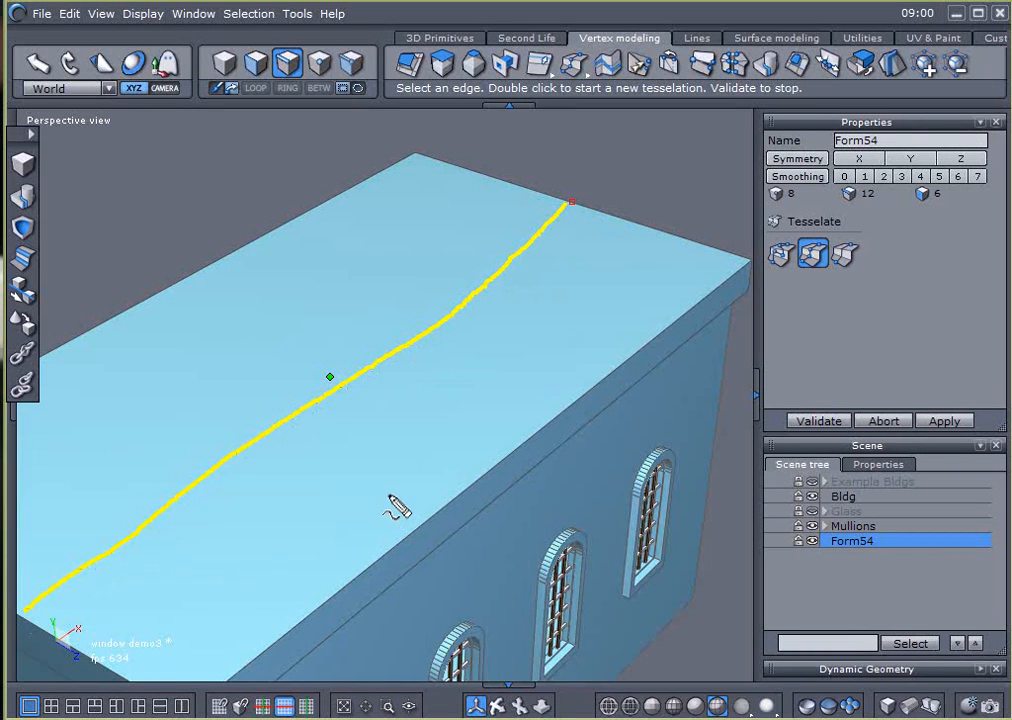
key(Escape)
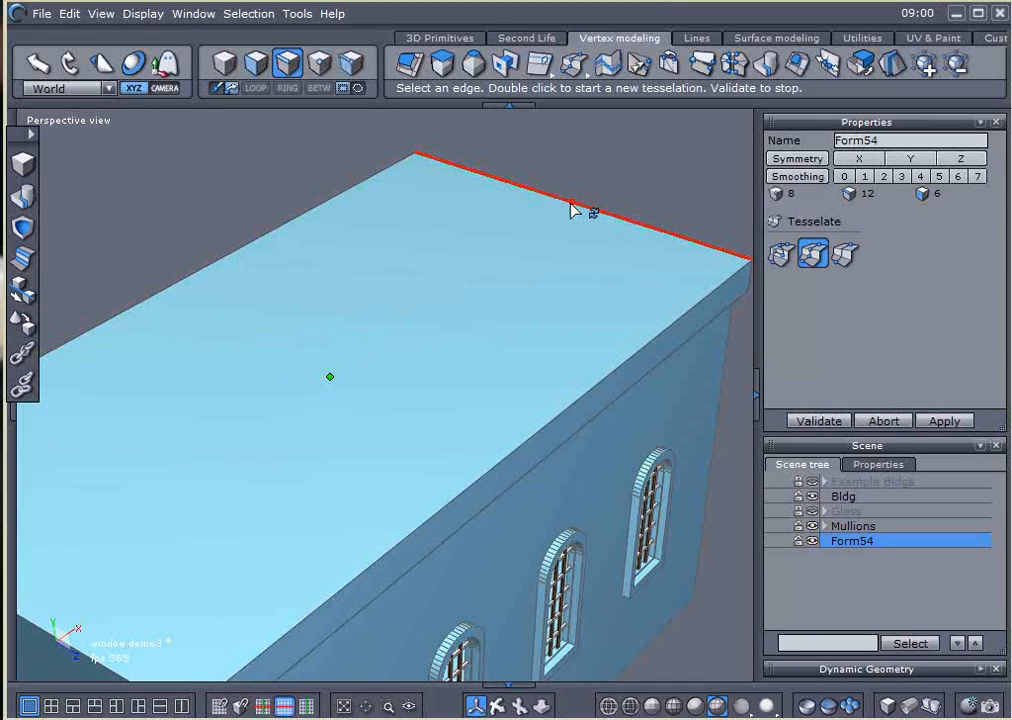
middle_drag(499, 255, 590, 212)
scroll(590, 212, down, 2)
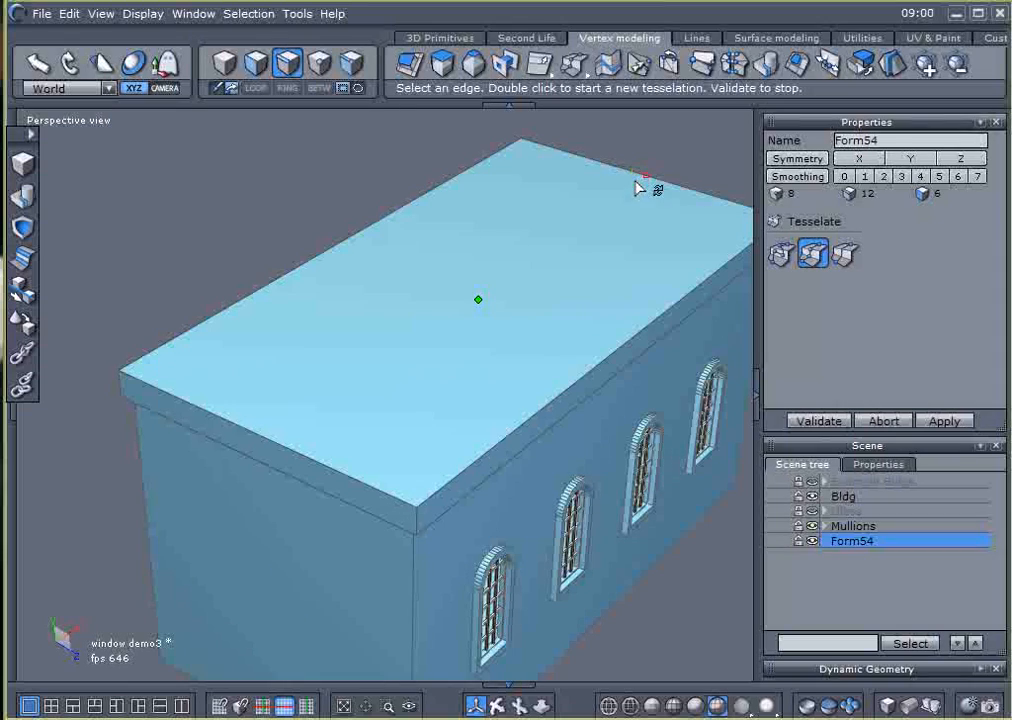
double_click(637, 175)
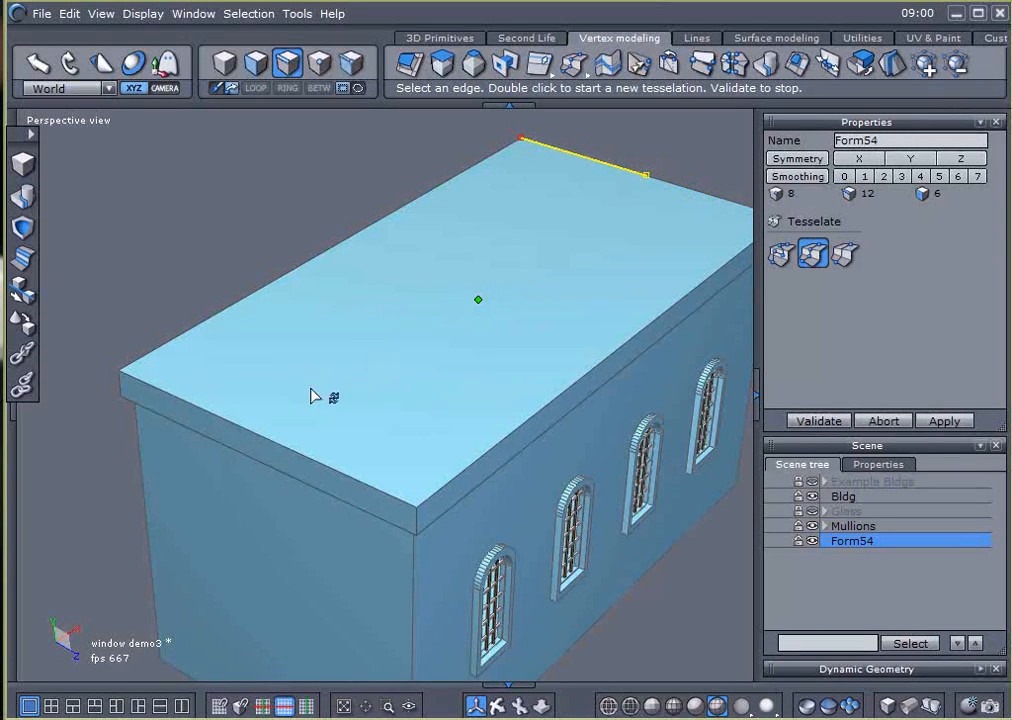
click(263, 443)
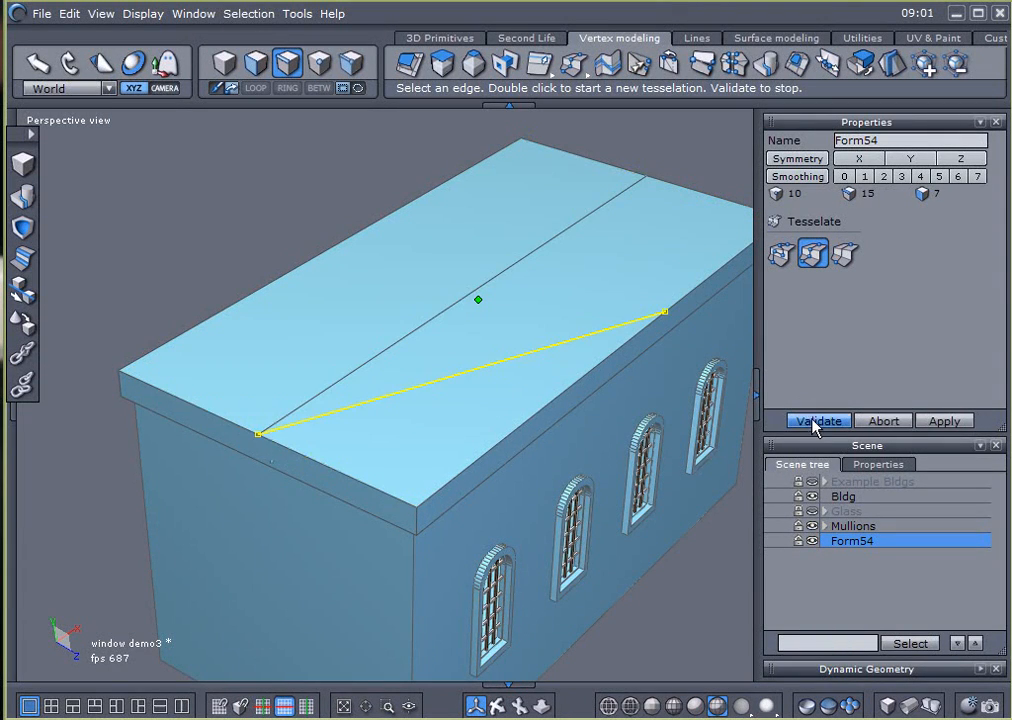
click(792, 421)
Step: Raise the slab's new lengthwise centre edge to a Y position of about 29.79 to form a gable ridge
click(288, 63)
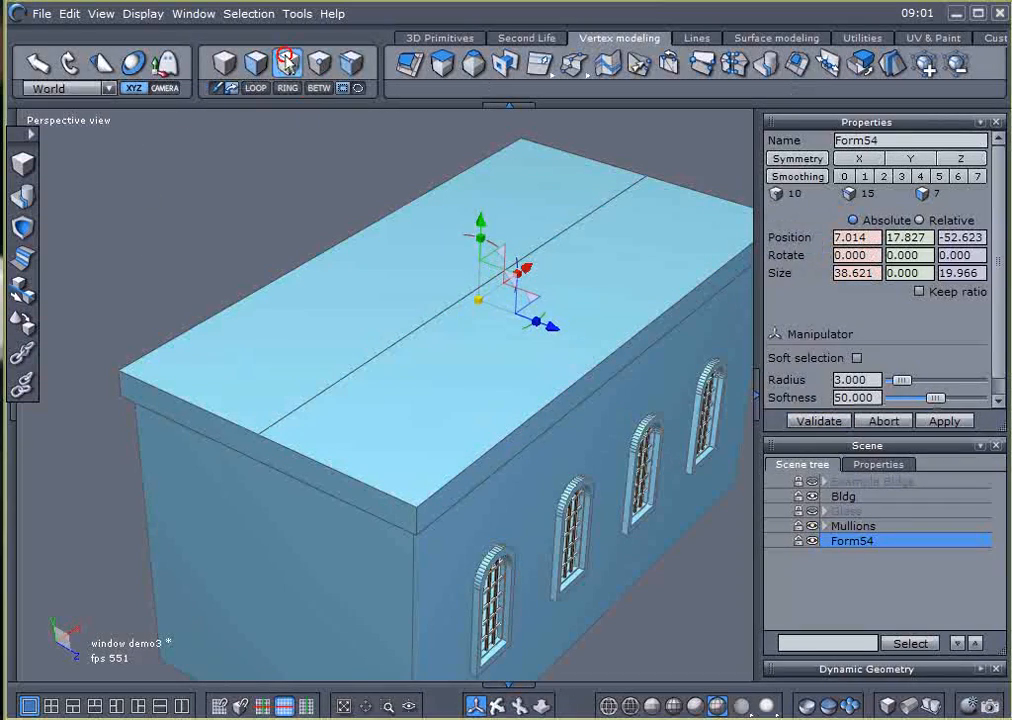
click(420, 338)
middle_drag(594, 420, 421, 310)
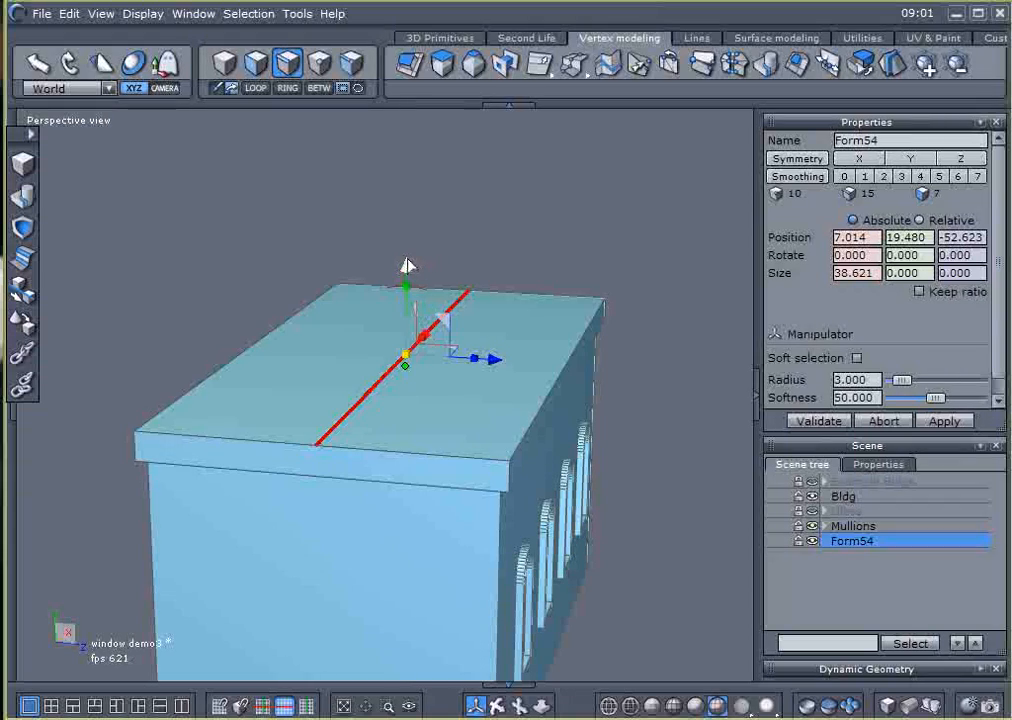
drag(405, 265, 407, 100)
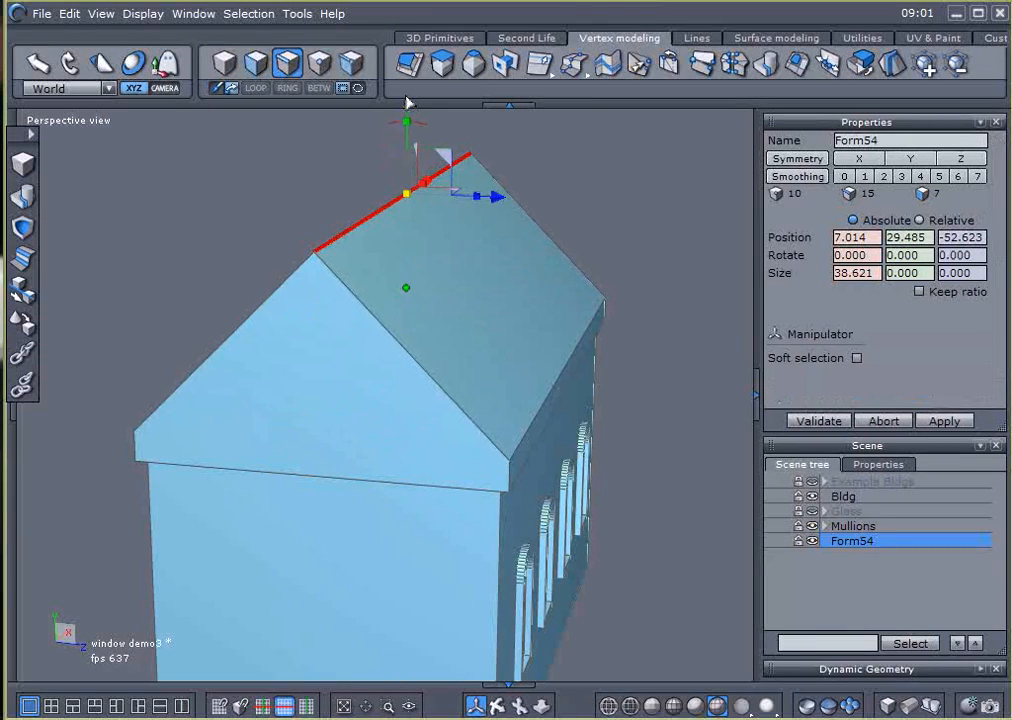
middle_drag(480, 250, 570, 269)
drag(497, 190, 429, 196)
key(ctrl+z)
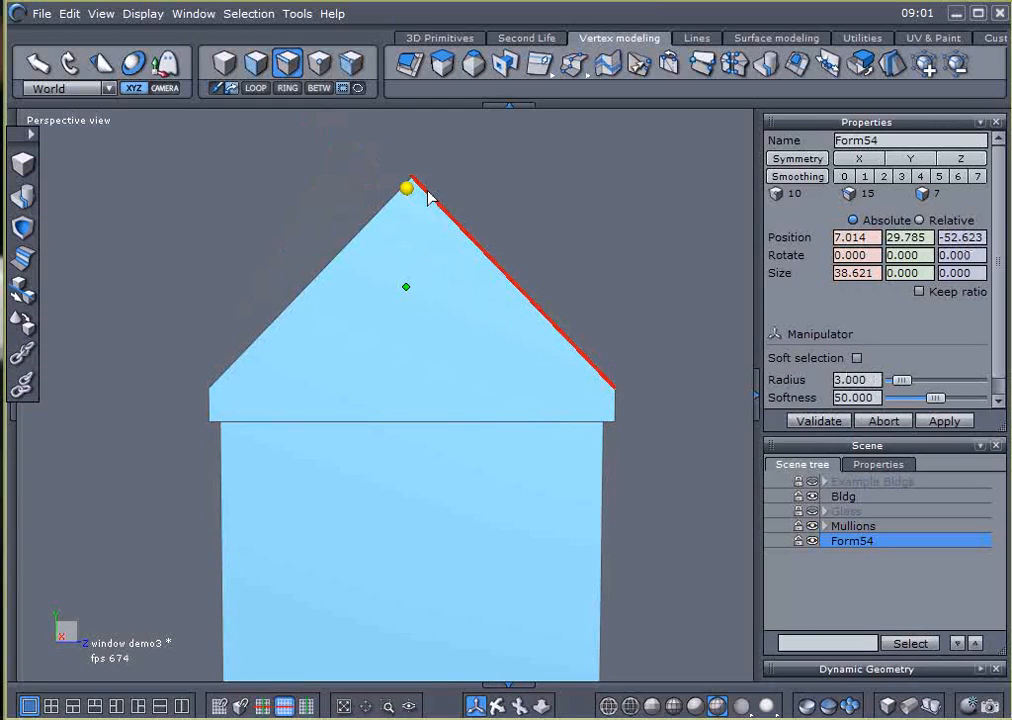
Step: Try to connect the upper and lower long edges of the roof's side fascia with a new edge
middle_drag(595, 321, 357, 422)
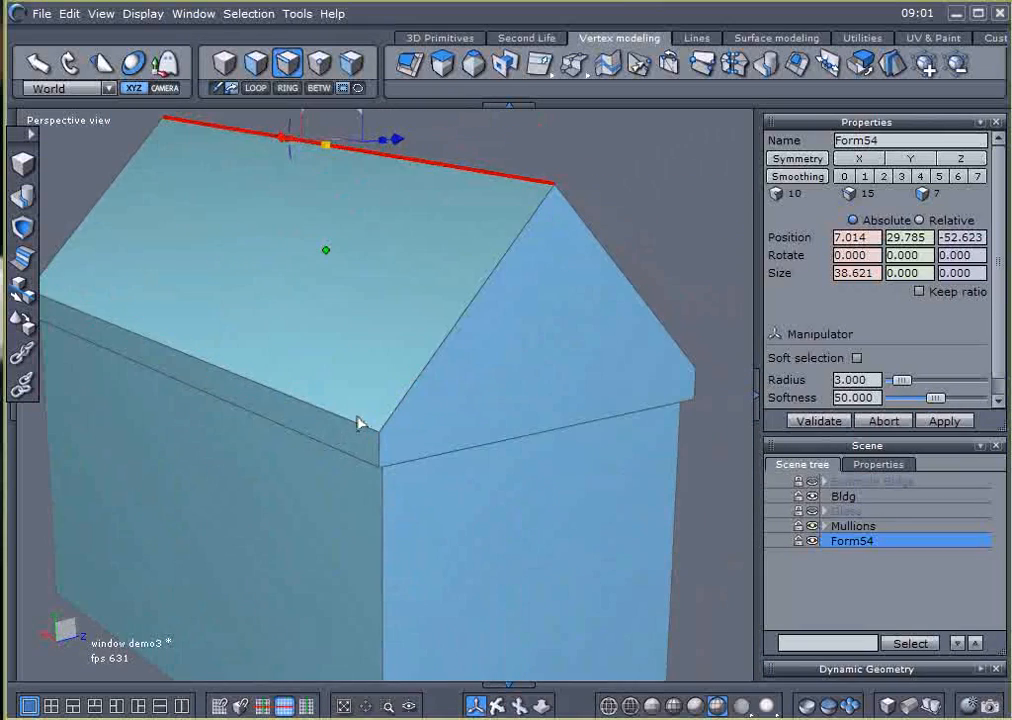
click(297, 407)
shift+click(298, 437)
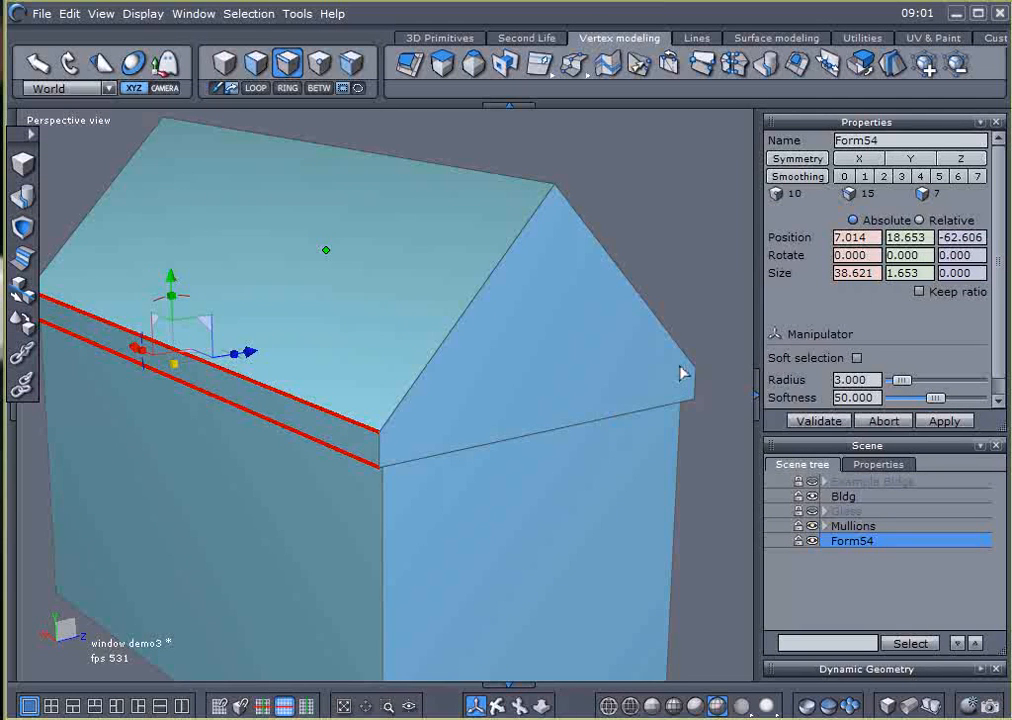
click(574, 70)
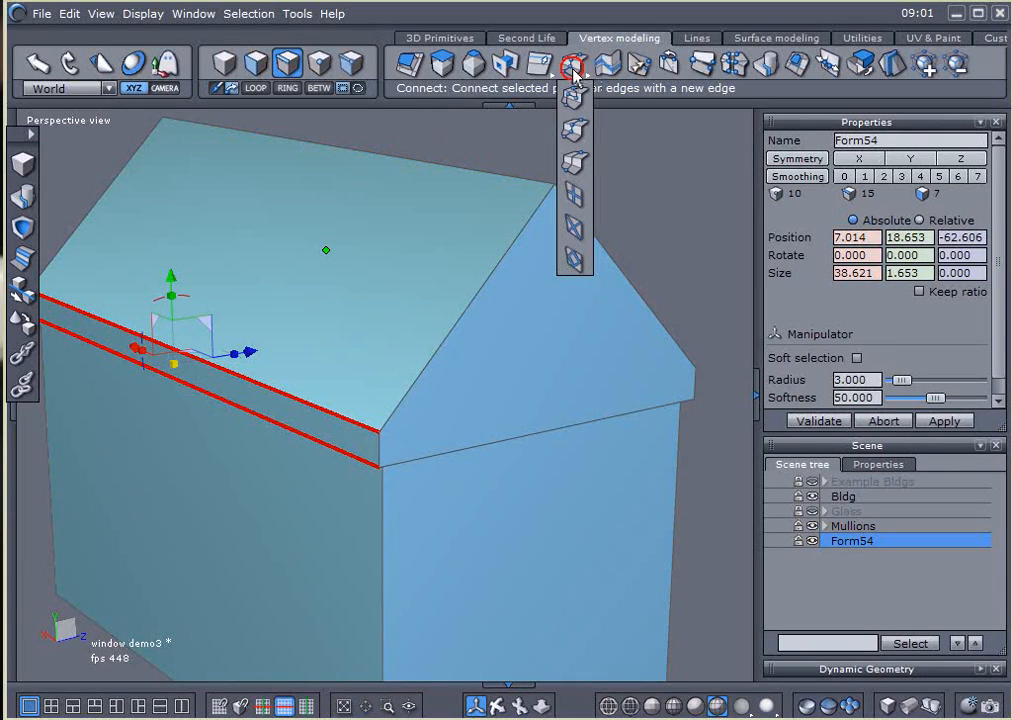
click(576, 129)
scroll(329, 391, up, 4)
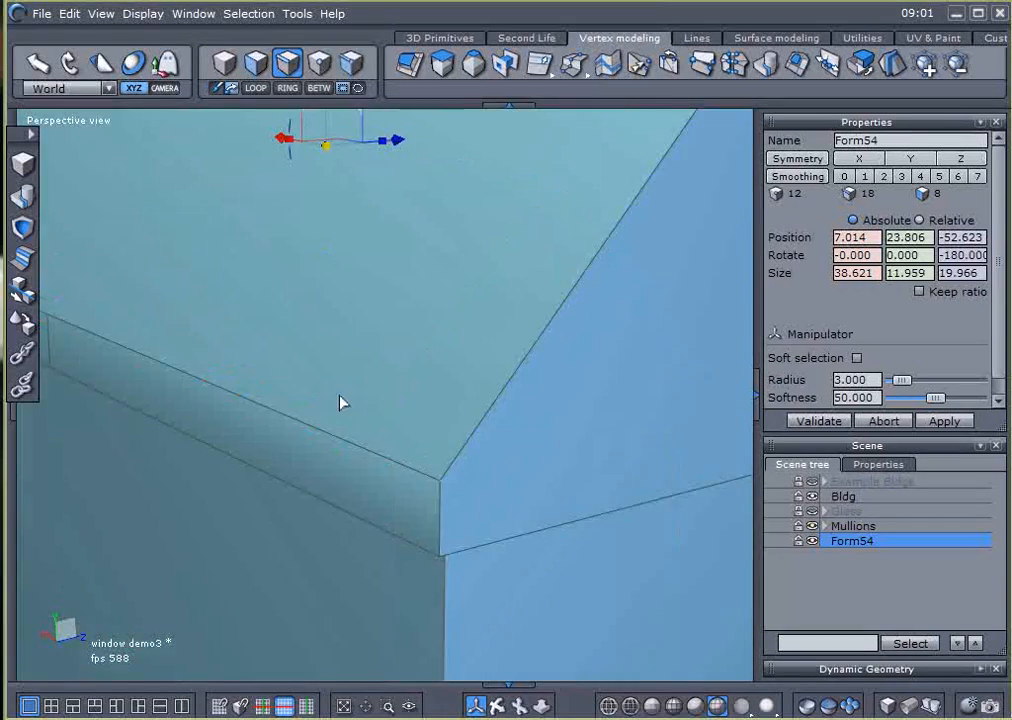
scroll(350, 412, down, 3)
alt+drag(370, 418, 470, 418)
click(884, 421)
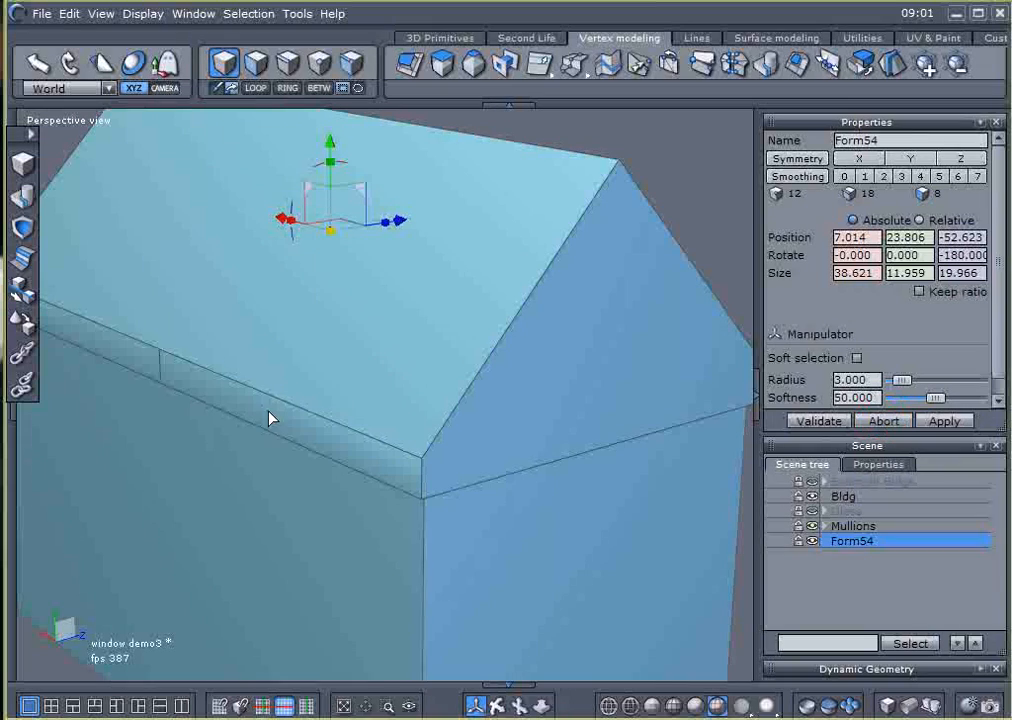
Step: Delete the short vertical edge across the middle of the roof's side fascia
click(287, 62)
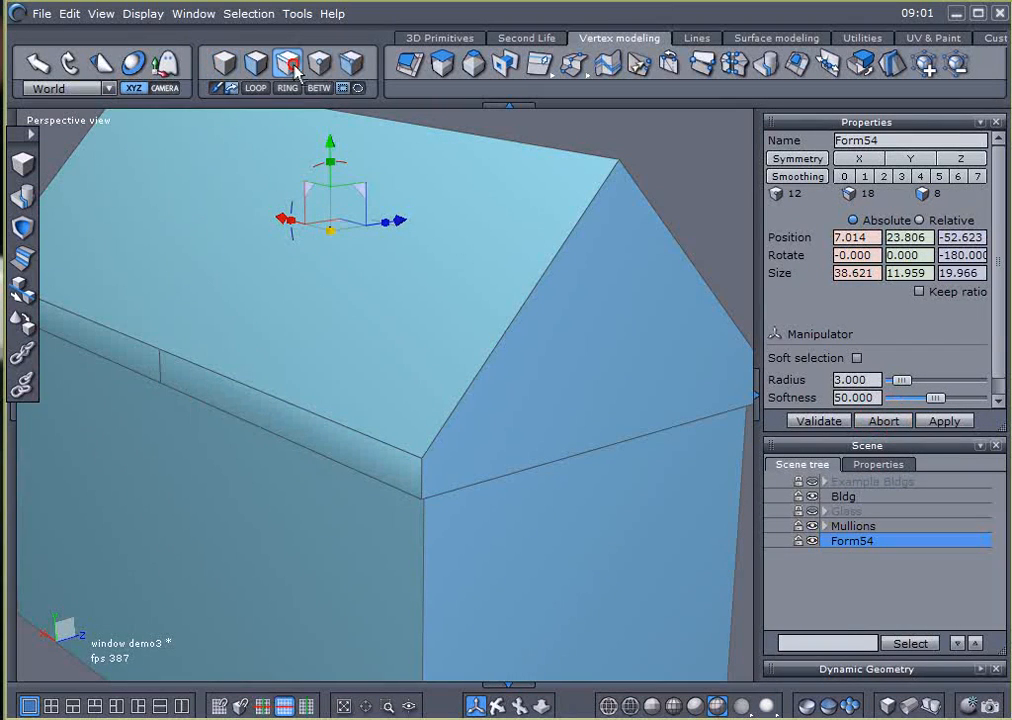
click(158, 362)
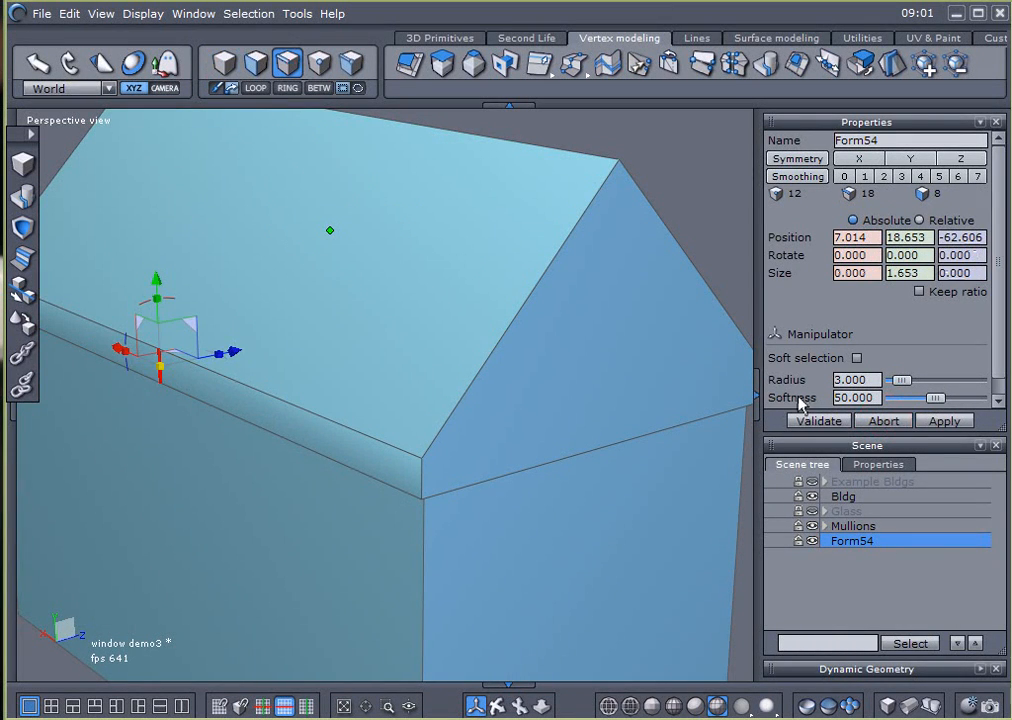
key(BackSpace)
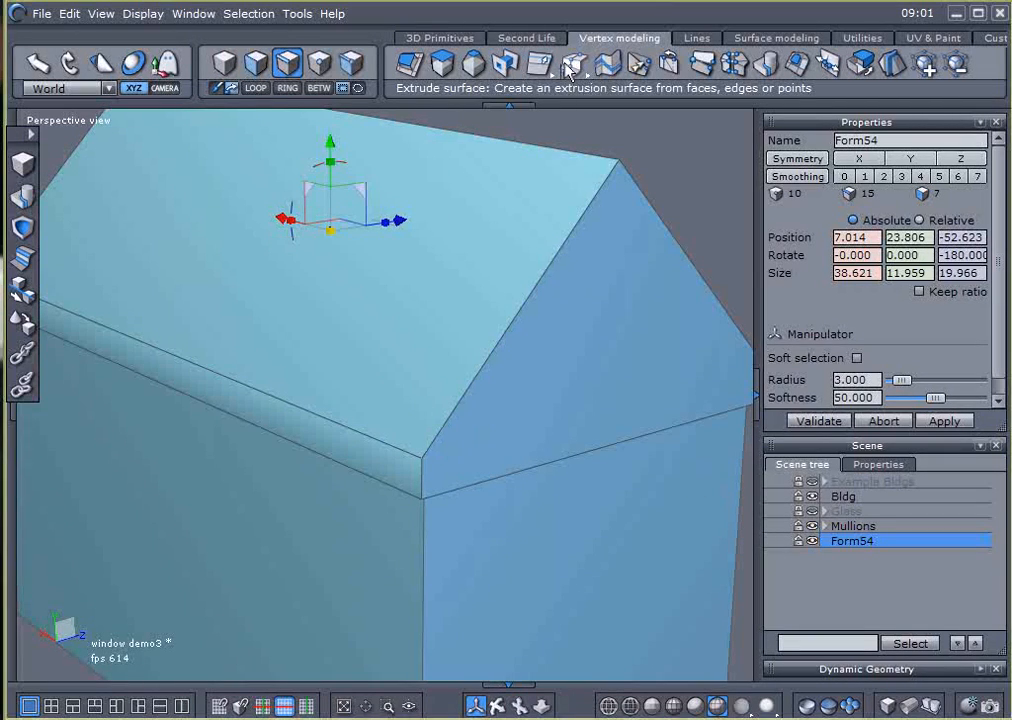
Step: Tesselate the first gable end between its two eave corners to separate the triangle from the fascia below
click(575, 62)
click(575, 131)
scroll(436, 470, up, 3)
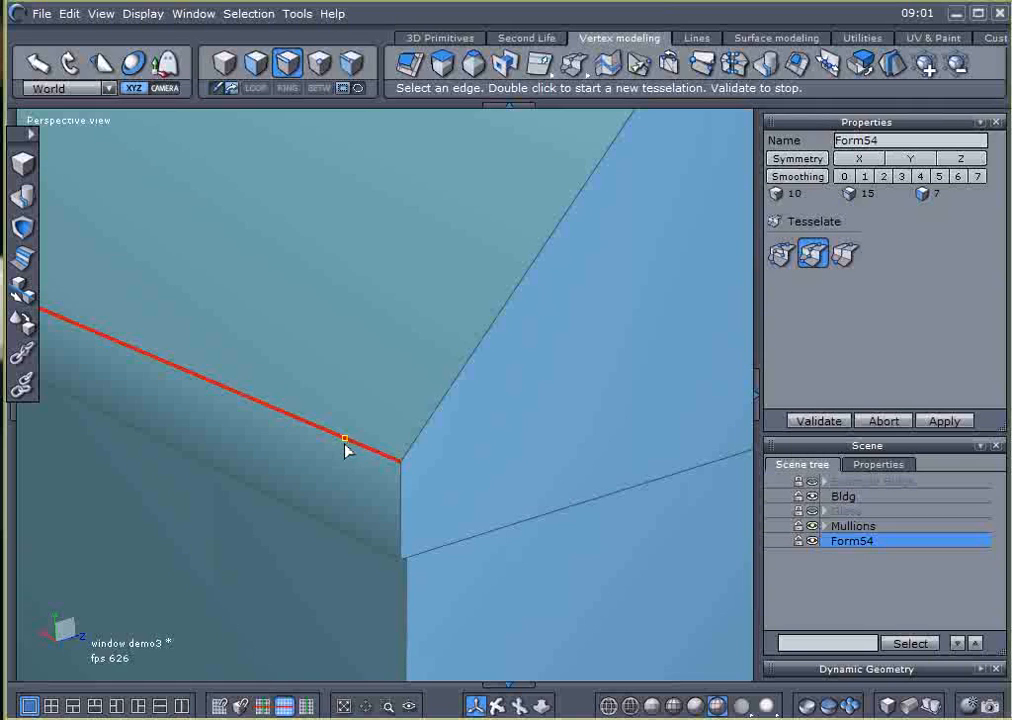
click(416, 458)
right_drag(578, 441, 312, 429)
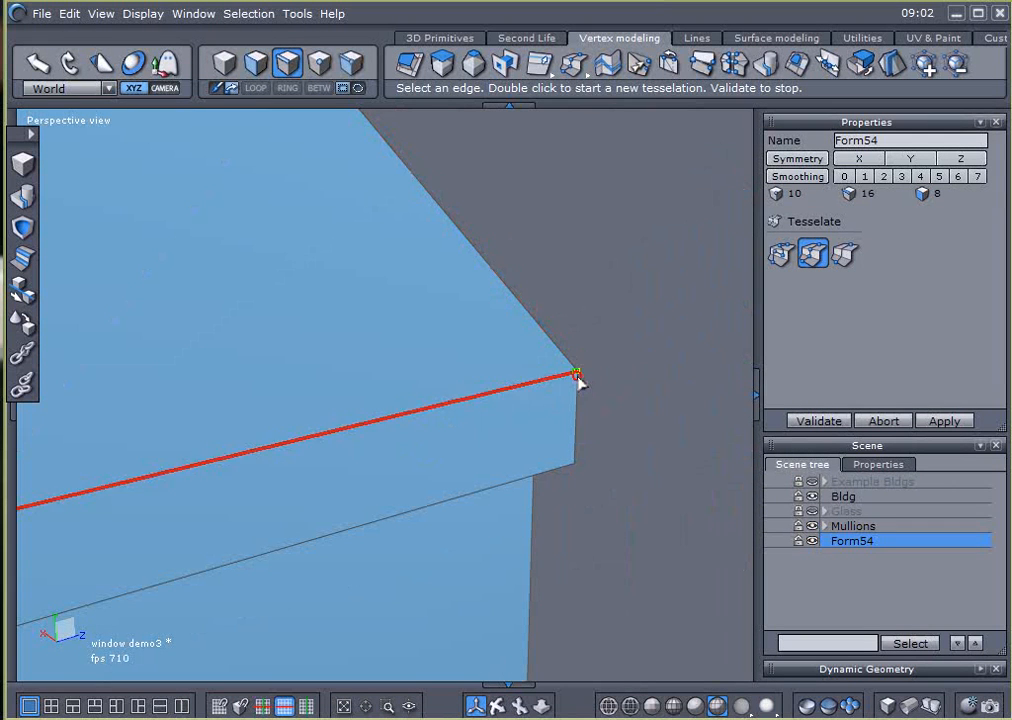
click(790, 421)
Step: Tesselate the opposite gable end between its two eave corners to separate its triangle from the fascia
scroll(530, 381, down, 8)
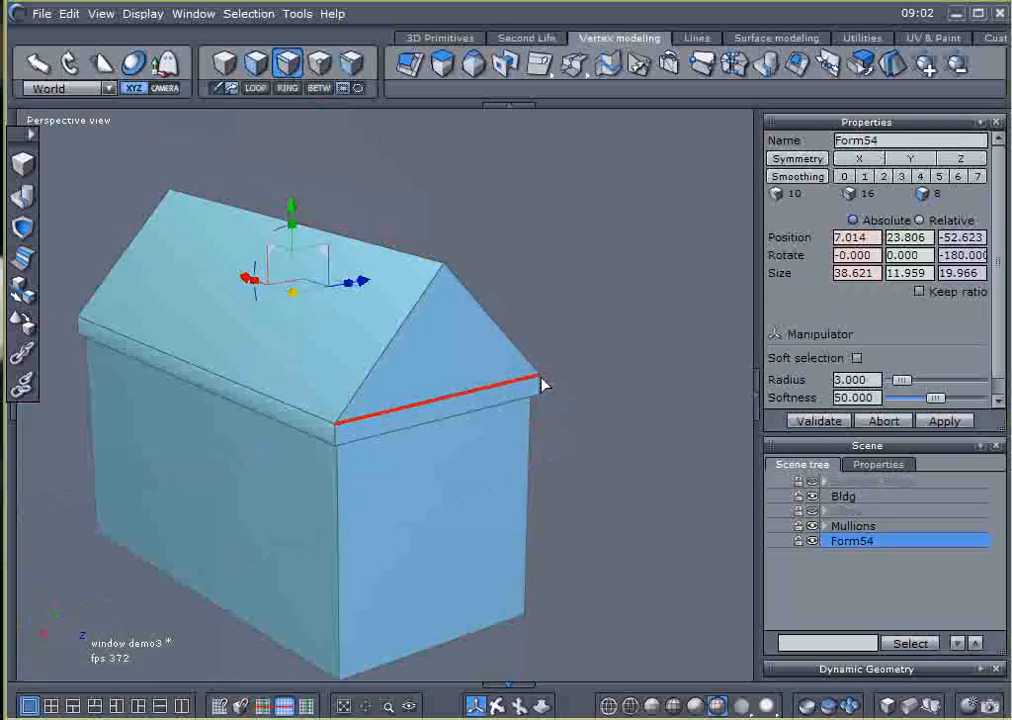
click(135, 250)
middle_drag(135, 250, 320, 350)
scroll(318, 350, up, 5)
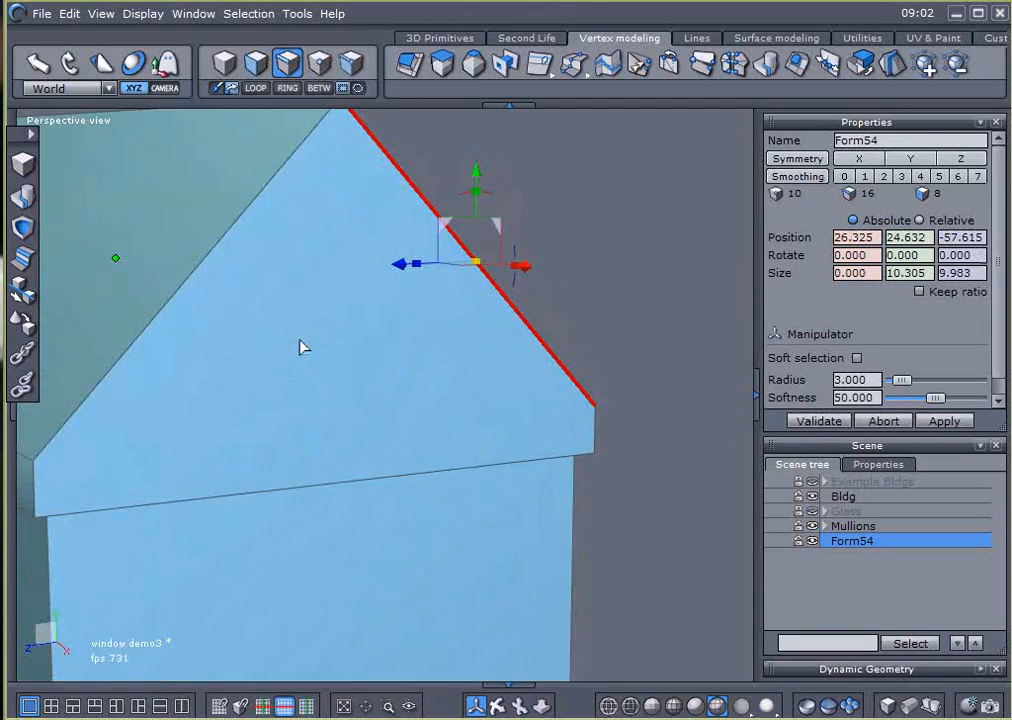
click(567, 68)
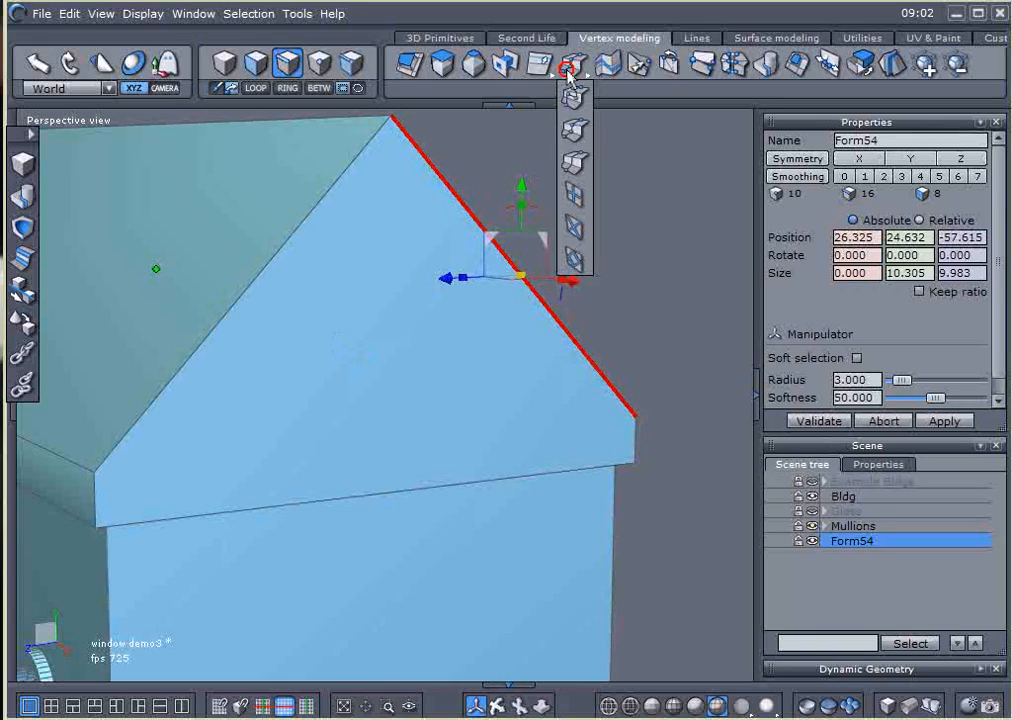
click(574, 129)
double_click(97, 475)
click(635, 422)
click(812, 421)
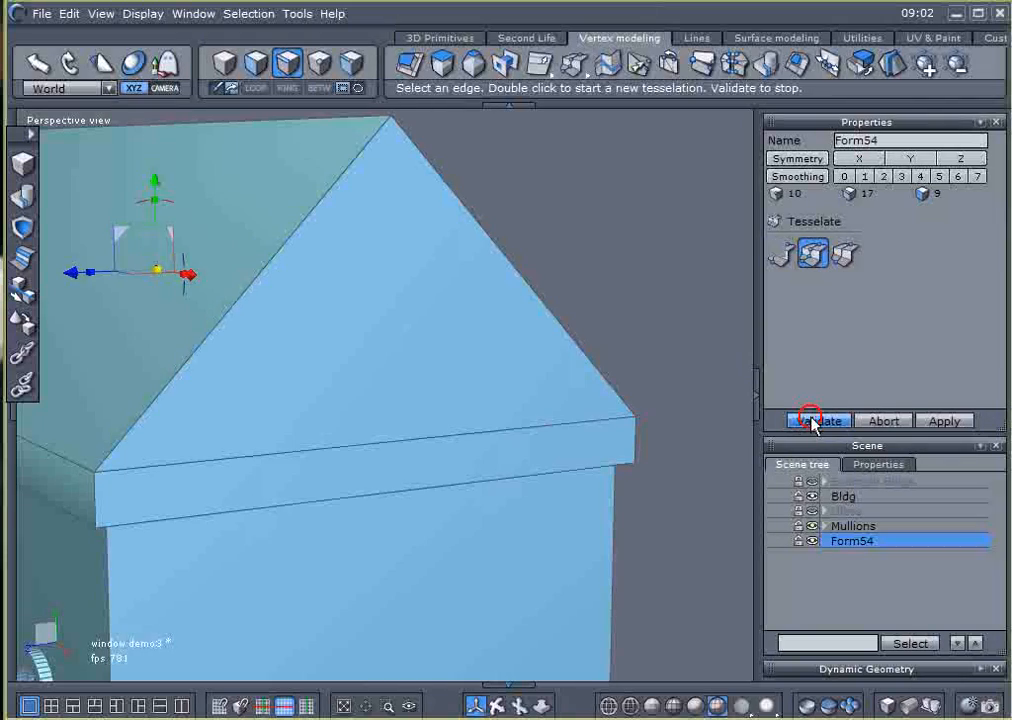
Step: Extrude the triangular faces of both gable ends inward by about 1.015 to recess them beneath the roof edges
scroll(591, 416, down, 4)
middle_drag(468, 481, 500, 413)
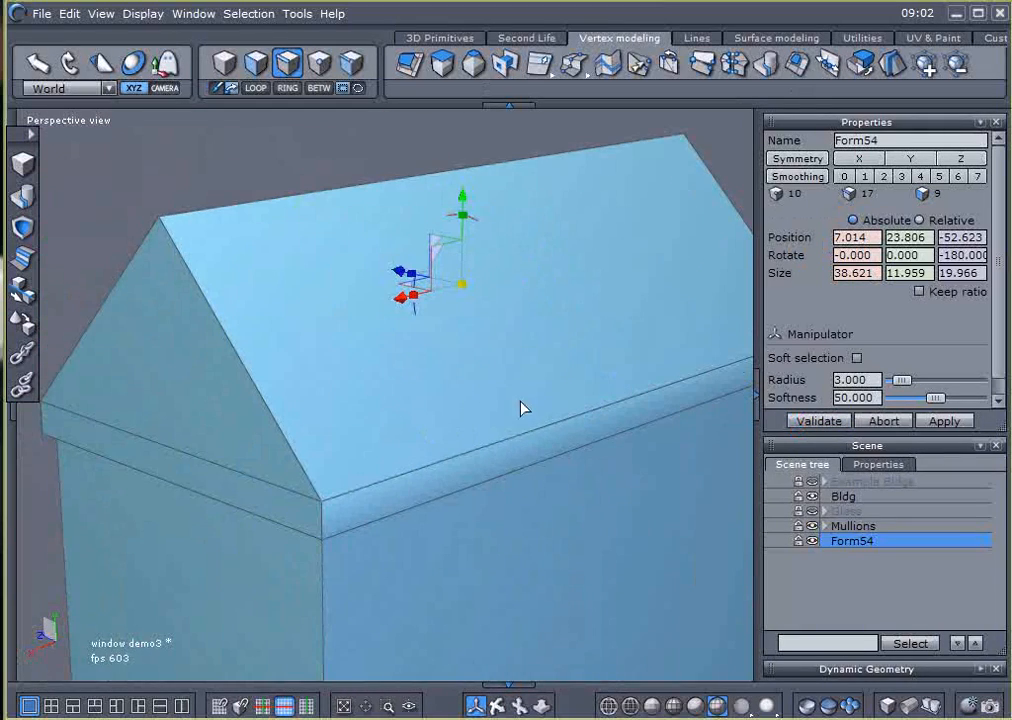
click(255, 62)
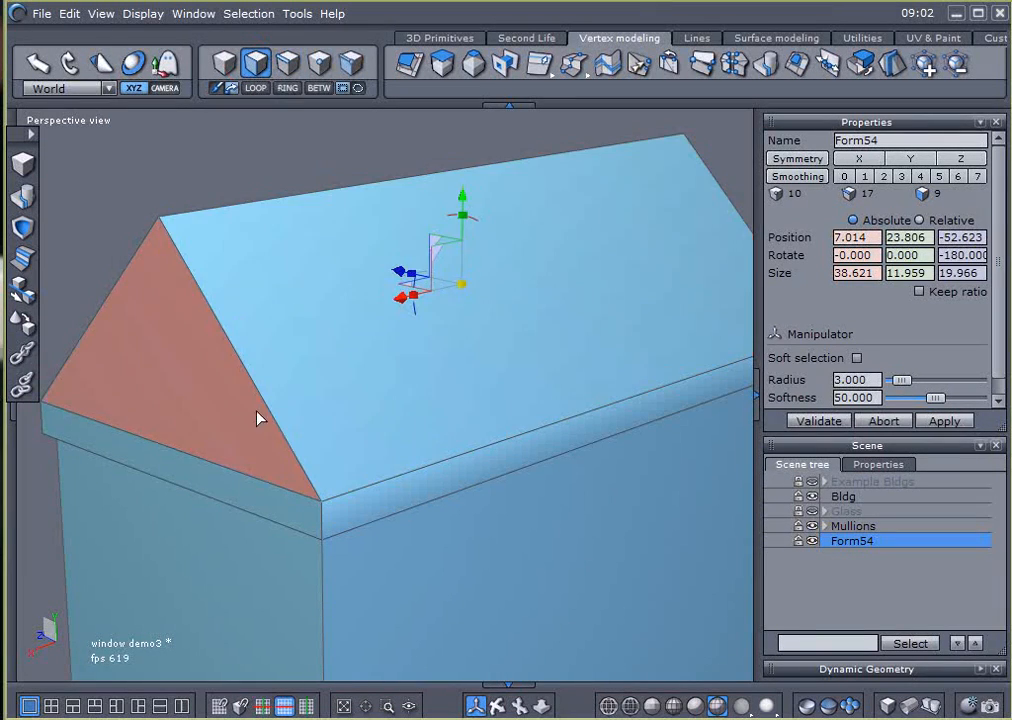
click(178, 409)
middle_drag(522, 504, 63, 376)
click(470, 387)
scroll(253, 495, down, 3)
middle_drag(230, 481, 455, 478)
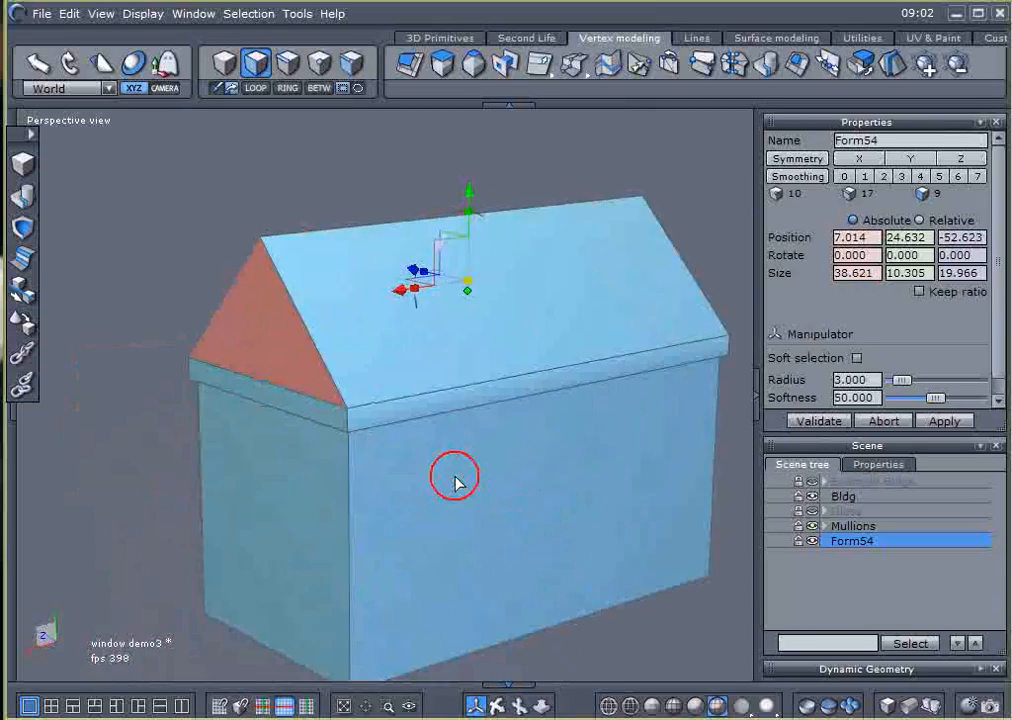
click(445, 68)
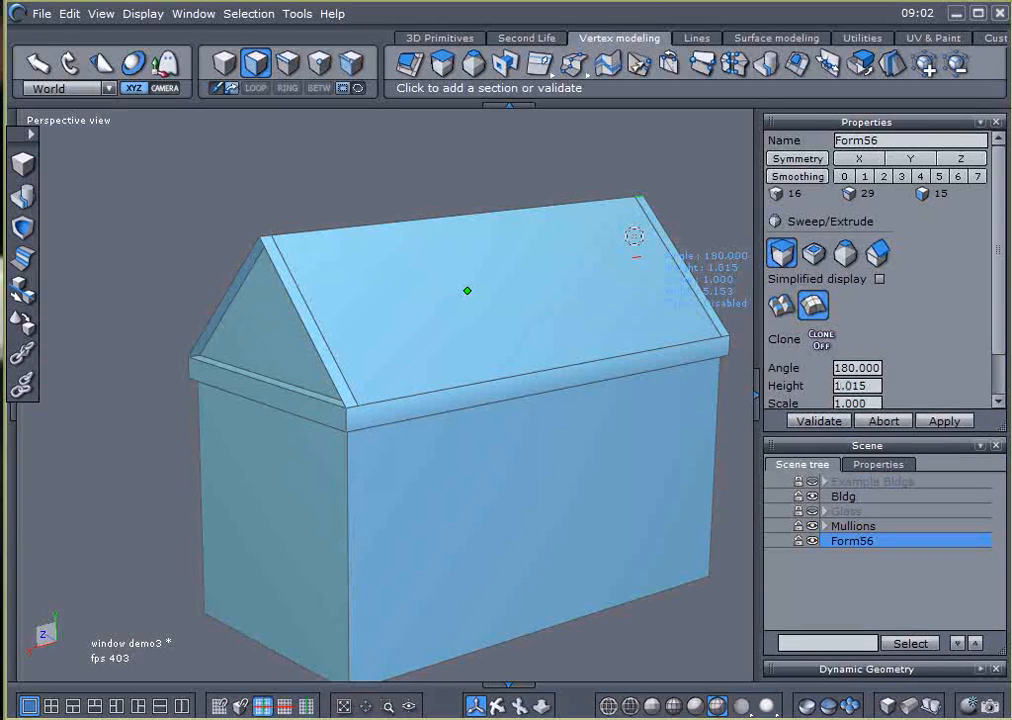
click(634, 236)
click(815, 421)
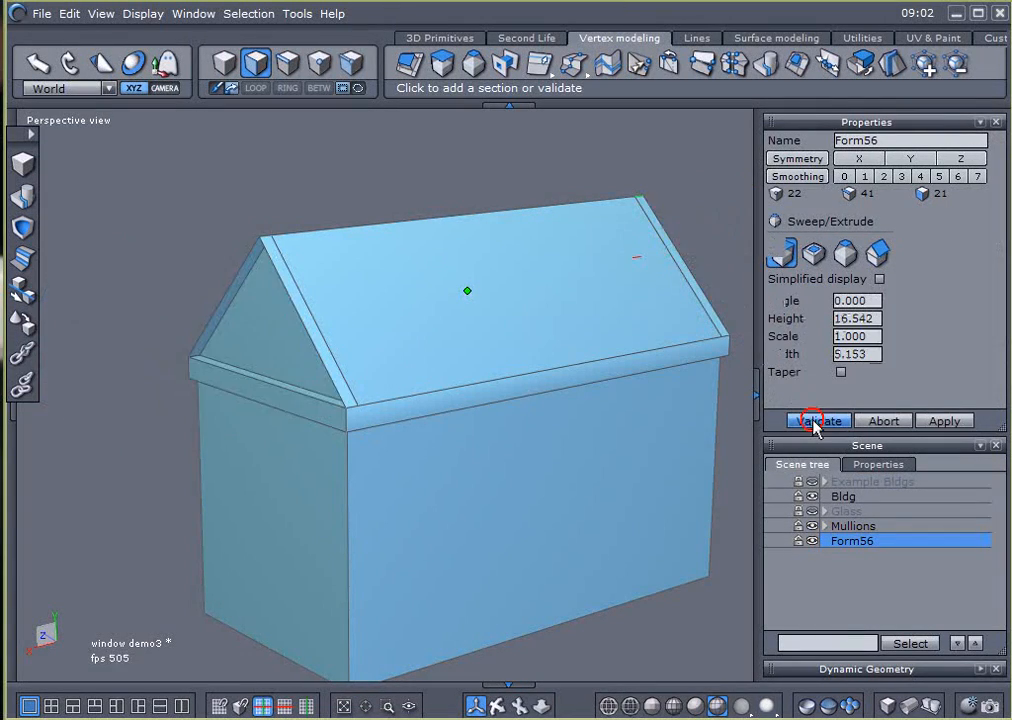
Step: Extract the two large sloping roof faces into a separate object
right_drag(321, 404, 490, 470)
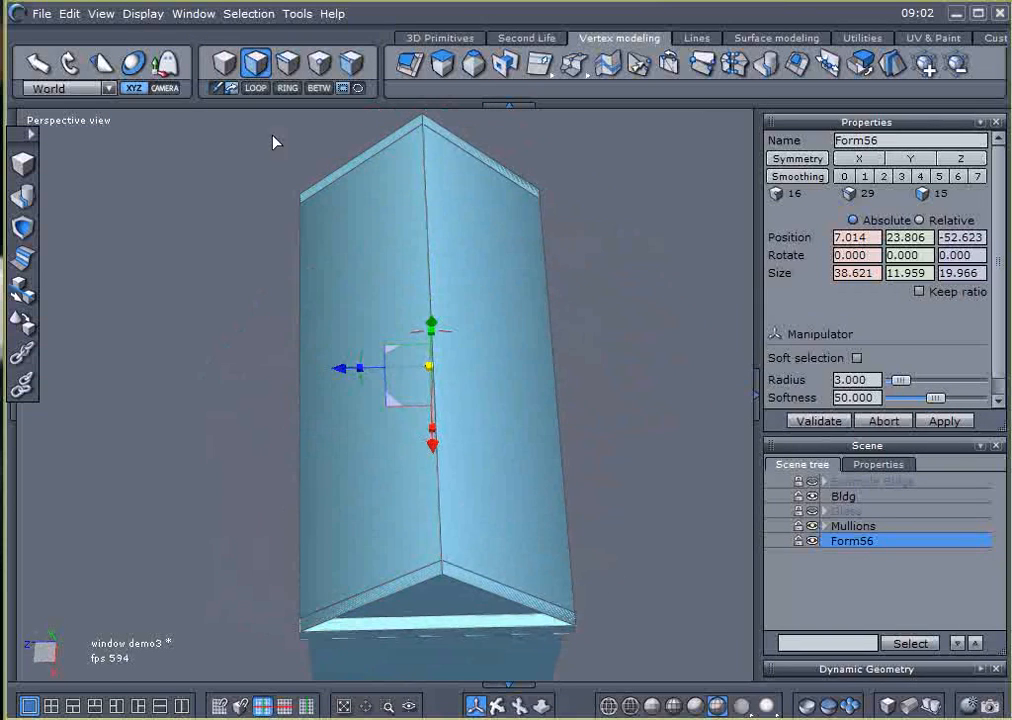
click(257, 66)
click(497, 248)
click(366, 253)
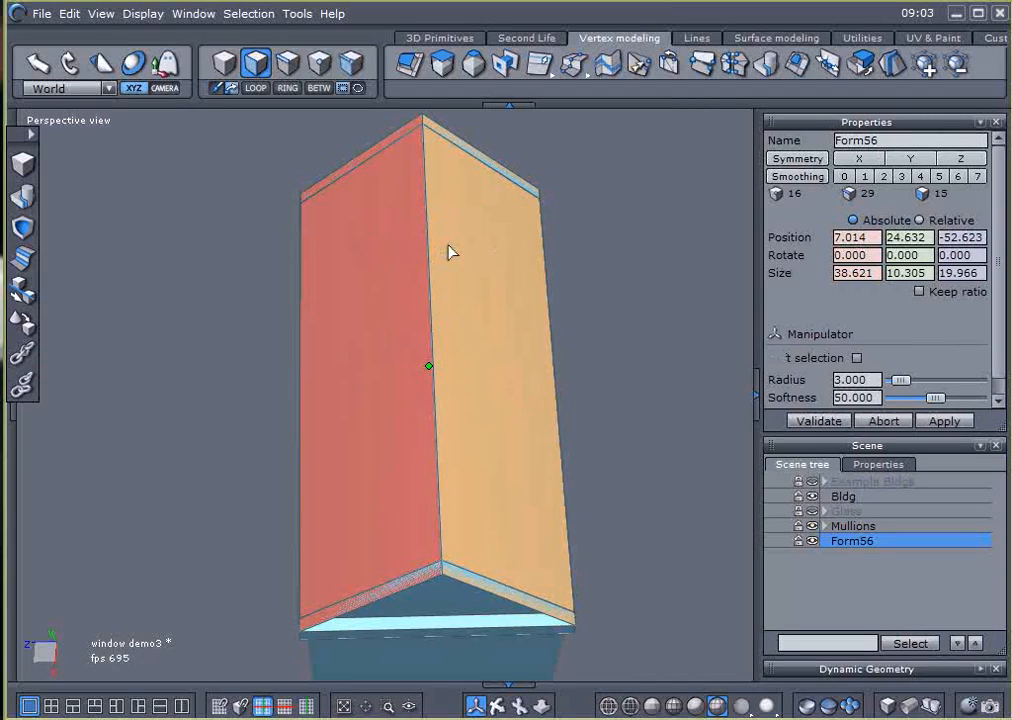
right_drag(686, 352, 506, 241)
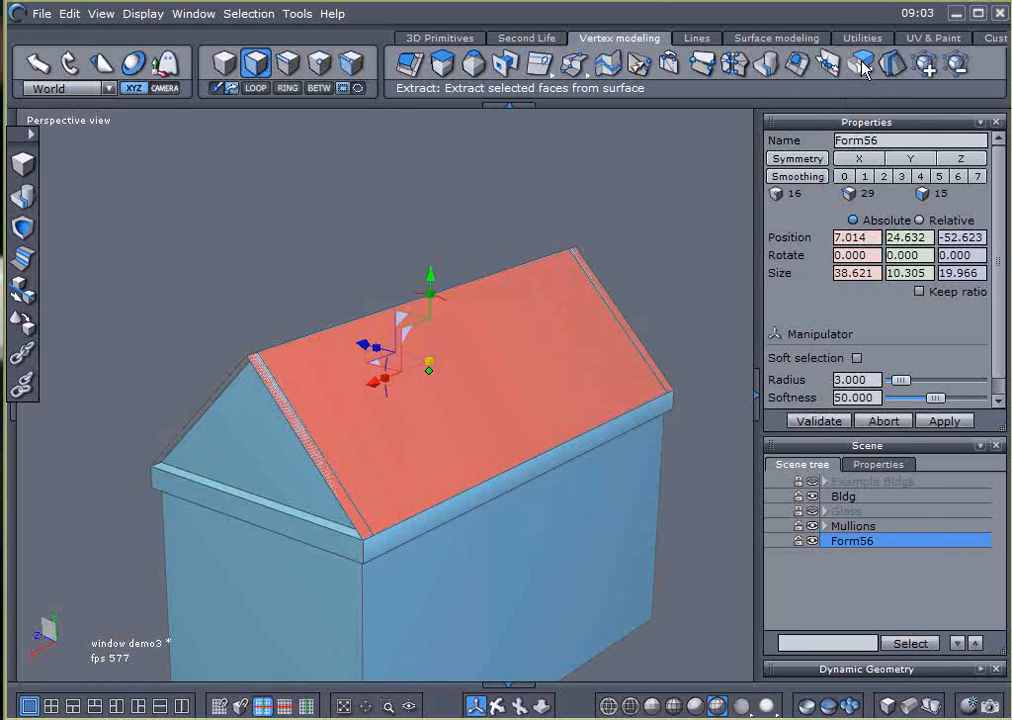
click(863, 63)
drag(431, 275, 470, 185)
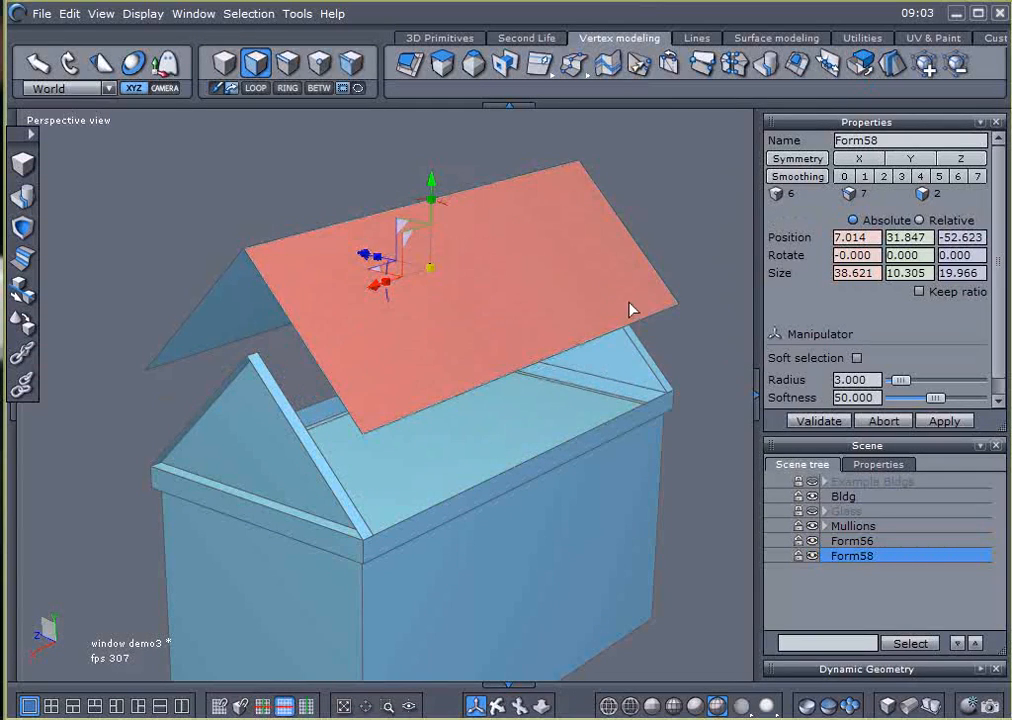
key(ctrl+z)
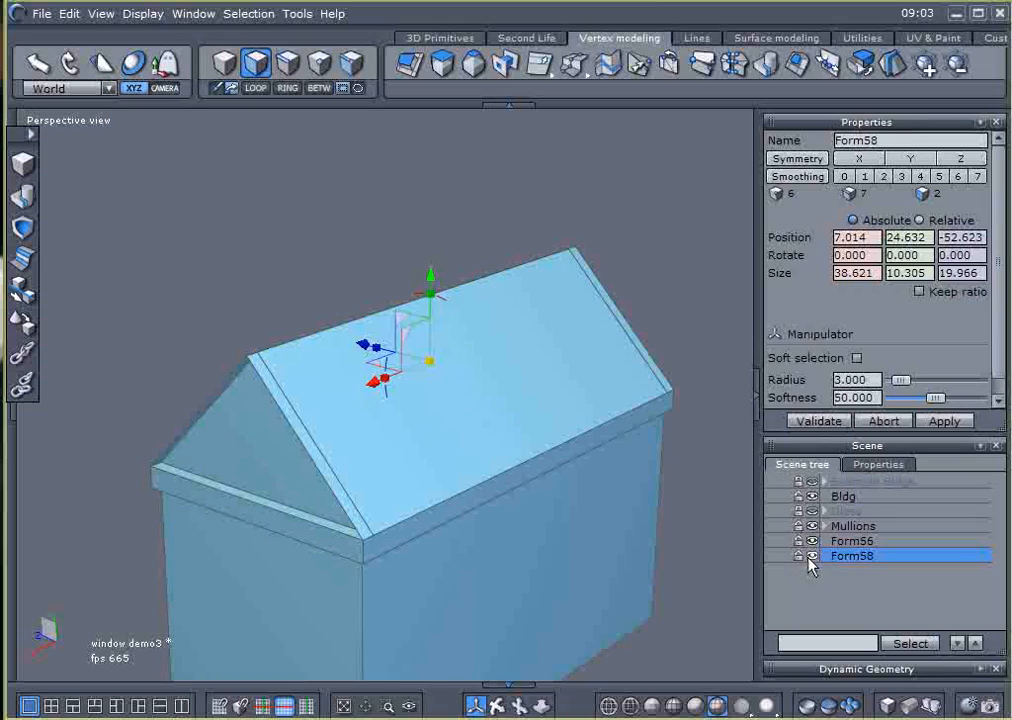
drag(440, 271, 438, 216)
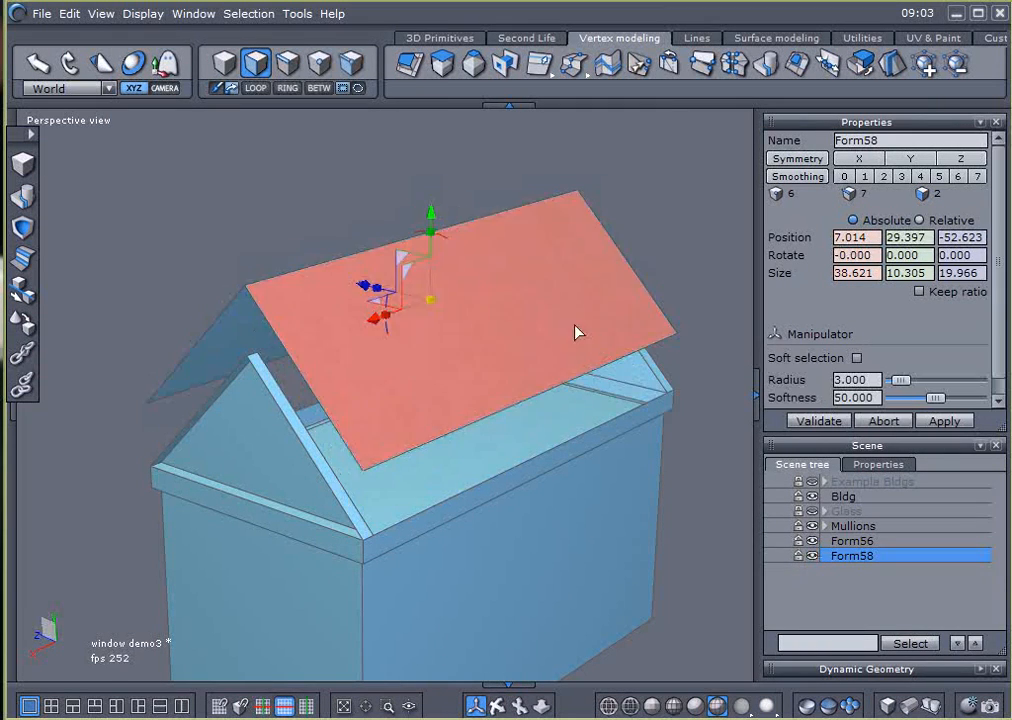
key(ctrl+z)
Step: Hide the extracted roof sheet and delete the narrow sloping rim strips on one side of both gable ends
click(812, 556)
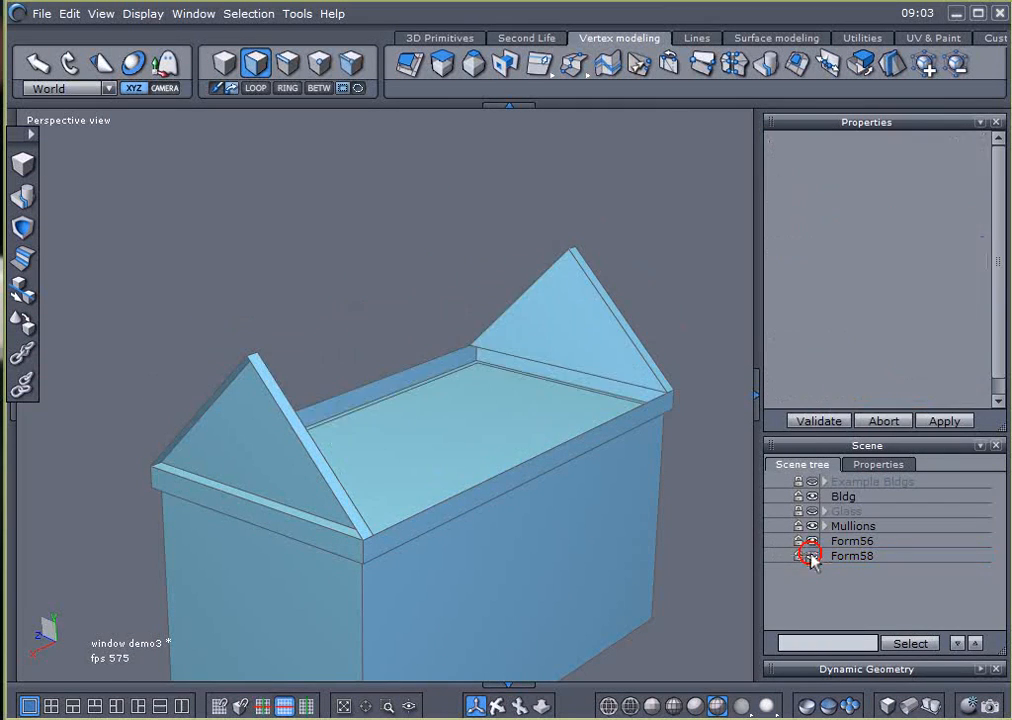
middle_drag(320, 404, 298, 470)
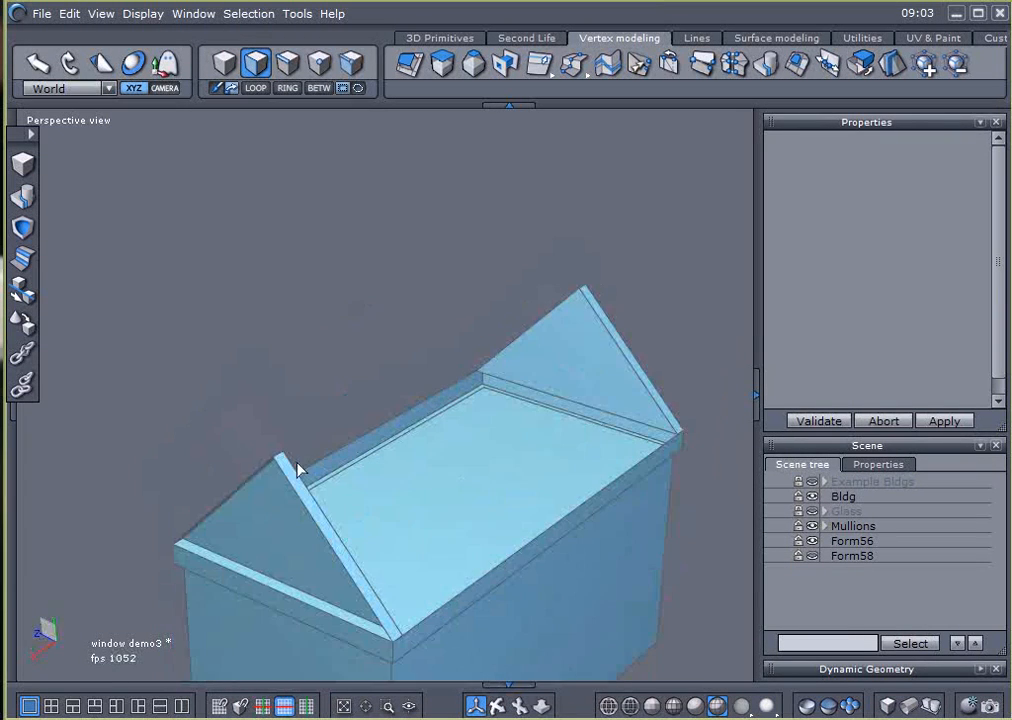
click(829, 541)
middle_drag(650, 425, 611, 380)
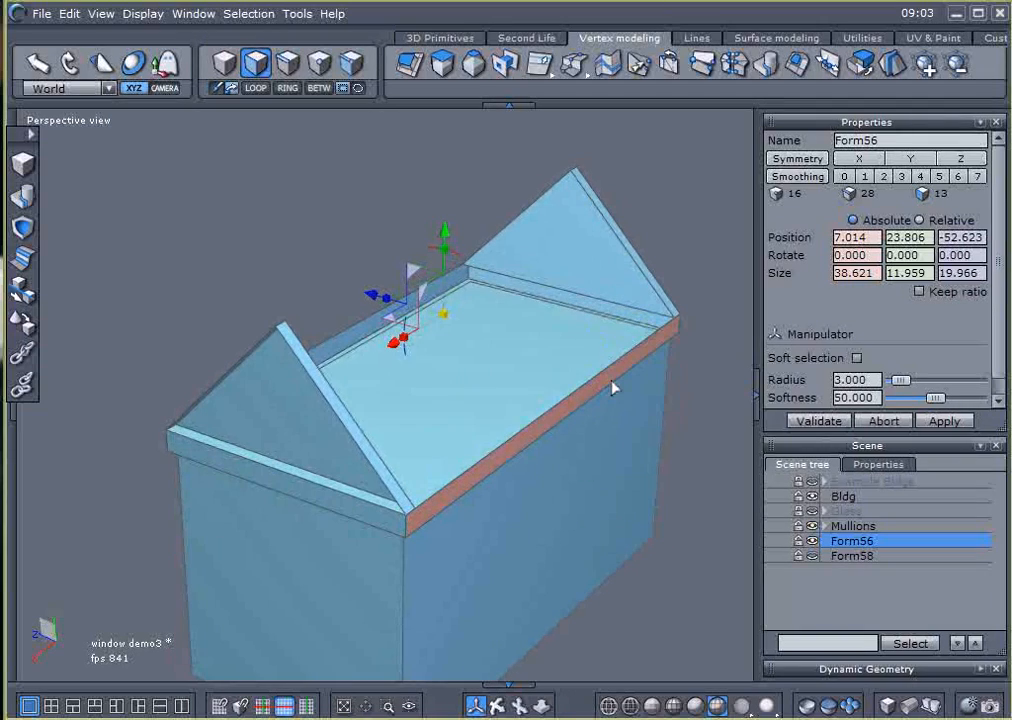
click(336, 411)
click(675, 238)
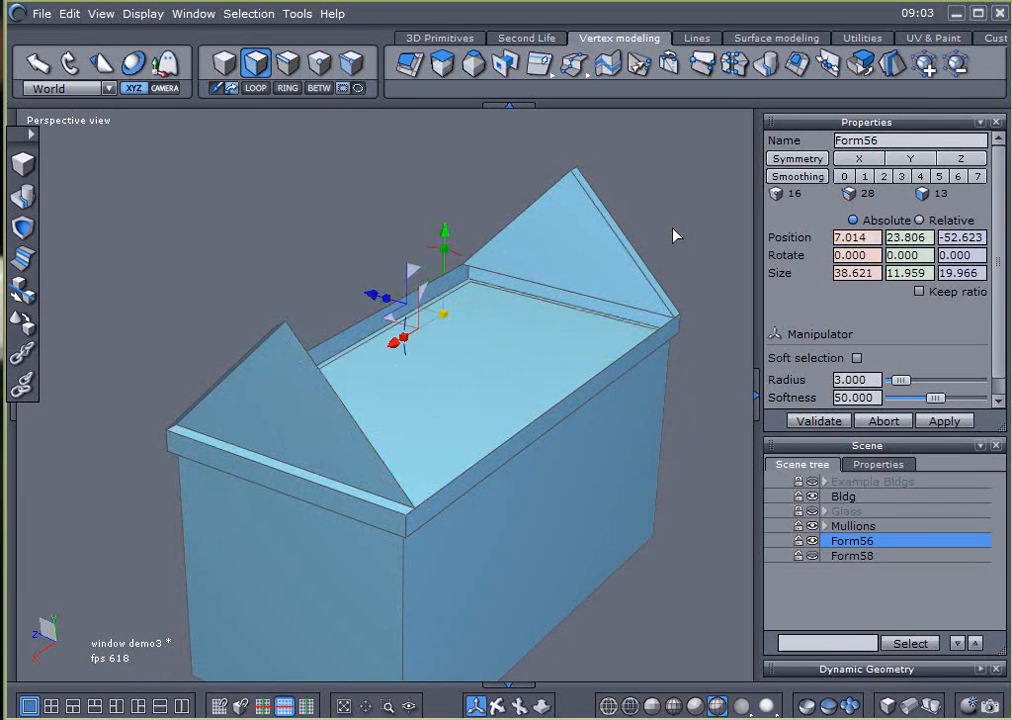
click(621, 228)
click(255, 268)
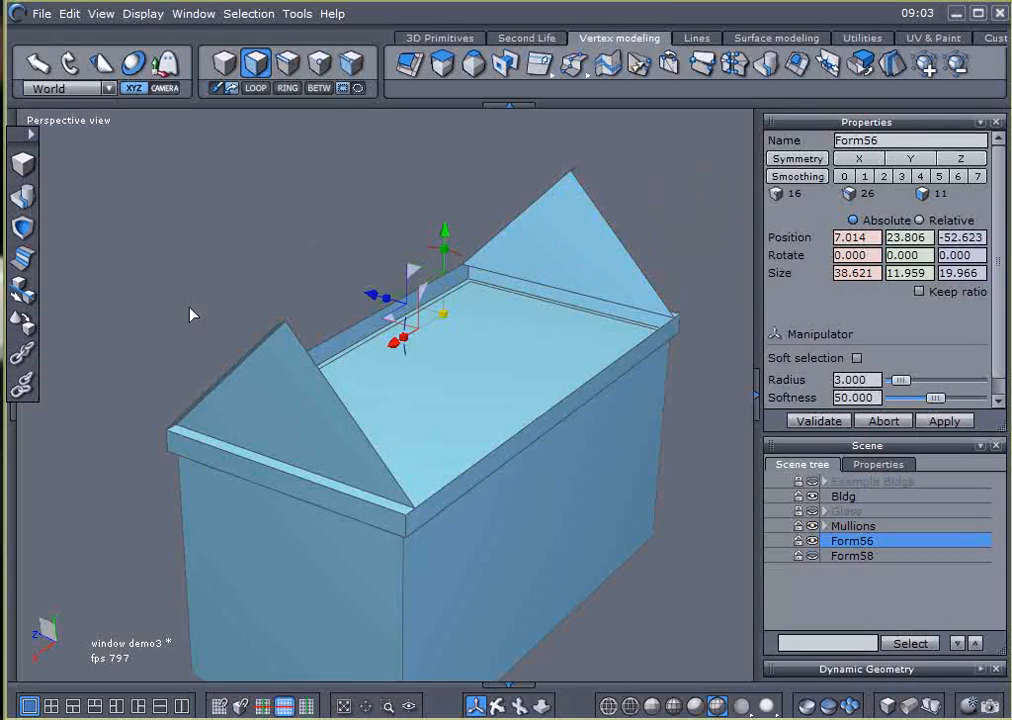
Step: Delete the two remaining sloping rim strips on the opposite side of the gable ends
middle_drag(107, 412, 752, 406)
click(686, 320)
key(Delete)
click(192, 243)
key(Delete)
click(502, 404)
Step: Show the extracted roof sheet again and check how it overhangs the recessed gable triangle
middle_drag(492, 560, 204, 402)
right_drag(473, 402, 475, 414)
scroll(493, 363, up, 3)
scroll(493, 367, down, 2)
click(507, 430)
right_drag(493, 367, 507, 424)
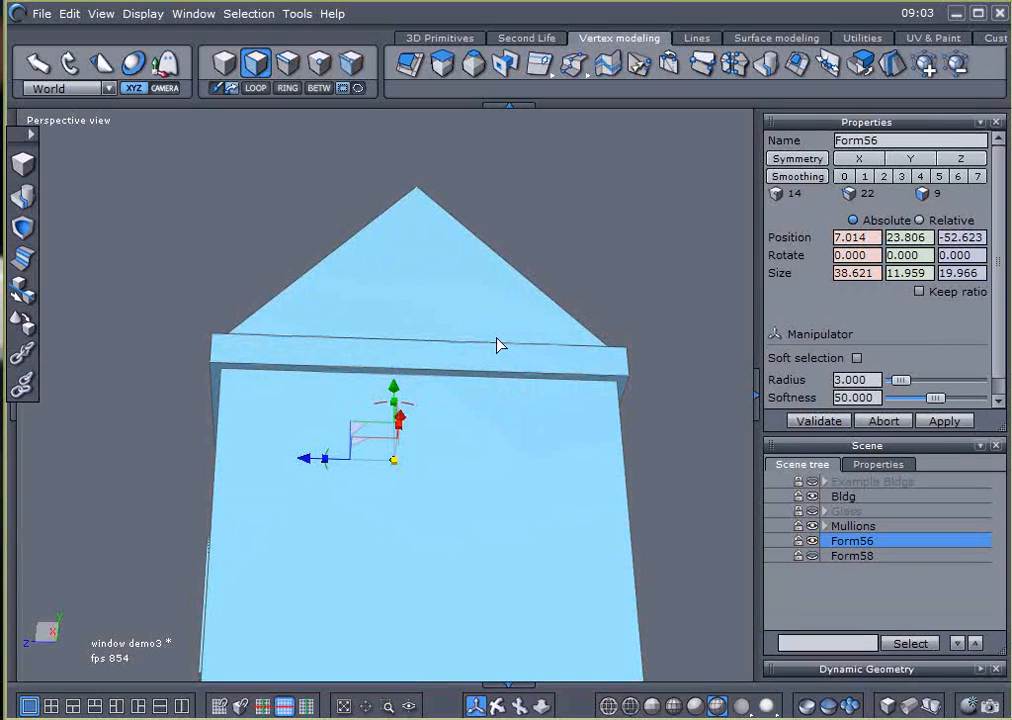
click(812, 555)
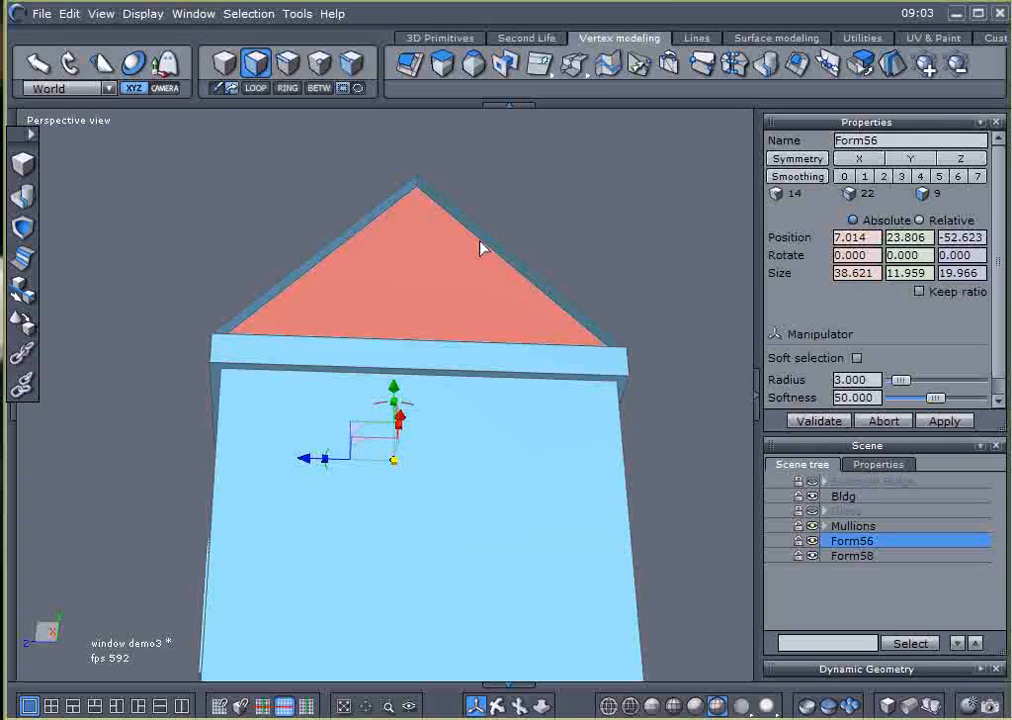
click(446, 267)
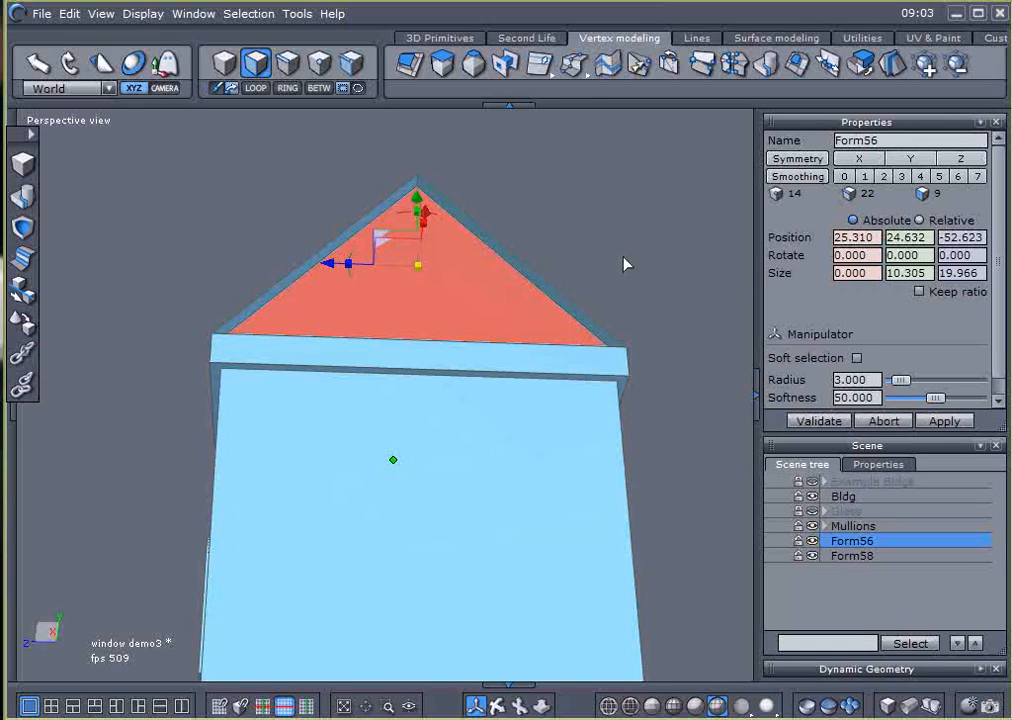
middle_drag(614, 252, 479, 424)
middle_drag(620, 385, 570, 525)
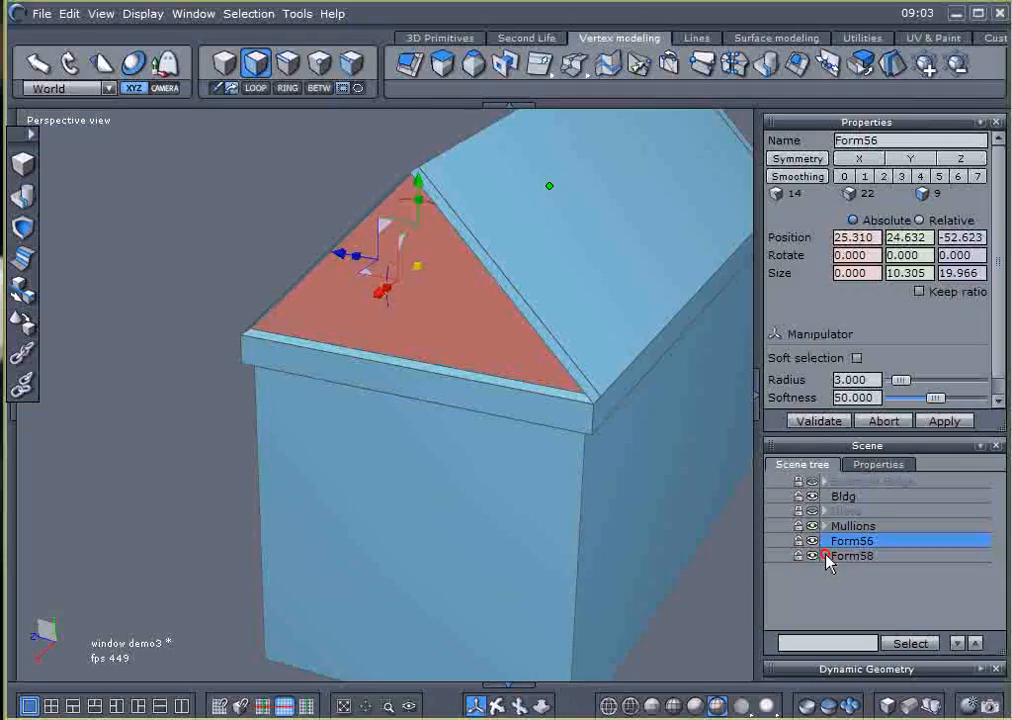
Step: Scale the roof sheet up uniformly to about 42.403 × 11.314 × 21.922 so it overhangs the walls
click(851, 556)
middle_drag(652, 439, 398, 309)
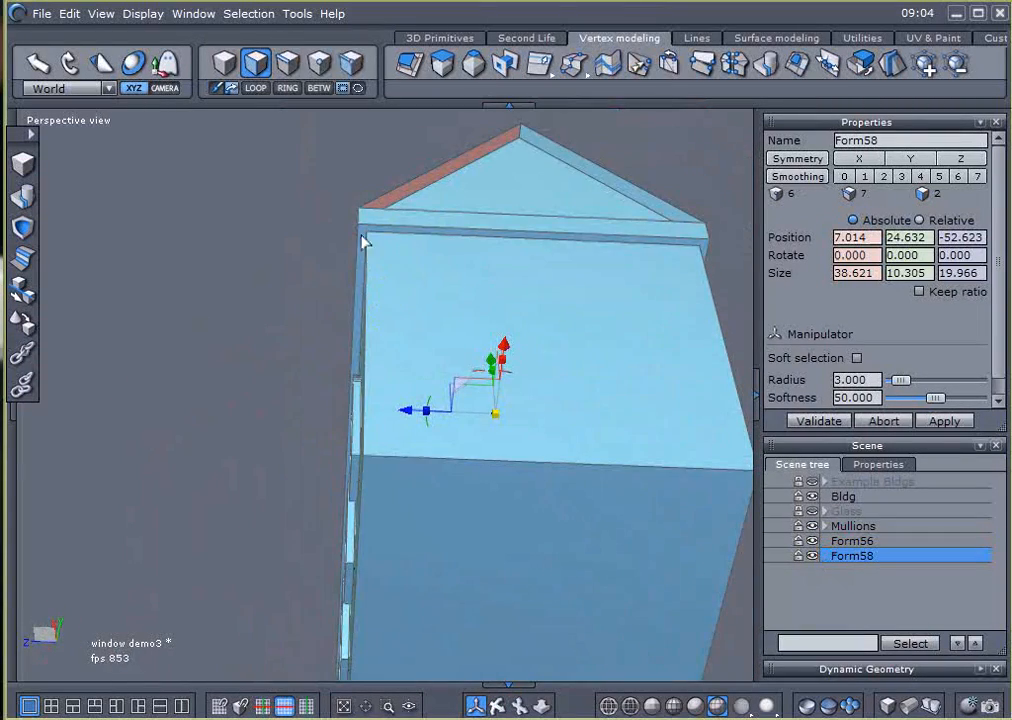
middle_drag(309, 280, 378, 352)
drag(370, 401, 418, 402)
middle_drag(418, 402, 445, 288)
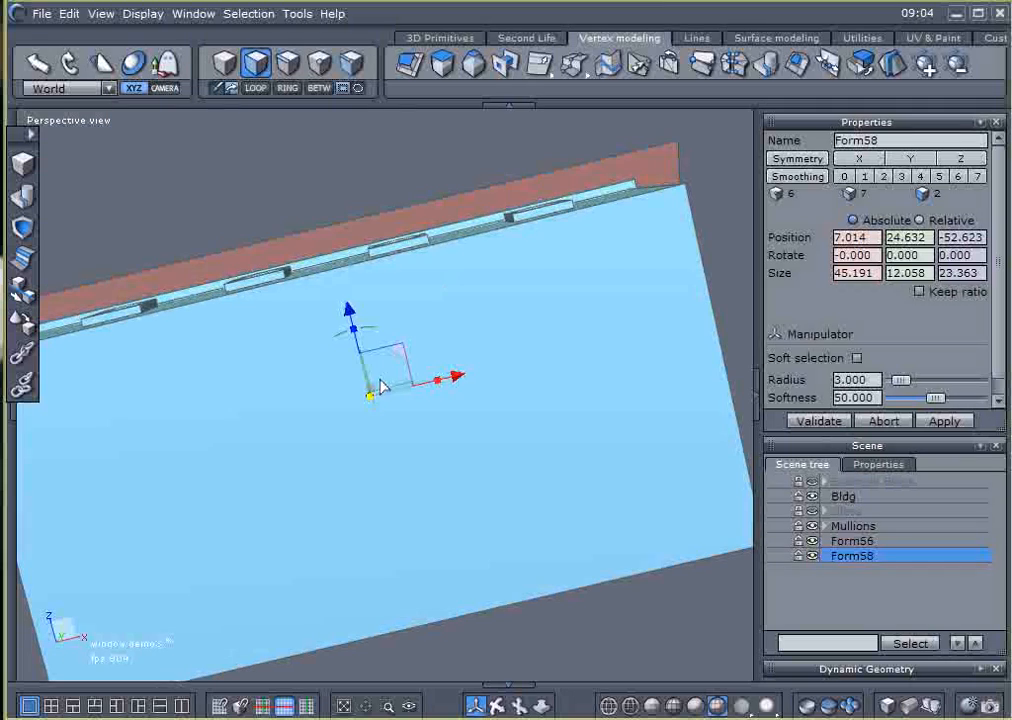
drag(368, 399, 362, 403)
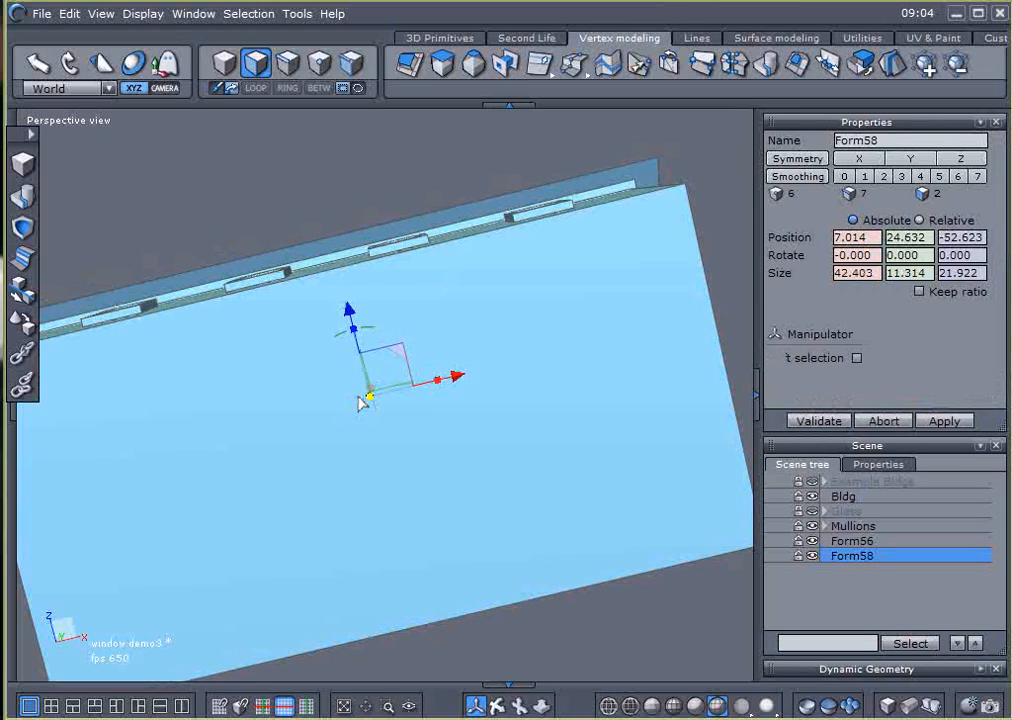
Step: Reduce the roof sheet's X size to about 40.775 and lower it to a Y position of about 24.192
middle_drag(592, 309, 482, 341)
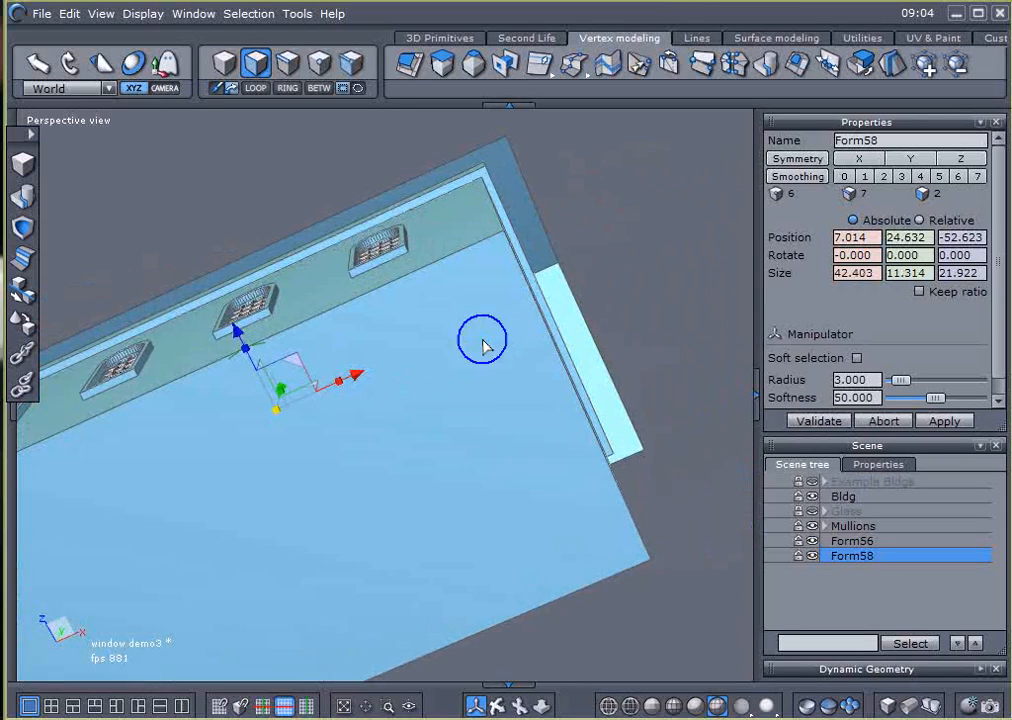
drag(341, 383, 339, 389)
middle_drag(339, 389, 417, 497)
scroll(378, 291, up, 3)
middle_drag(377, 298, 394, 315)
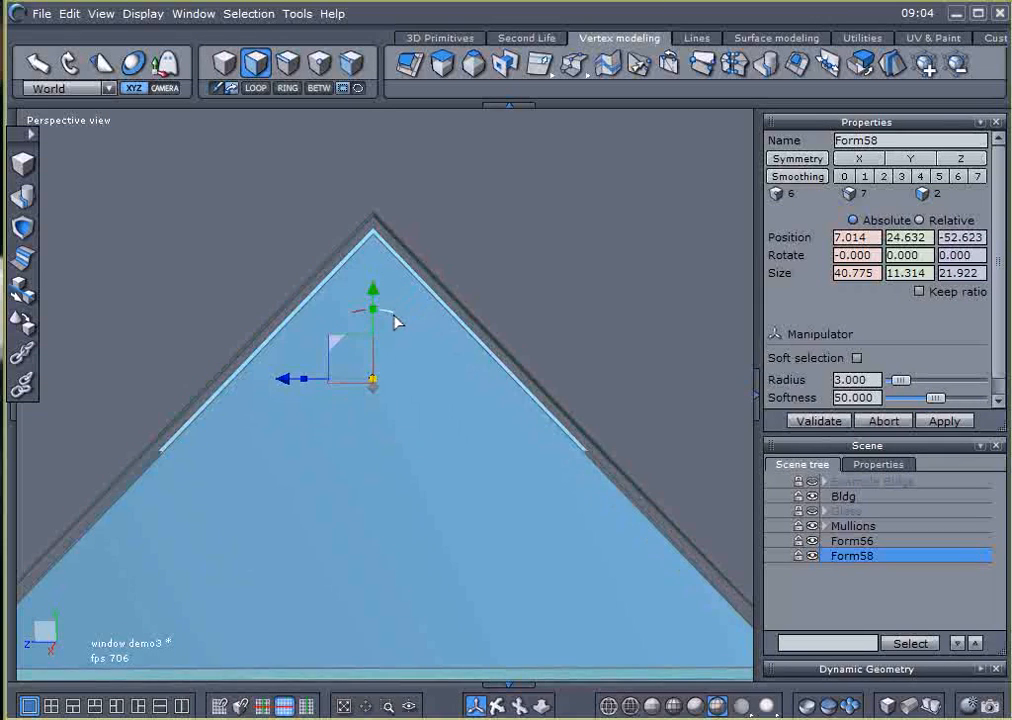
drag(379, 296, 377, 320)
middle_drag(377, 323, 410, 442)
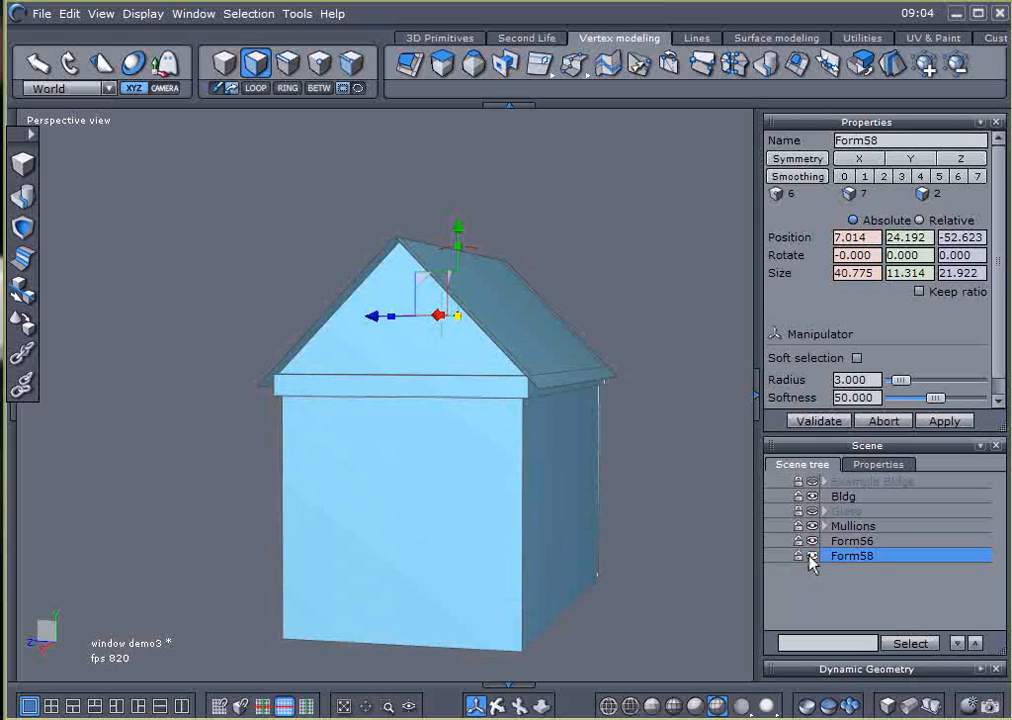
Step: Rename the roof sheet as Shingles, and lock and hide it
click(737, 148)
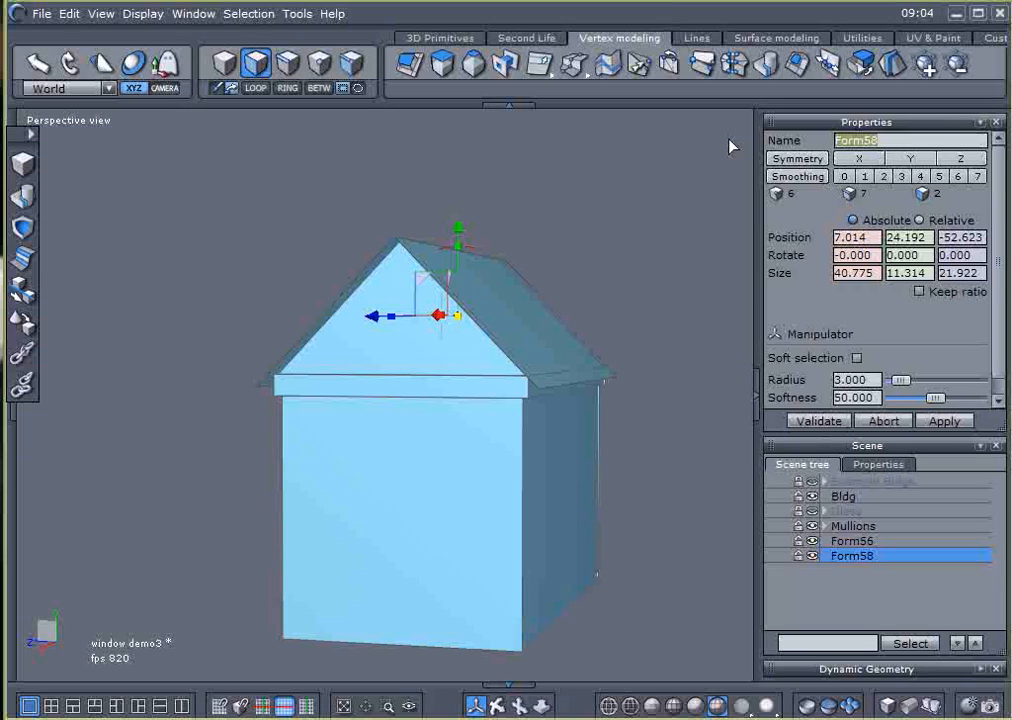
text(Shingles)
key(Return)
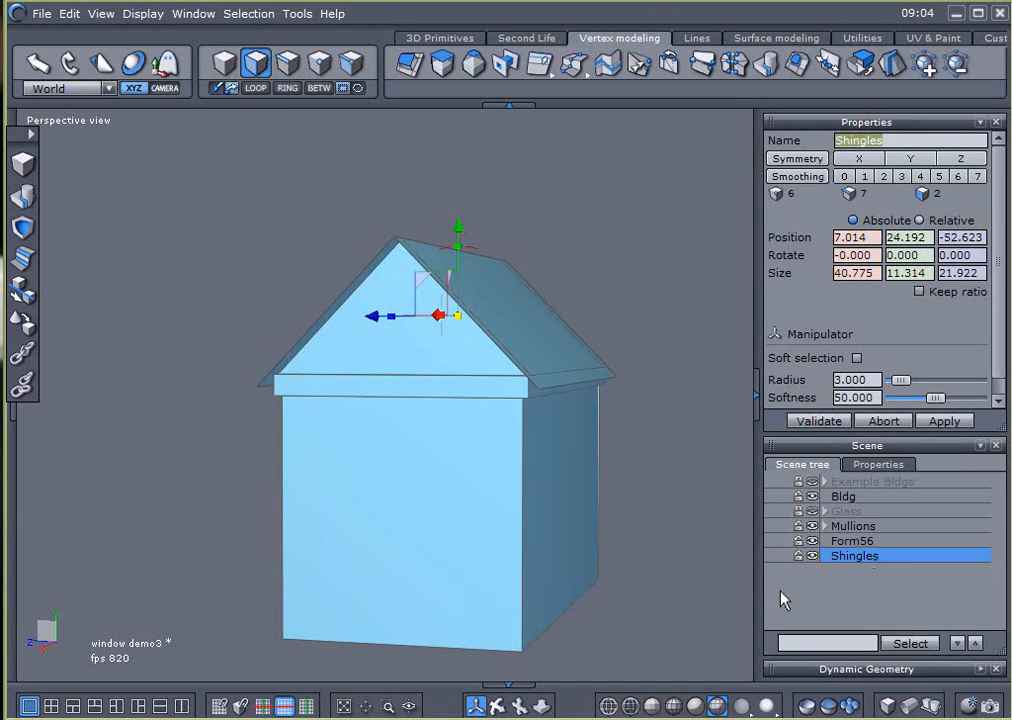
click(797, 556)
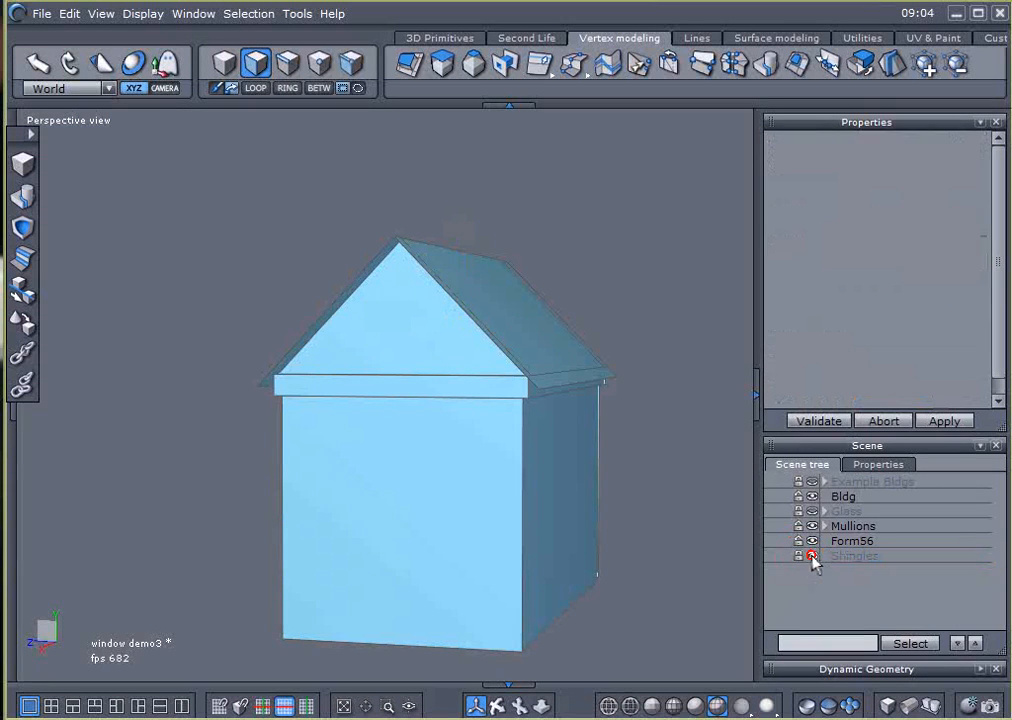
click(812, 557)
Step: Extract the two gable triangles from the roof base into a separate object, keeping them in their original position
right_drag(455, 502, 391, 522)
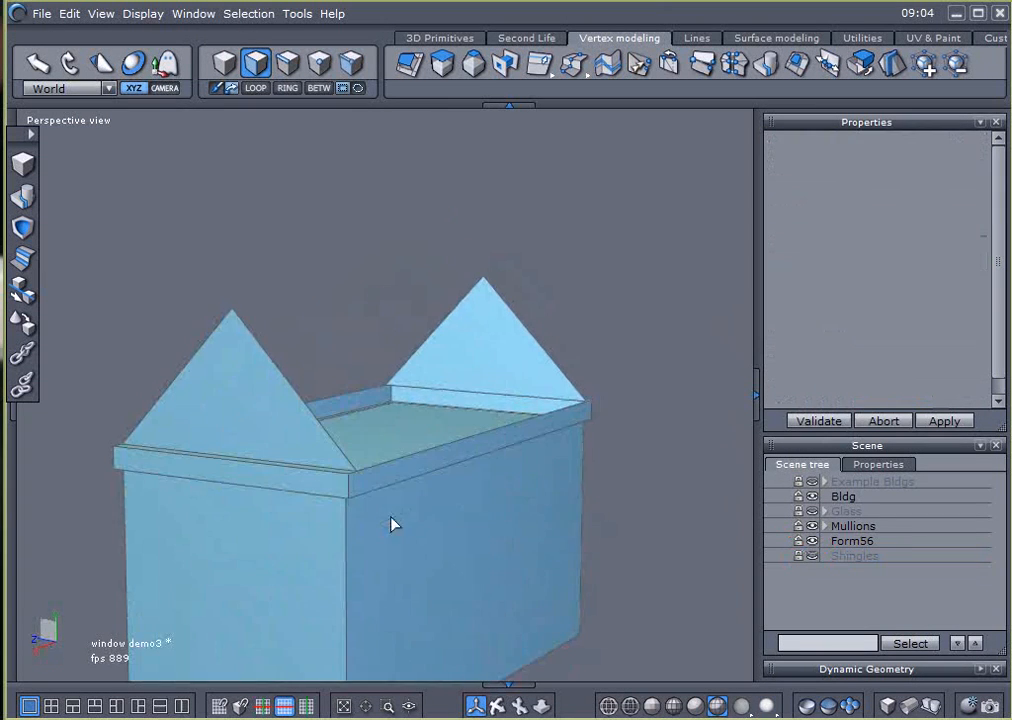
click(829, 543)
right_drag(618, 408, 470, 488)
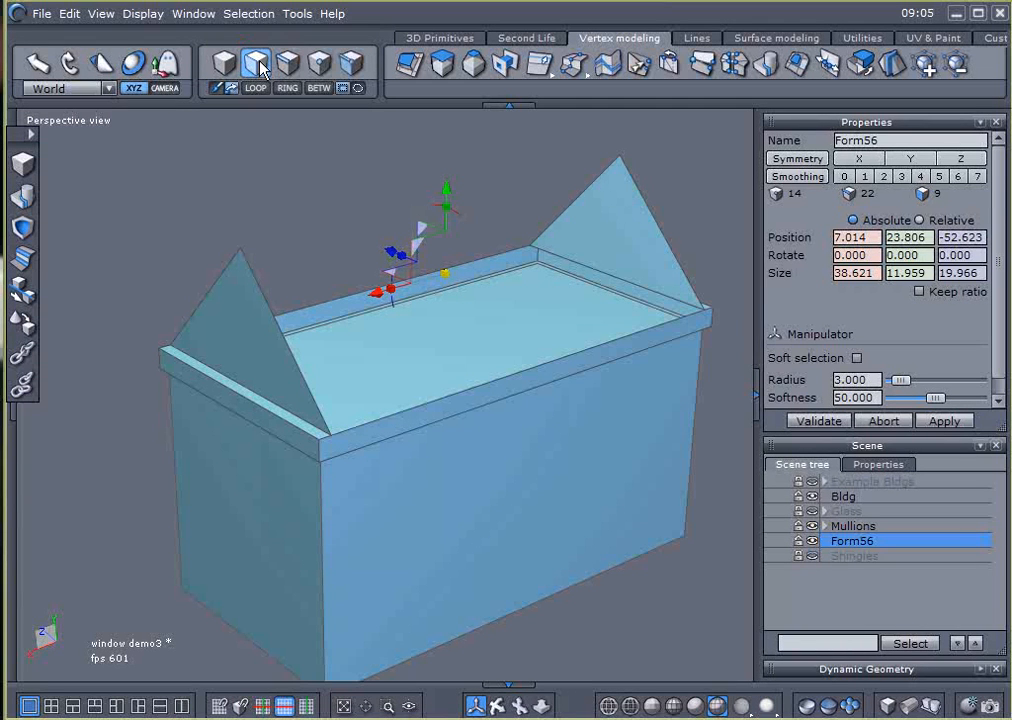
click(618, 248)
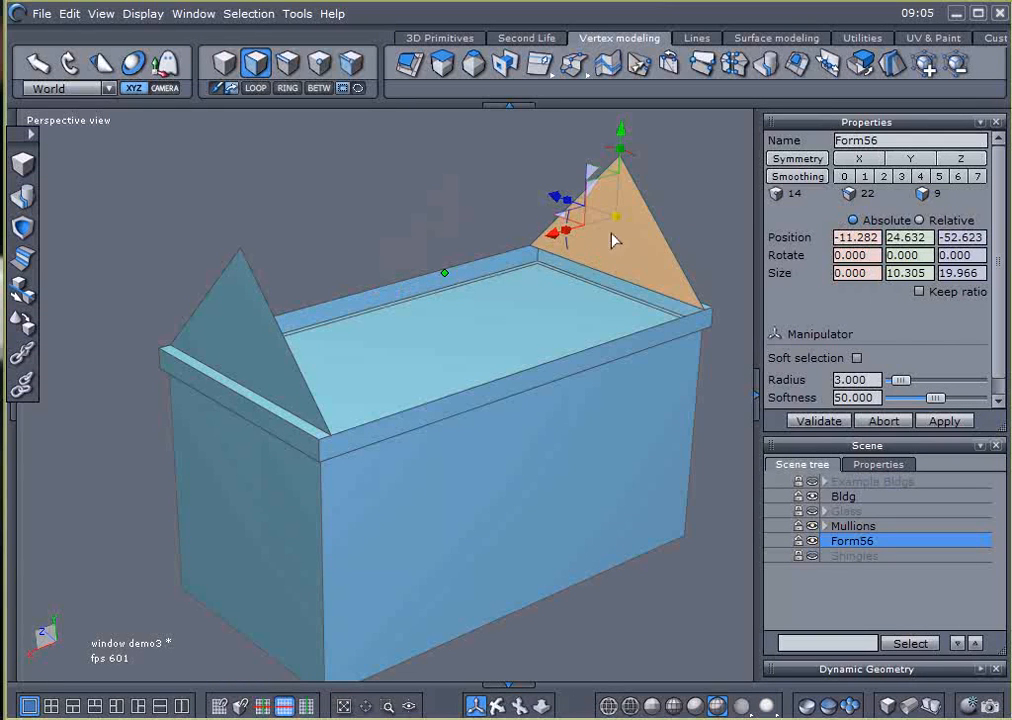
shift+click(262, 305)
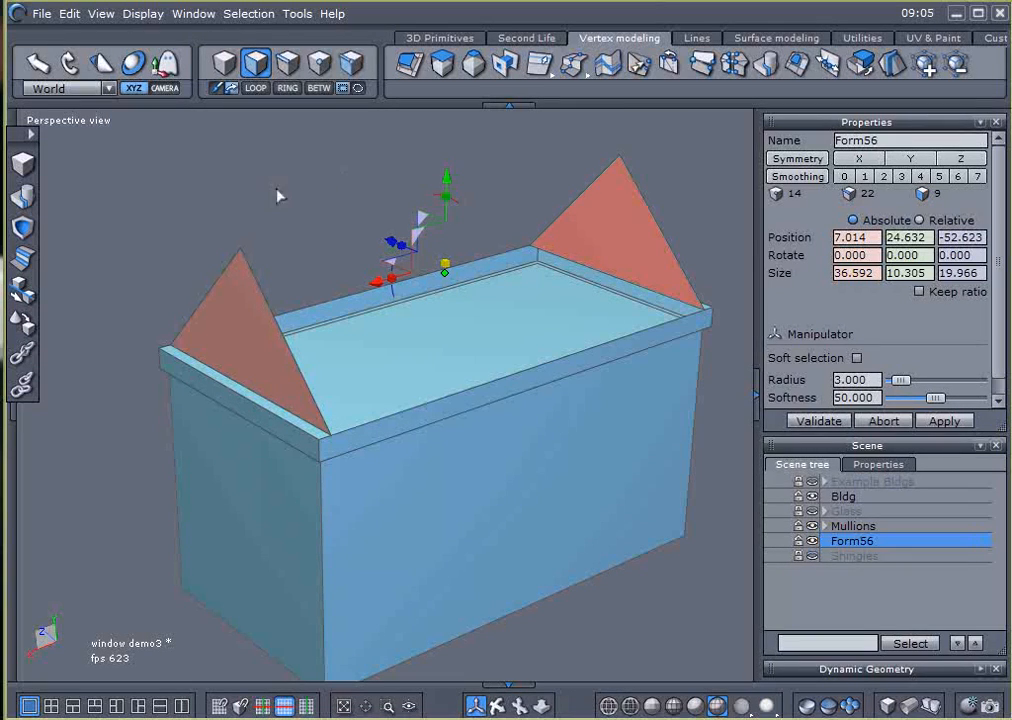
click(680, 63)
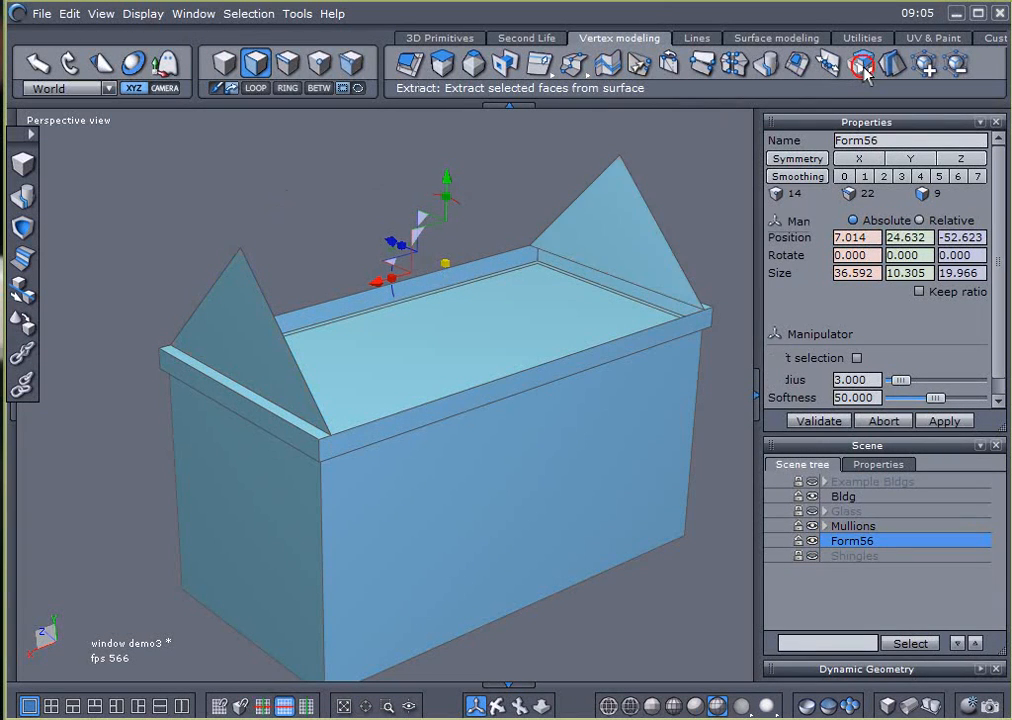
drag(447, 176, 447, 147)
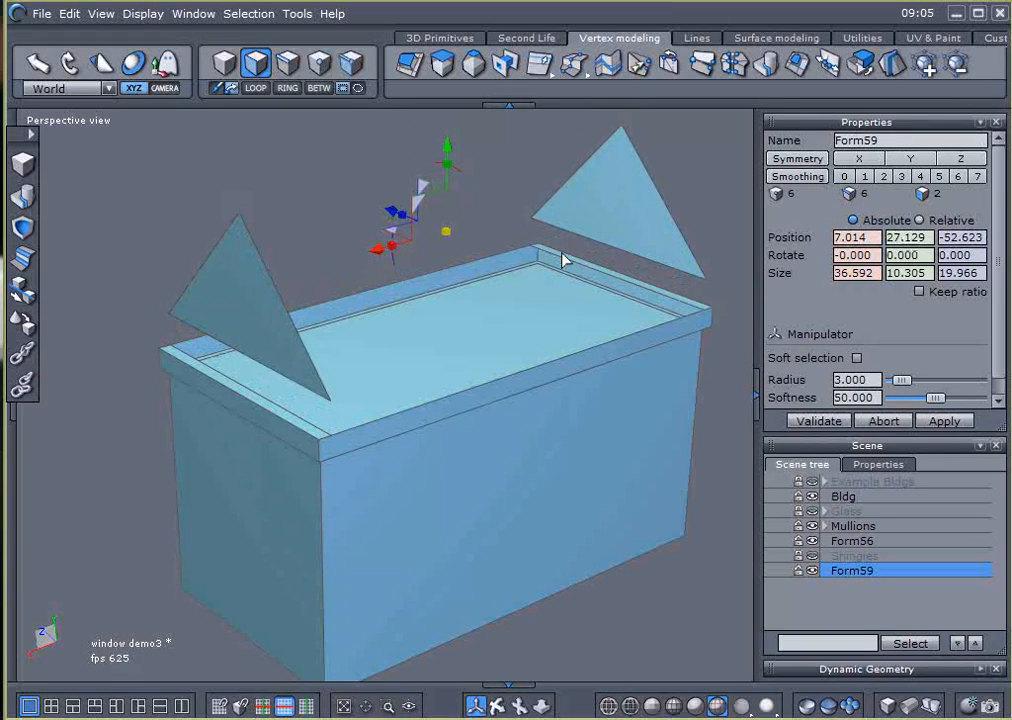
key(ctrl+z)
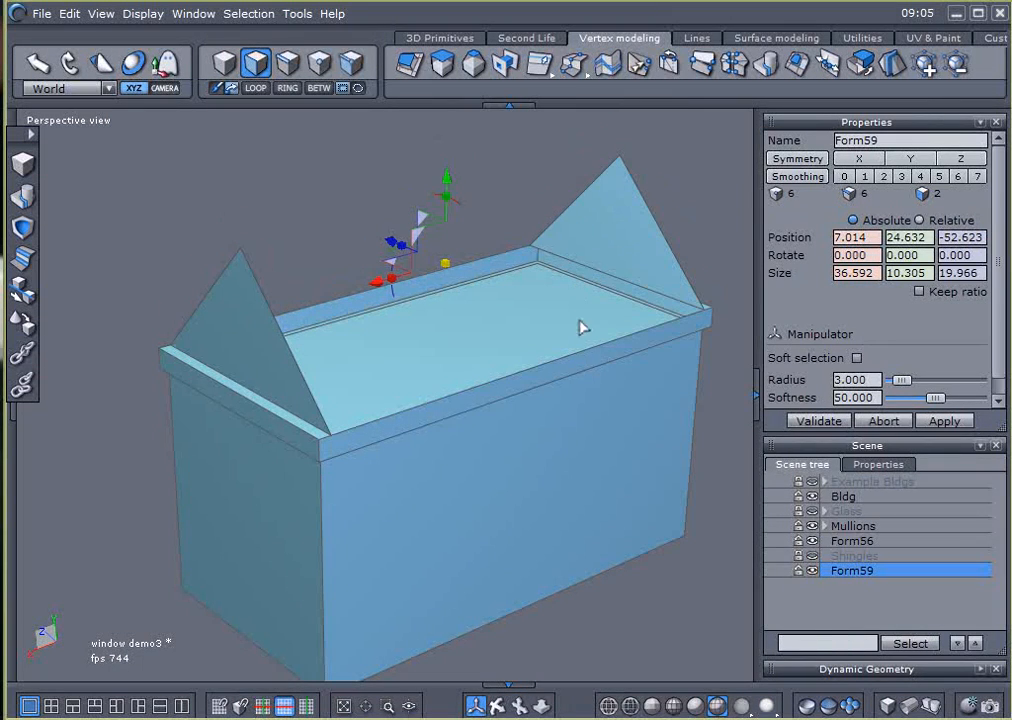
Step: Hide the extracted gable triangles and examine the remaining roof base with the building hidden and shown again
click(811, 568)
click(812, 496)
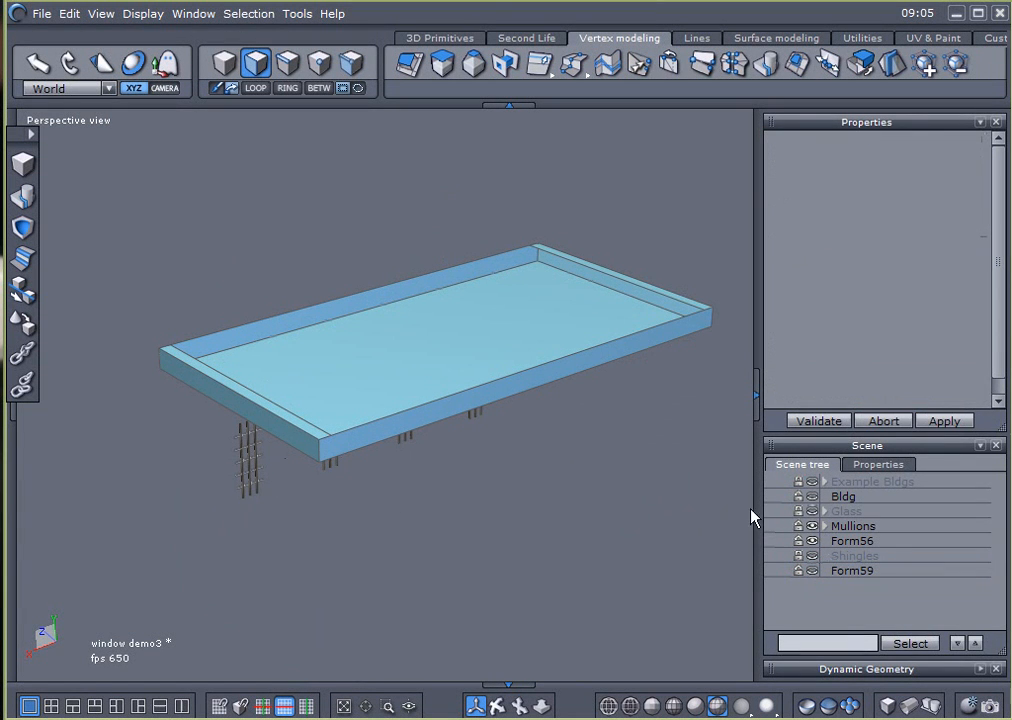
click(826, 544)
middle_drag(249, 510, 620, 505)
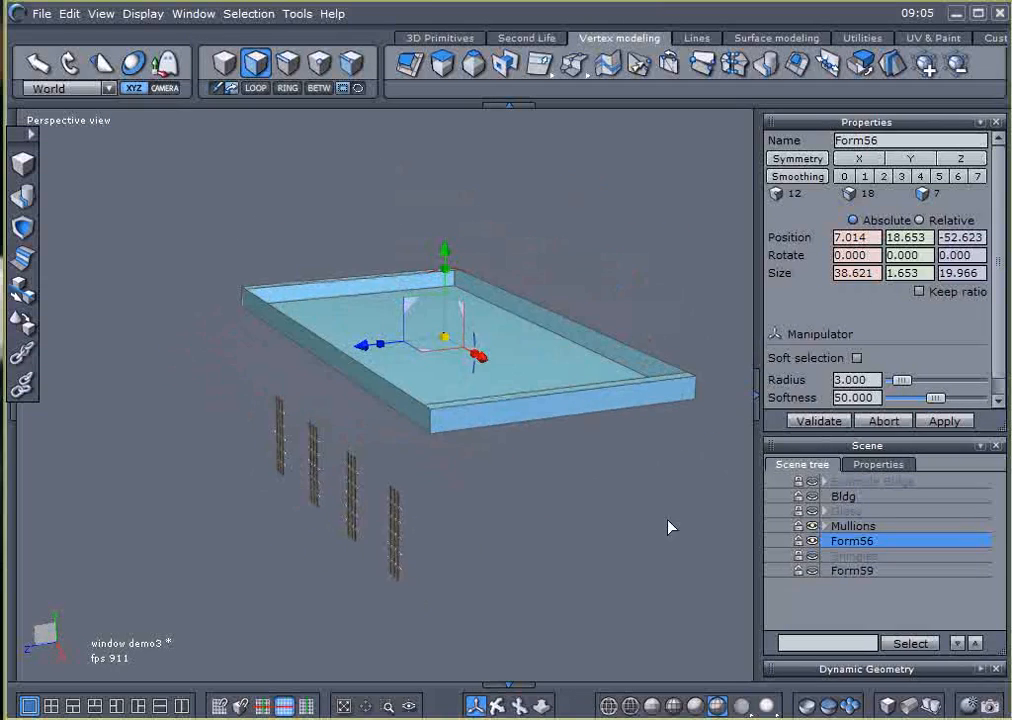
click(813, 498)
middle_drag(508, 515, 288, 355)
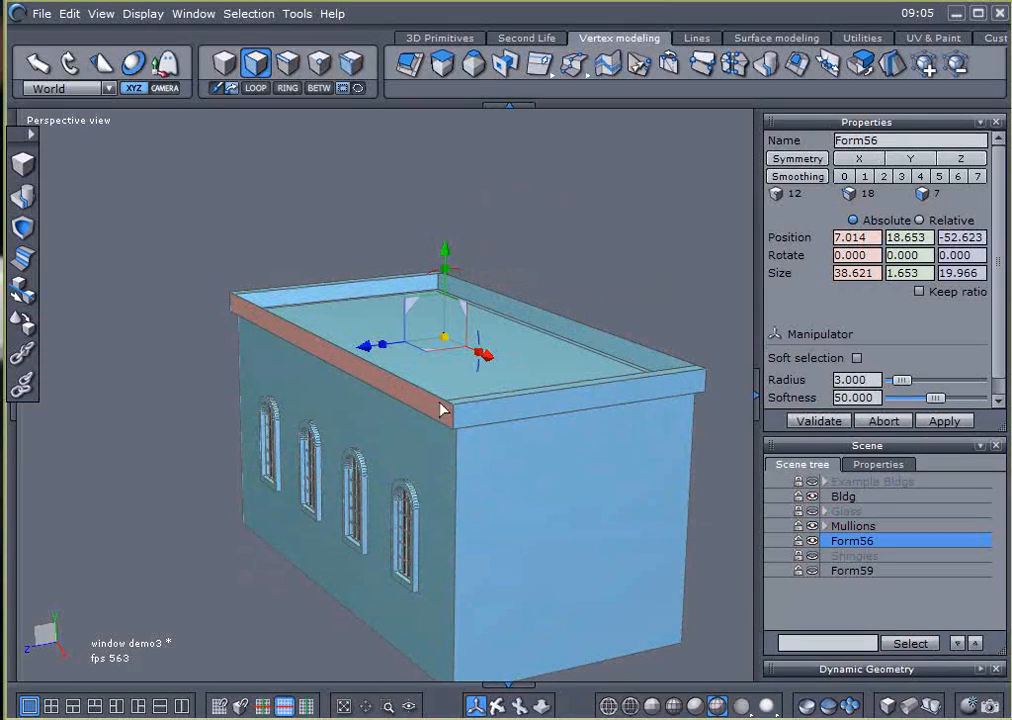
middle_drag(693, 380, 316, 470)
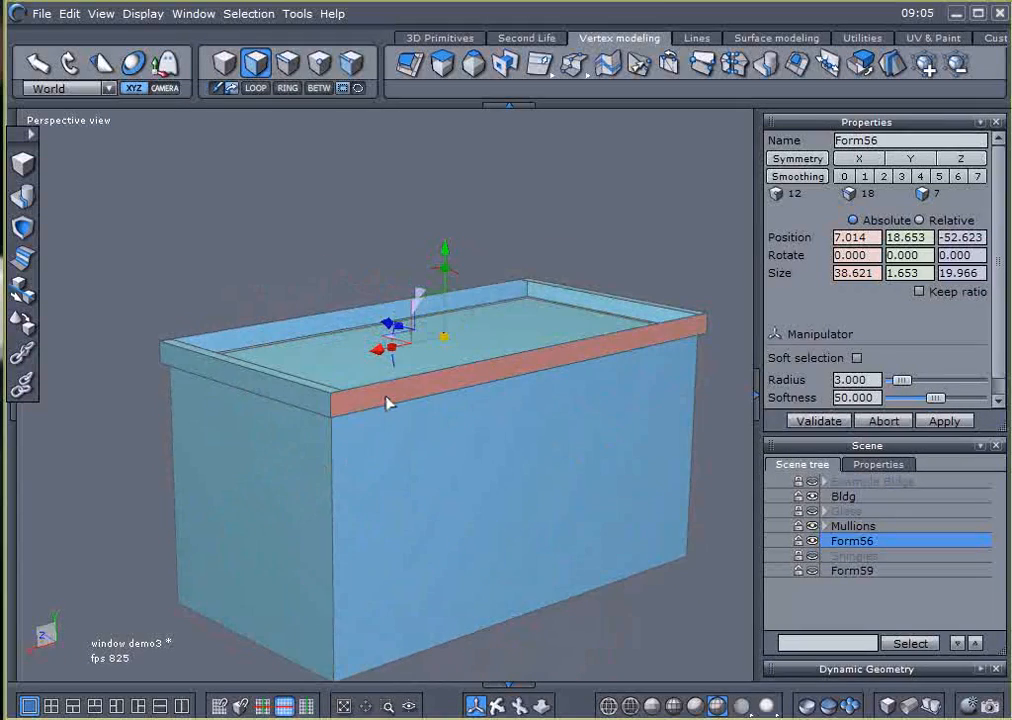
Step: Rename the roof's rim base as Wood and lock it
middle_drag(388, 398, 368, 495)
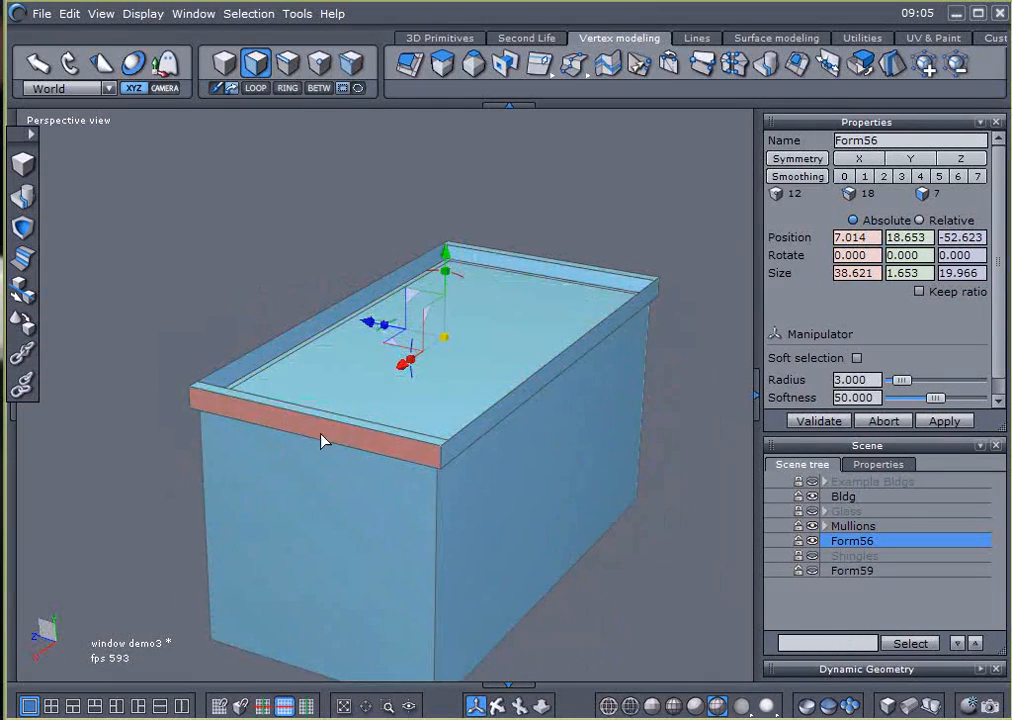
click(224, 410)
middle_drag(226, 411, 479, 461)
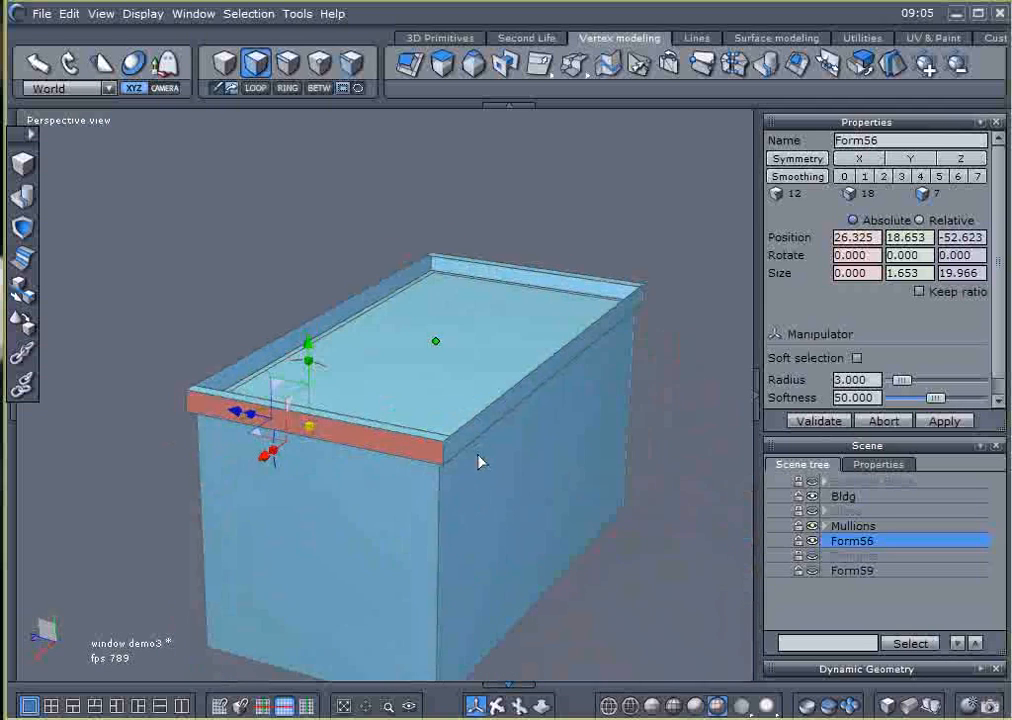
click(885, 140)
text(Wood)
key(Return)
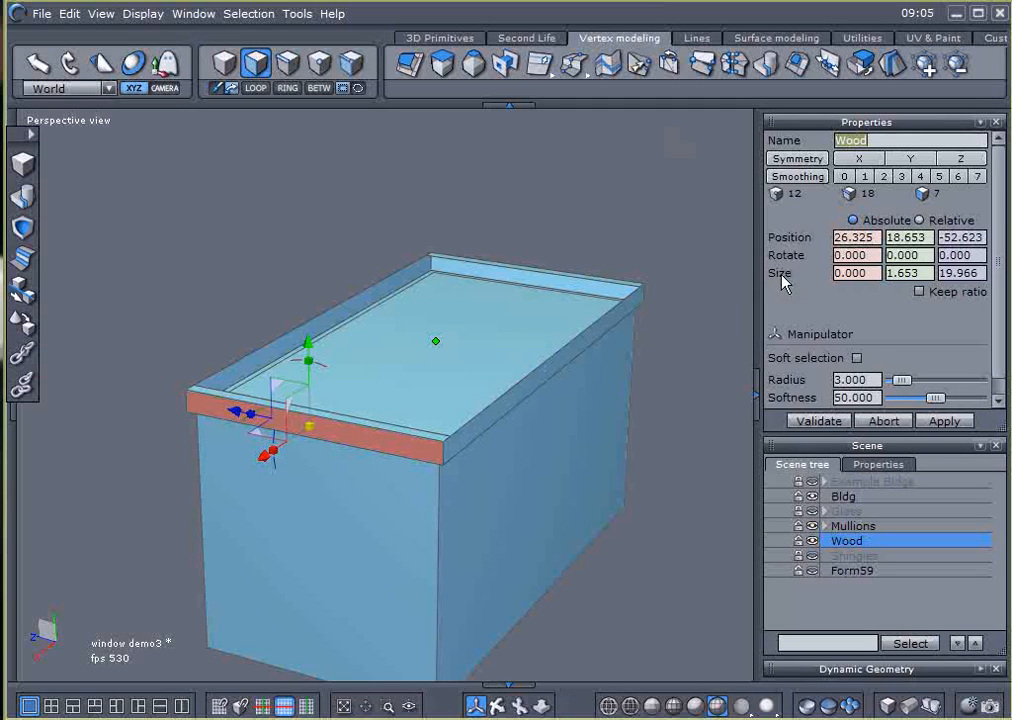
click(797, 541)
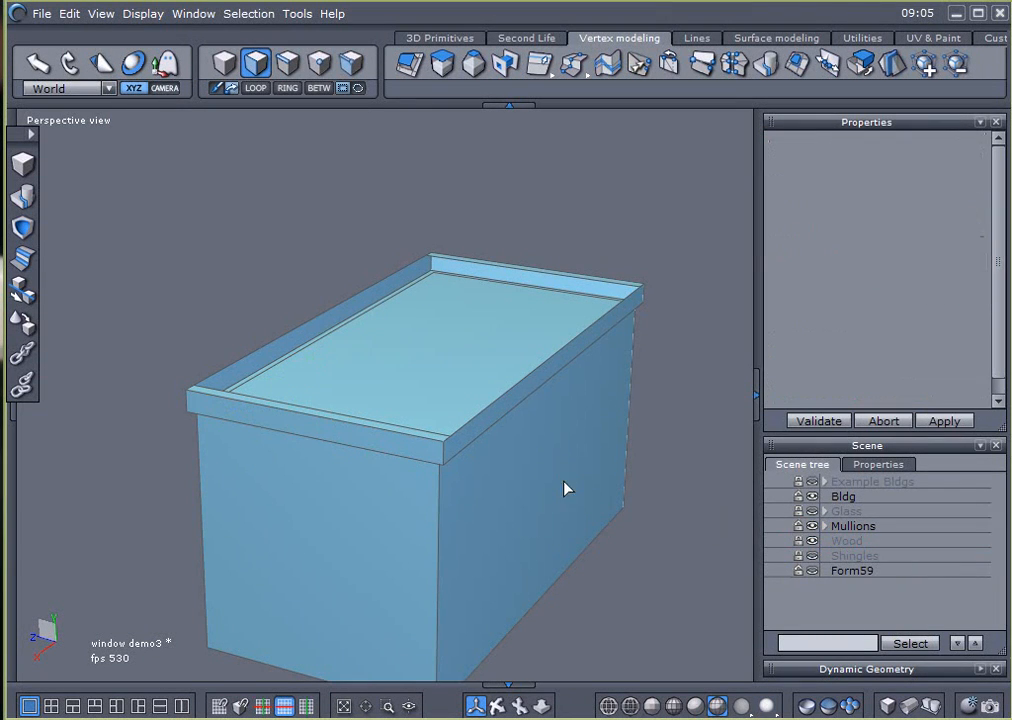
Step: Show the two hidden gable triangles again and select them as an object
click(815, 571)
click(828, 574)
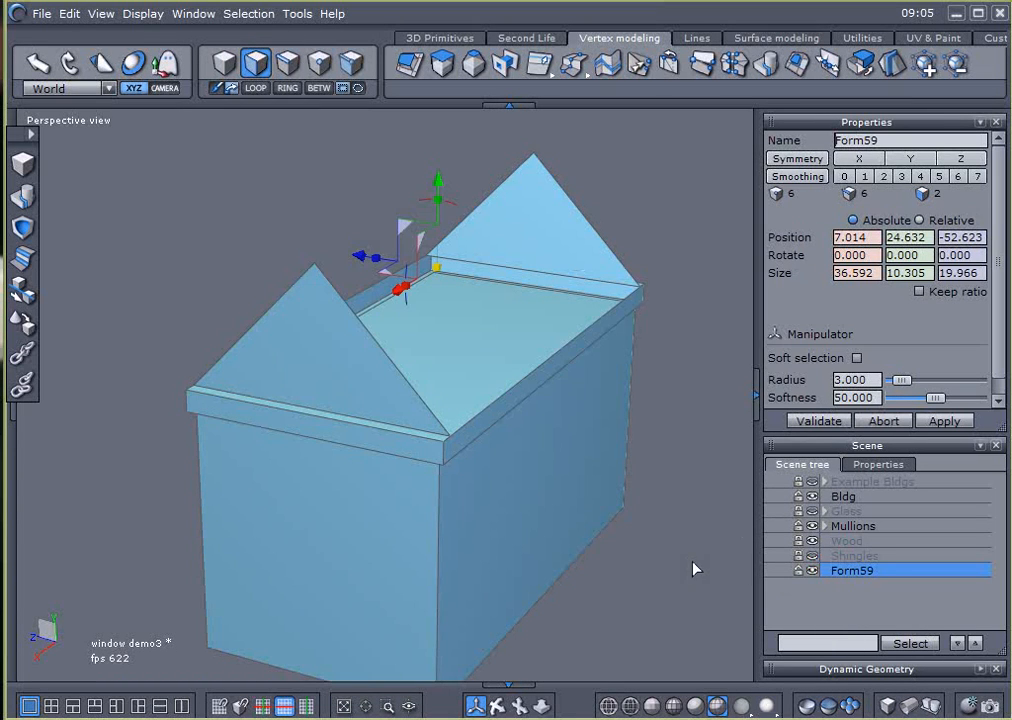
right_drag(697, 569, 567, 535)
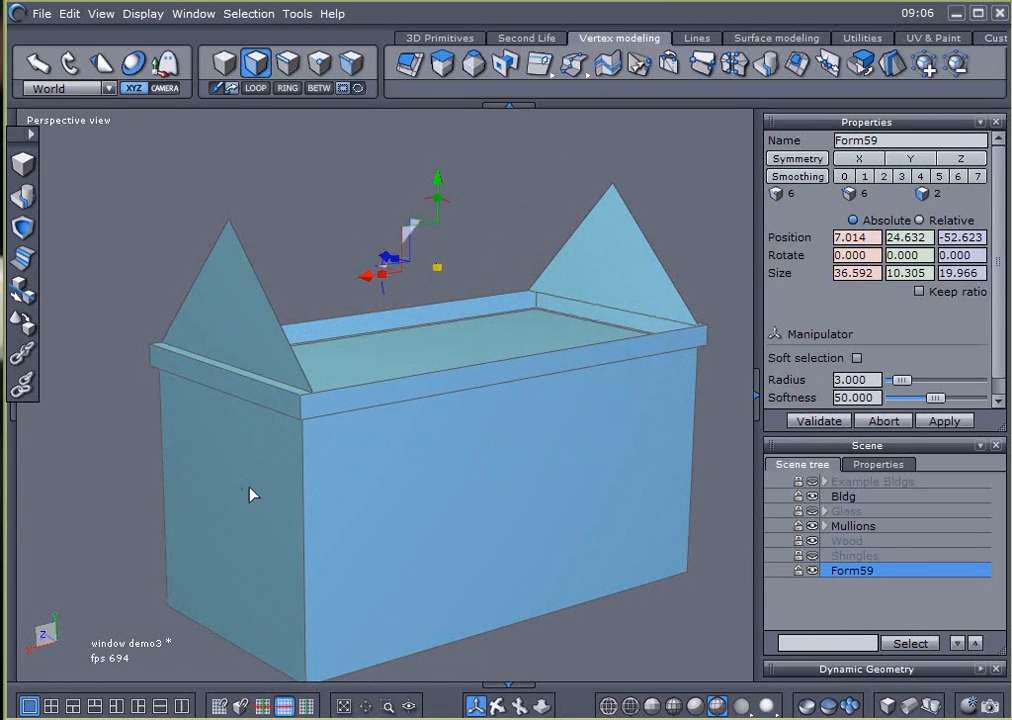
Step: Examine the Bldg object's long and end wall faces beneath the gable triangles, highlighting them for comparison
click(836, 496)
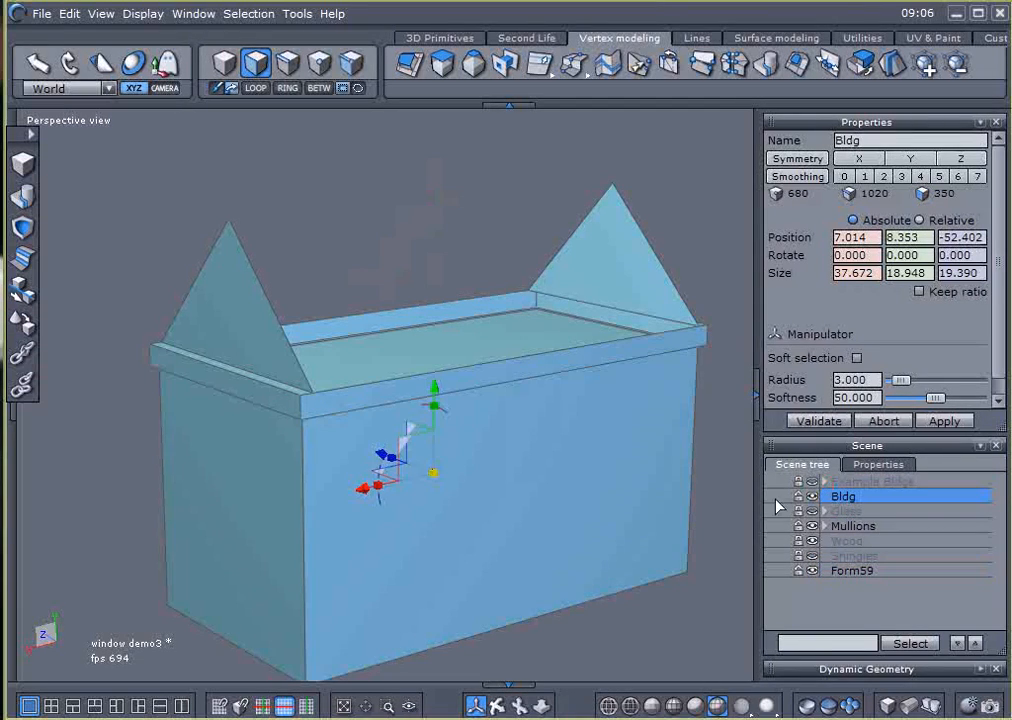
middle_drag(304, 527, 295, 496)
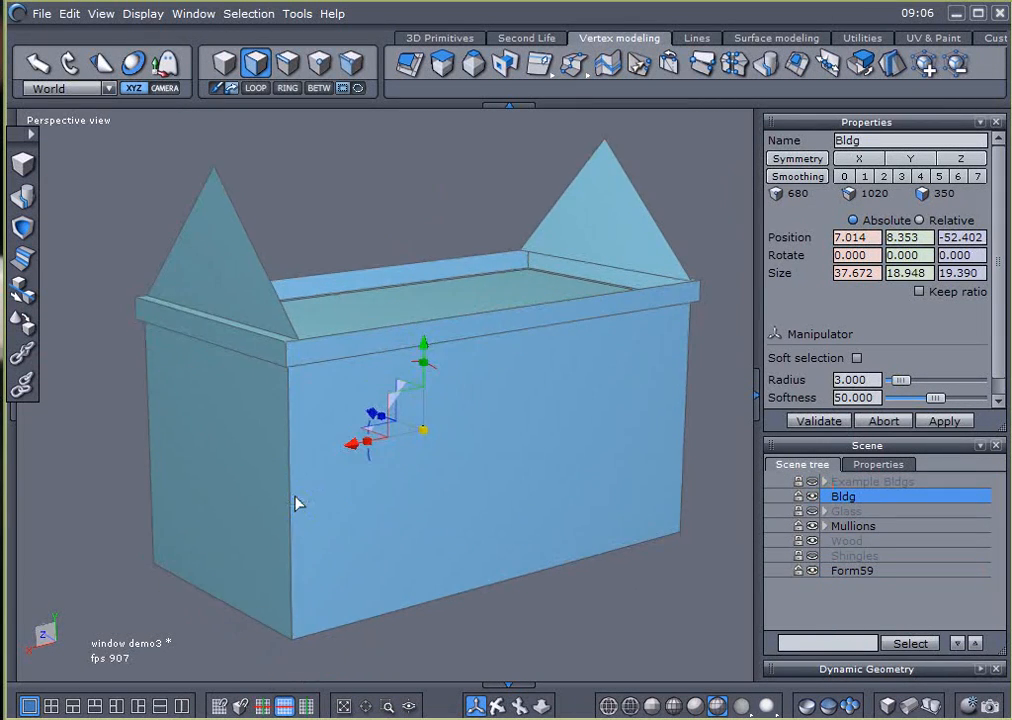
right_drag(296, 495, 313, 488)
middle_drag(313, 488, 315, 493)
right_drag(315, 500, 323, 501)
click(361, 501)
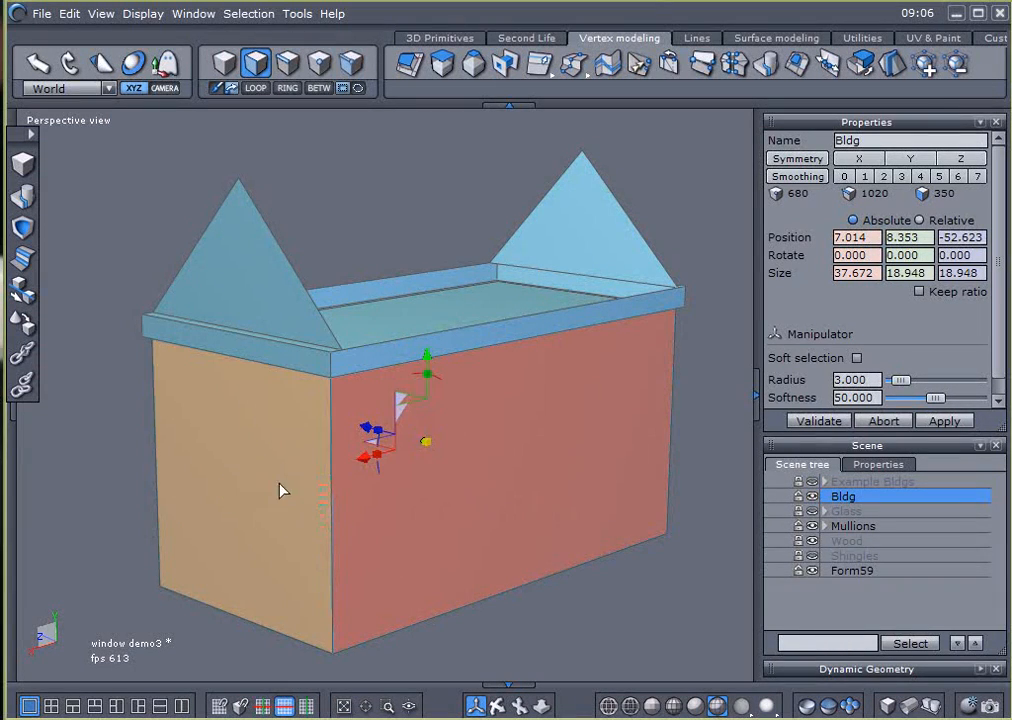
click(304, 425)
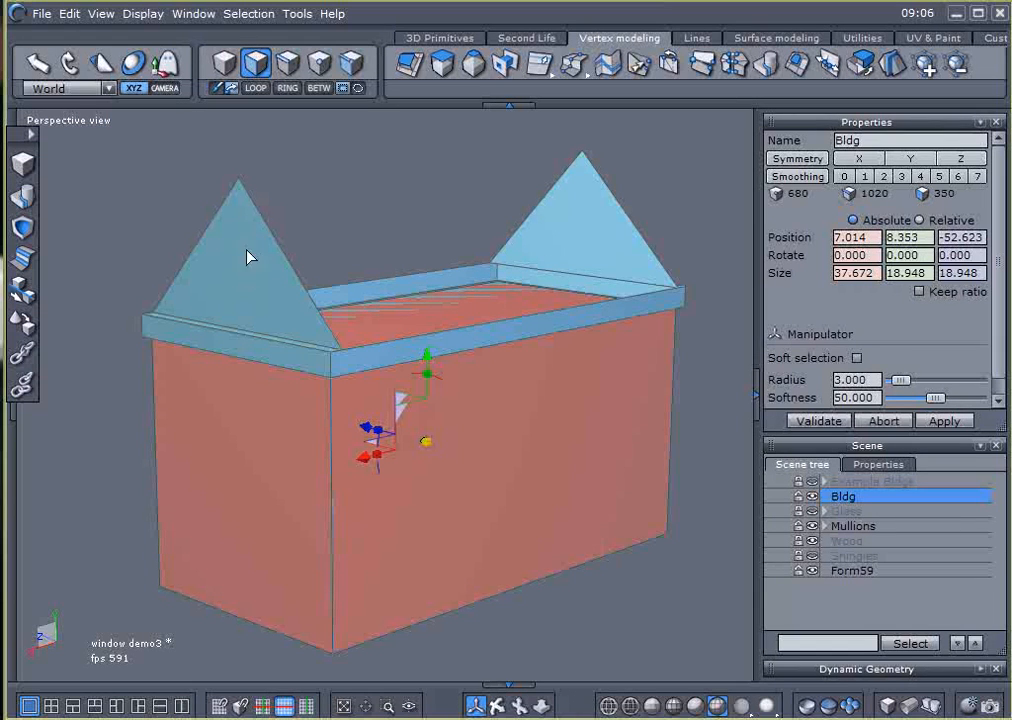
Step: Combine the gable triangles and the building into a single object and name it Bldg
click(836, 571)
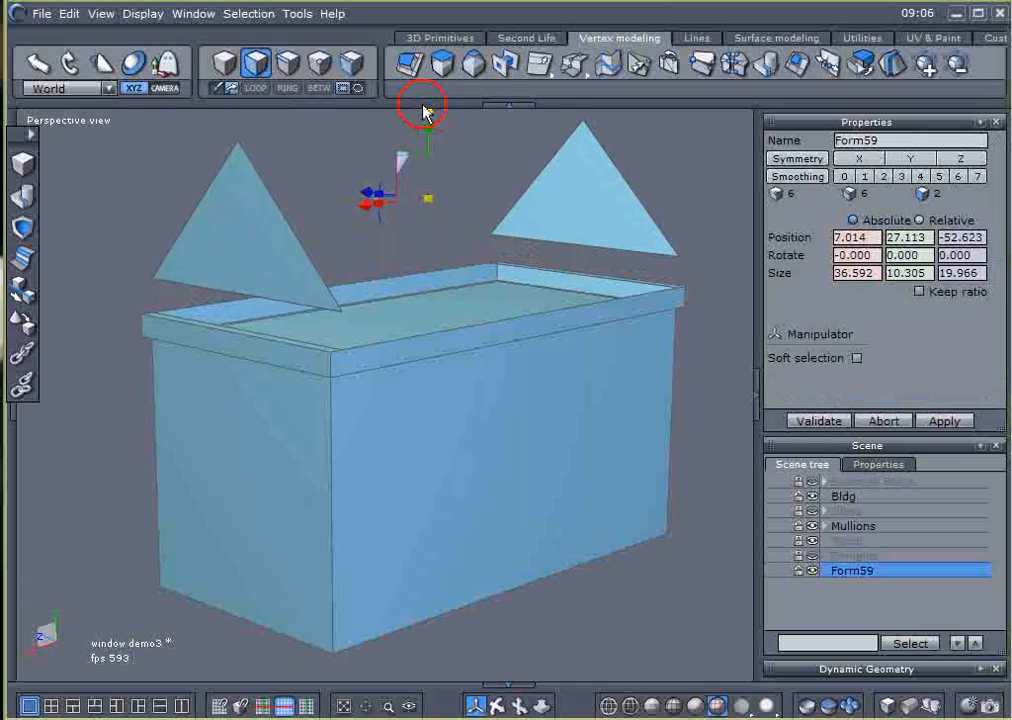
drag(423, 113, 470, 175)
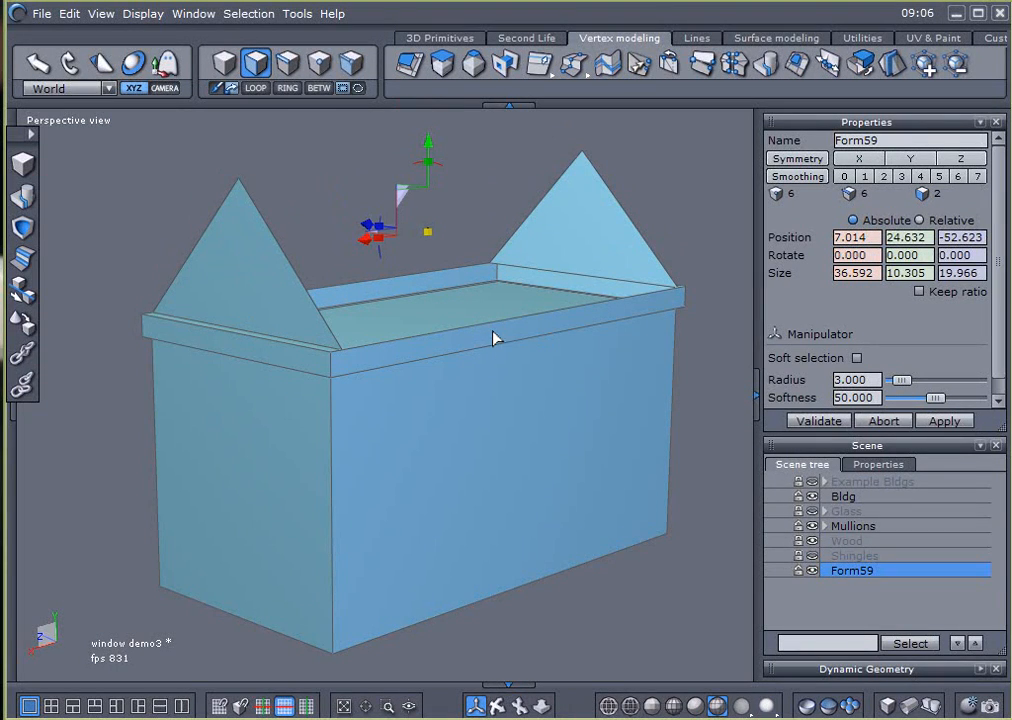
ctrl+click(838, 497)
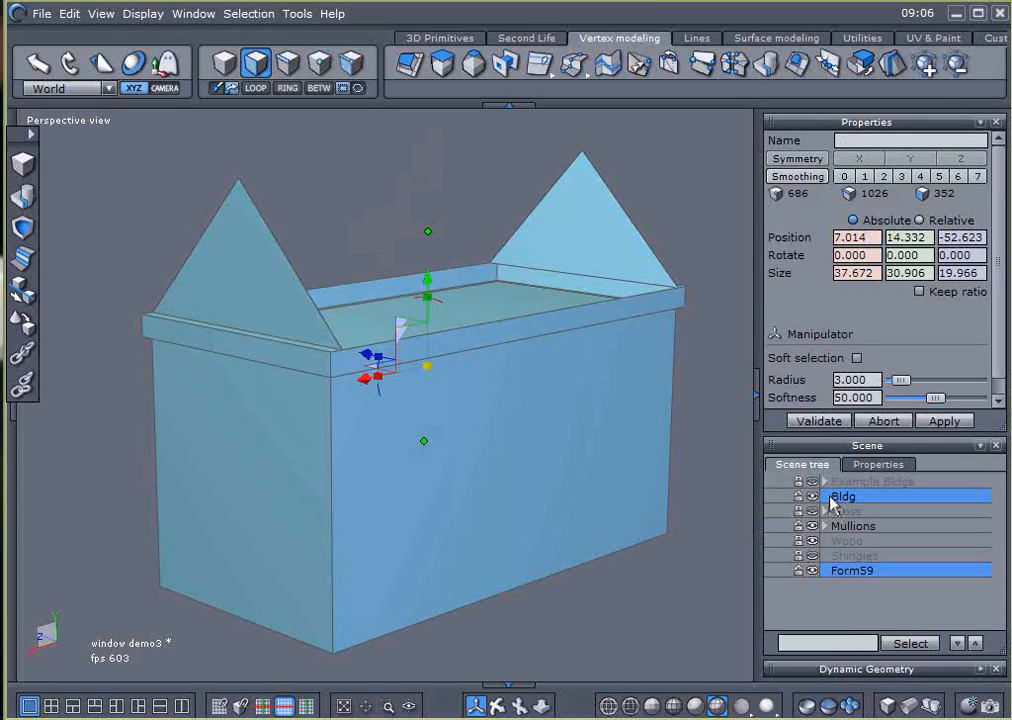
click(23, 196)
drag(896, 140, 732, 146)
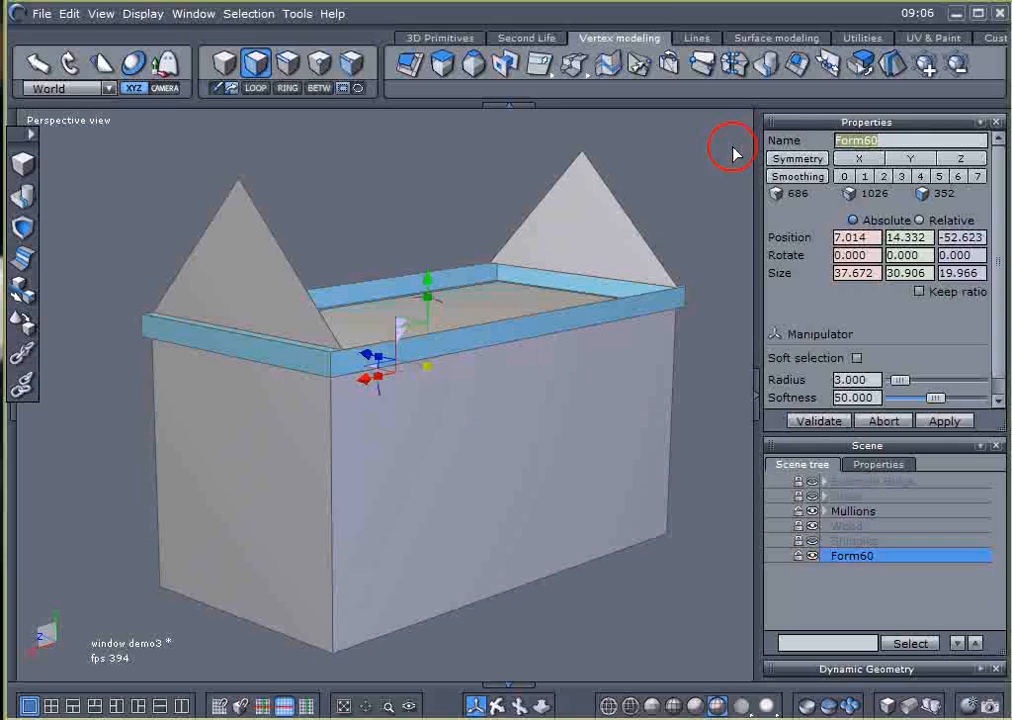
text(Bldg)
key(Return)
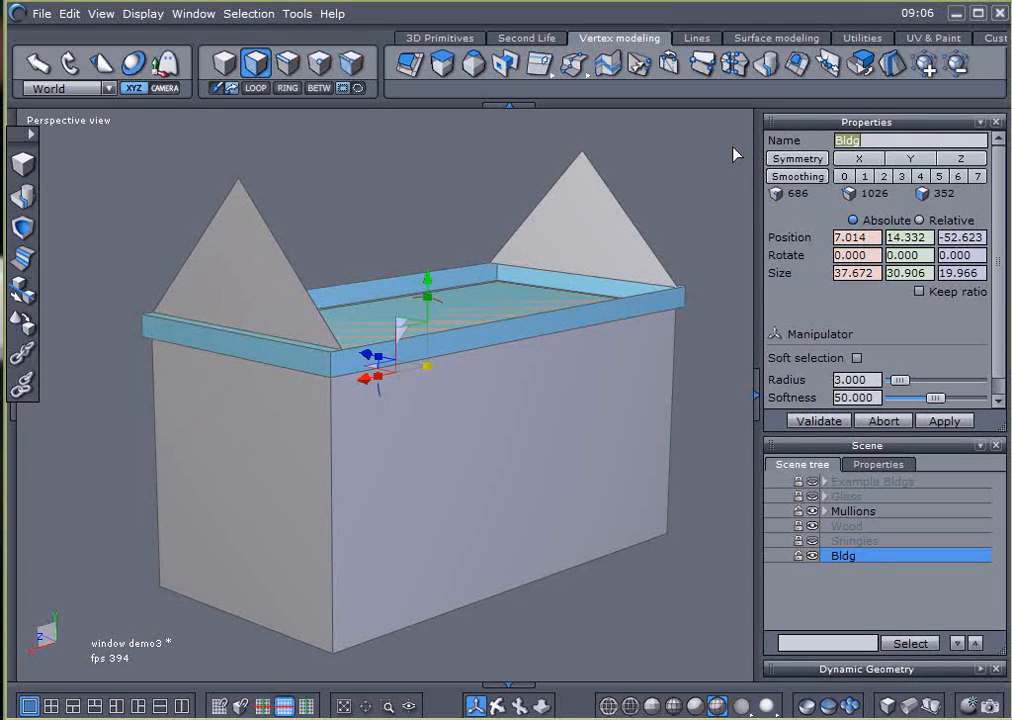
Step: Create a new material named Brick with a dark red color for the combined building
click(13, 411)
click(193, 459)
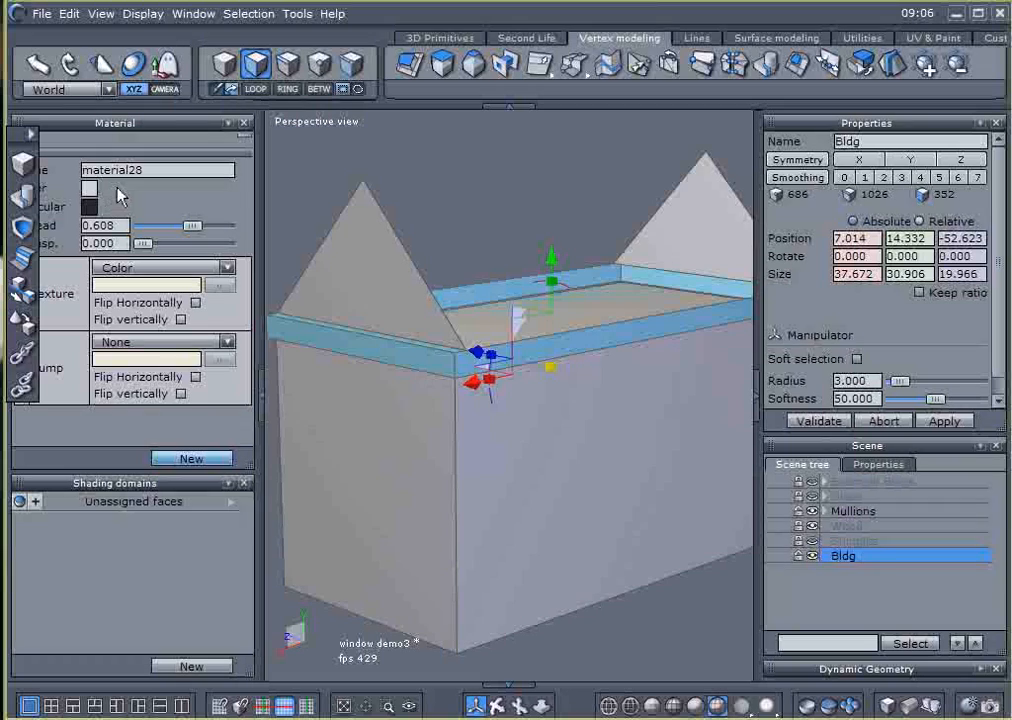
drag(148, 171, 14, 171)
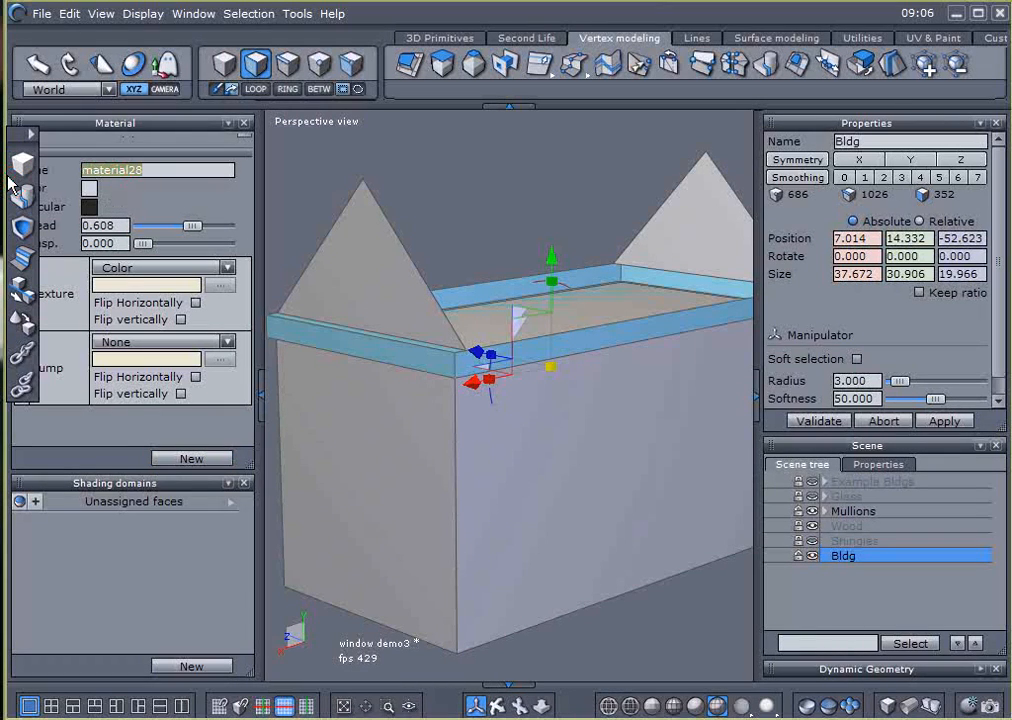
text(Brick)
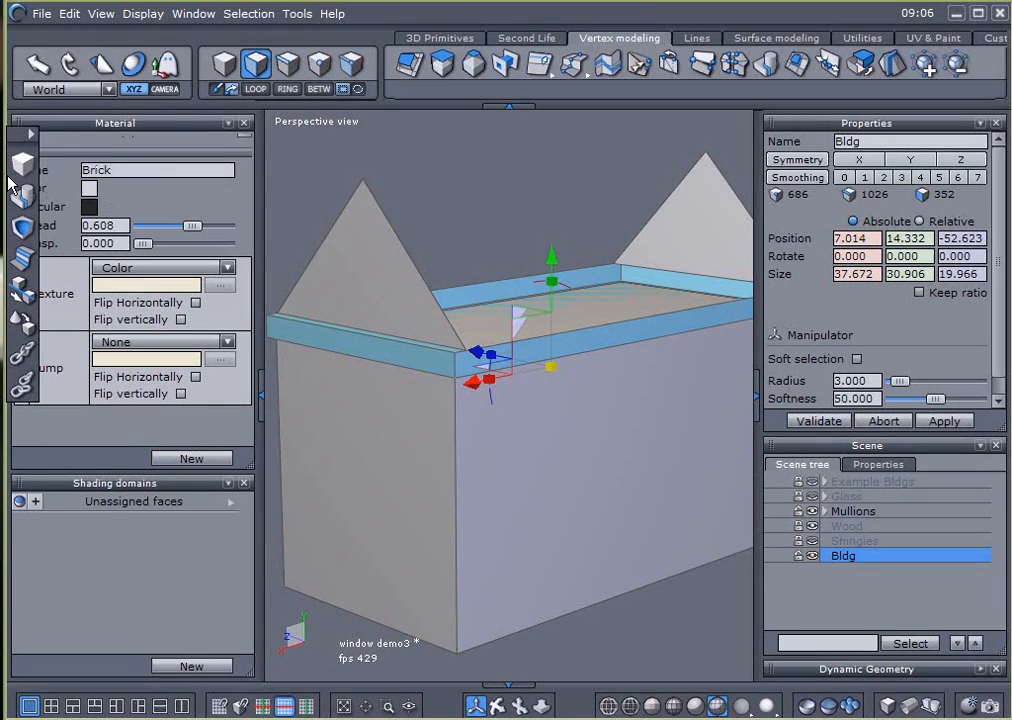
click(89, 188)
click(271, 277)
drag(312, 231, 307, 334)
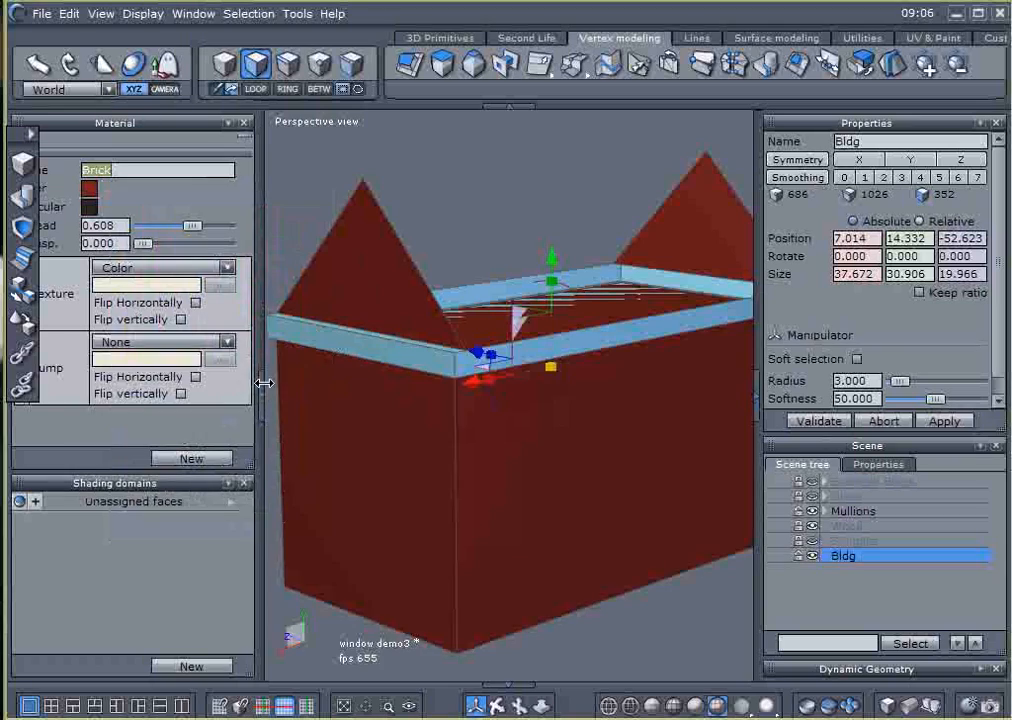
click(261, 397)
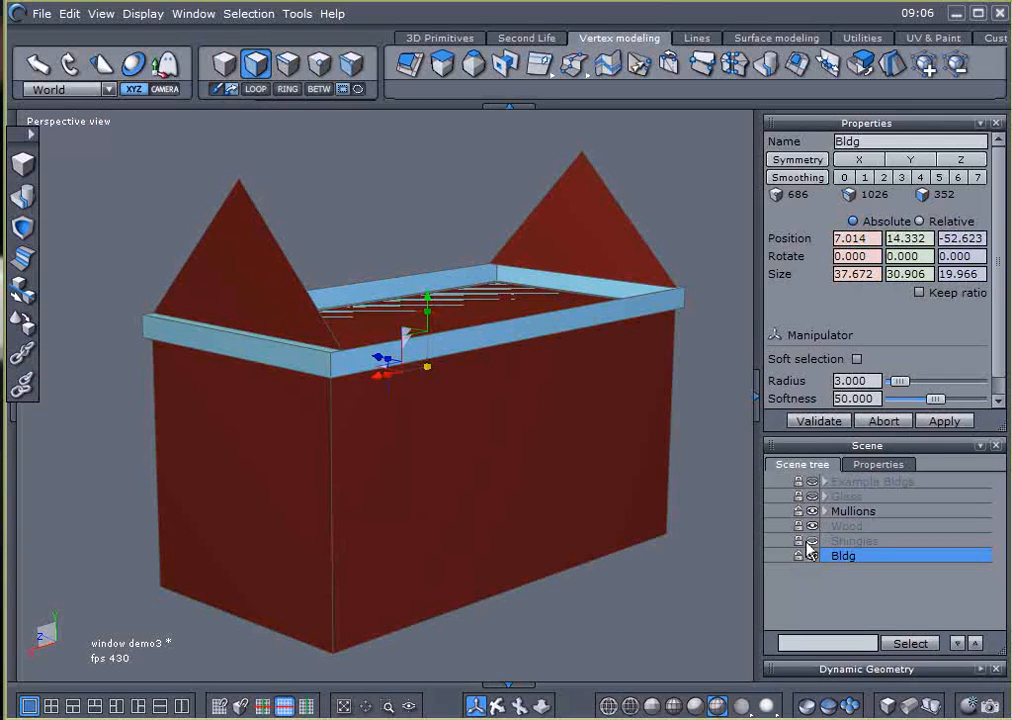
Step: Show the hidden Shingles roof again, unlock it and select it
click(811, 540)
click(828, 547)
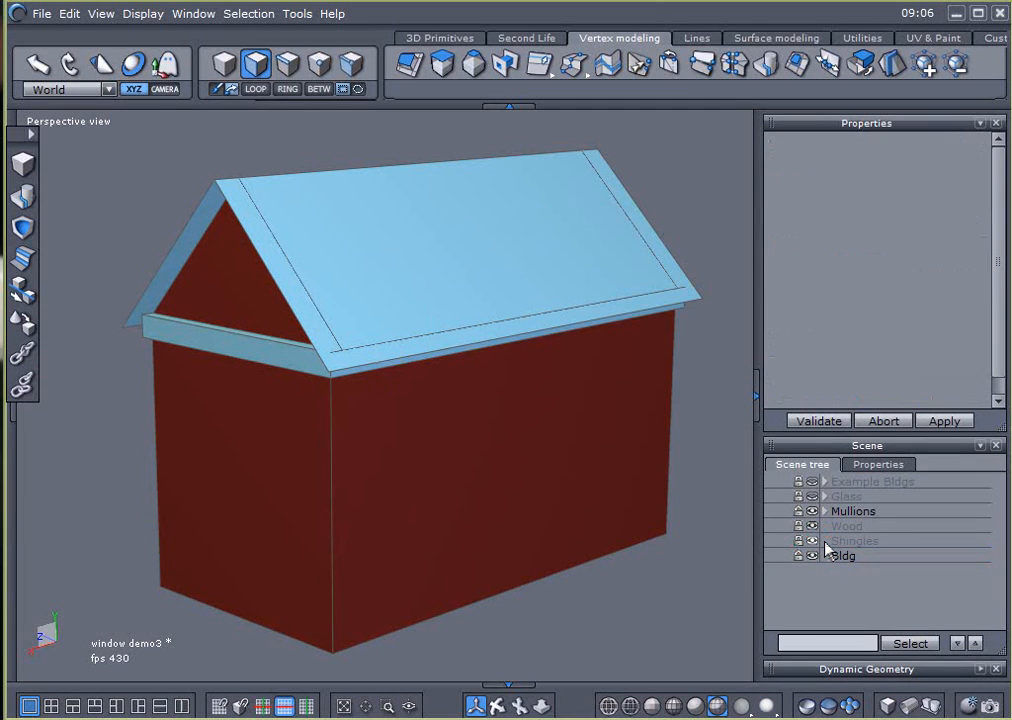
right_drag(579, 548, 555, 543)
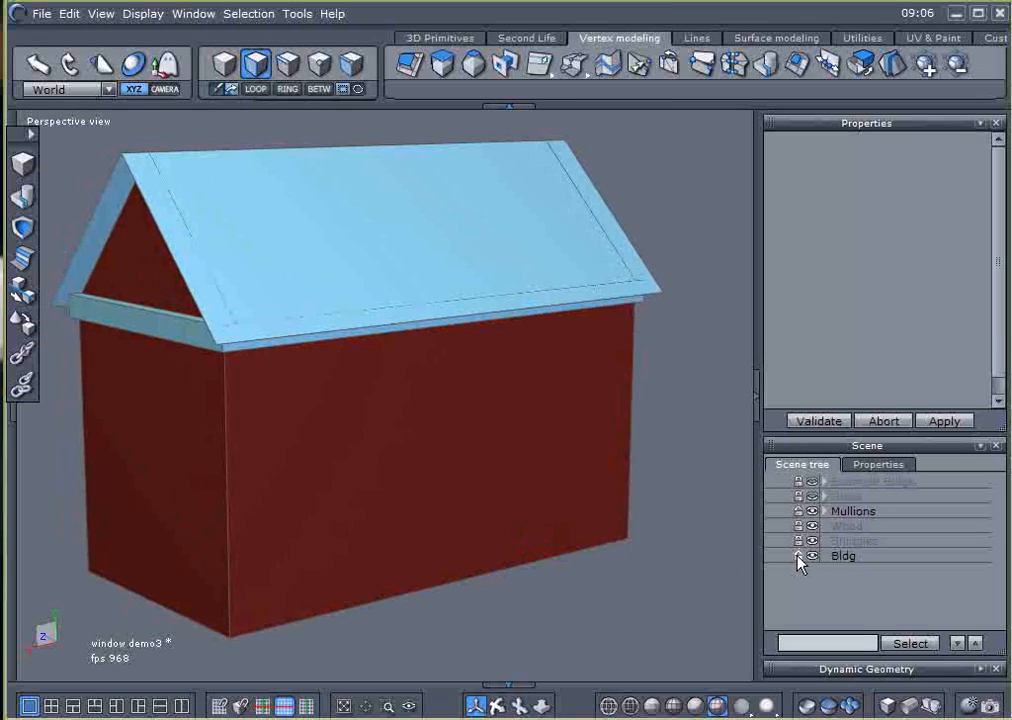
click(822, 541)
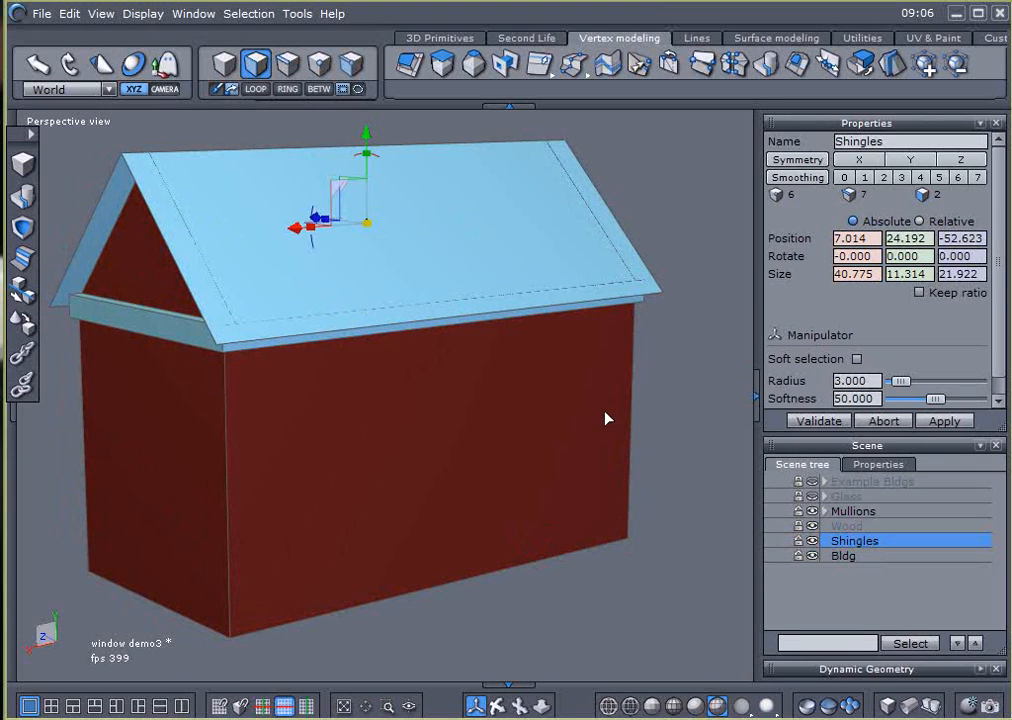
right_drag(605, 418, 644, 441)
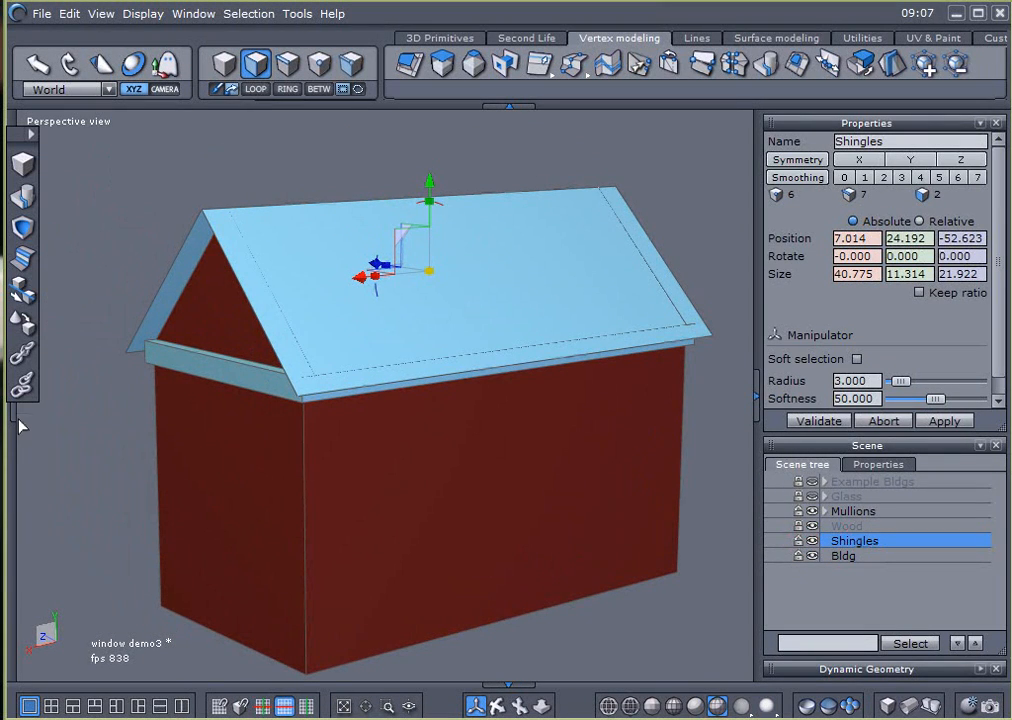
Step: Give the Shingles roof a new material with a black color
click(16, 412)
click(219, 458)
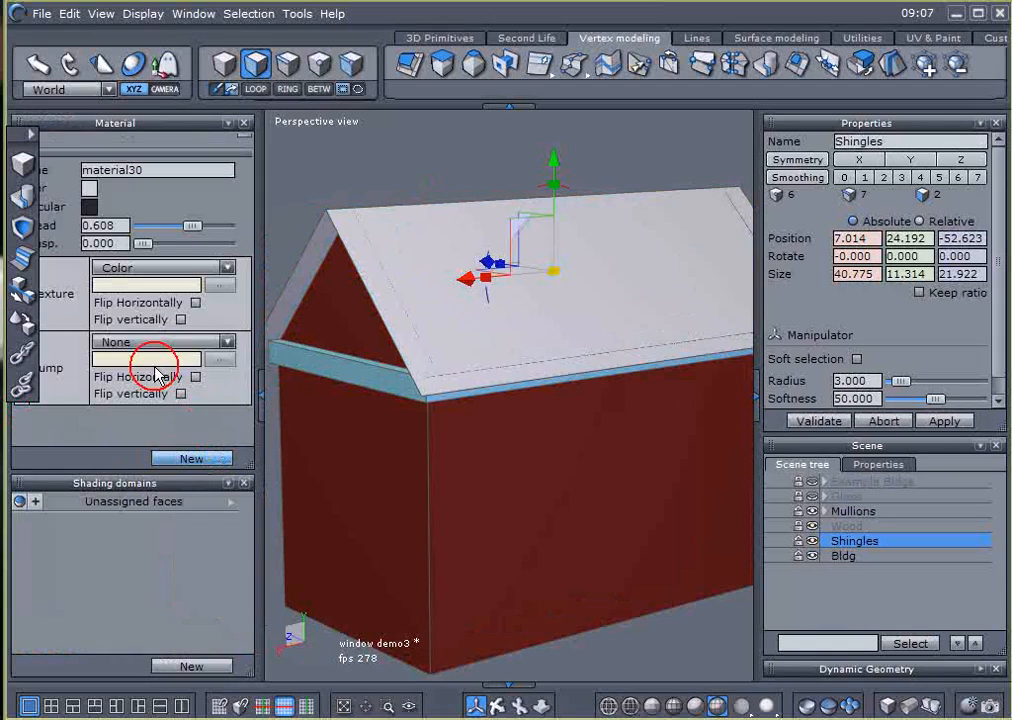
click(89, 188)
drag(298, 230, 314, 463)
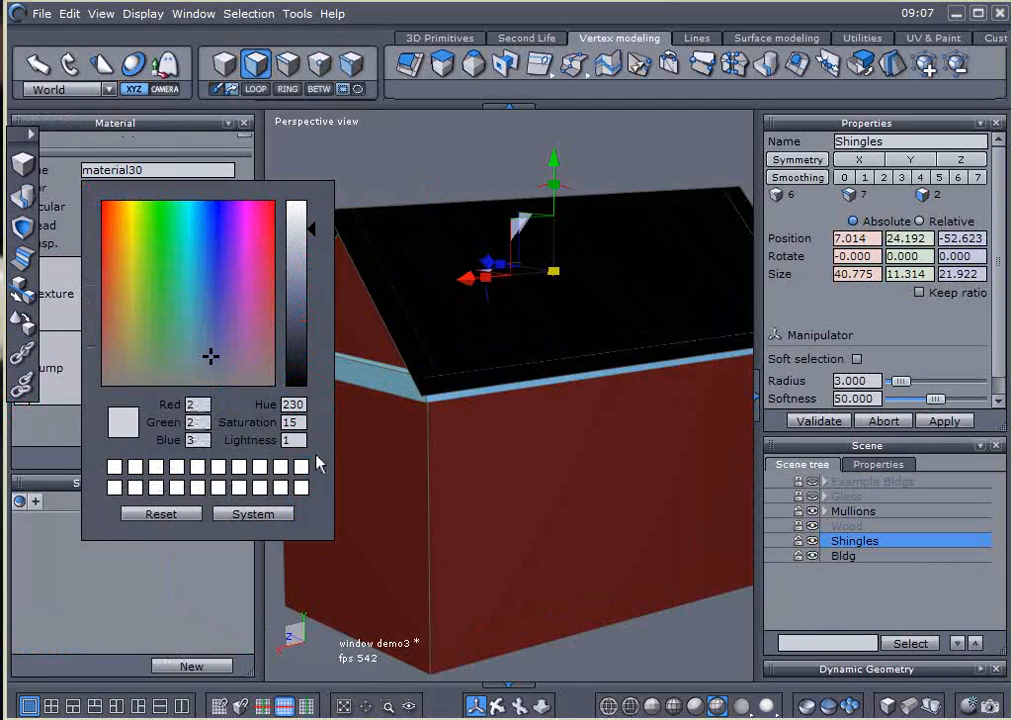
click(259, 398)
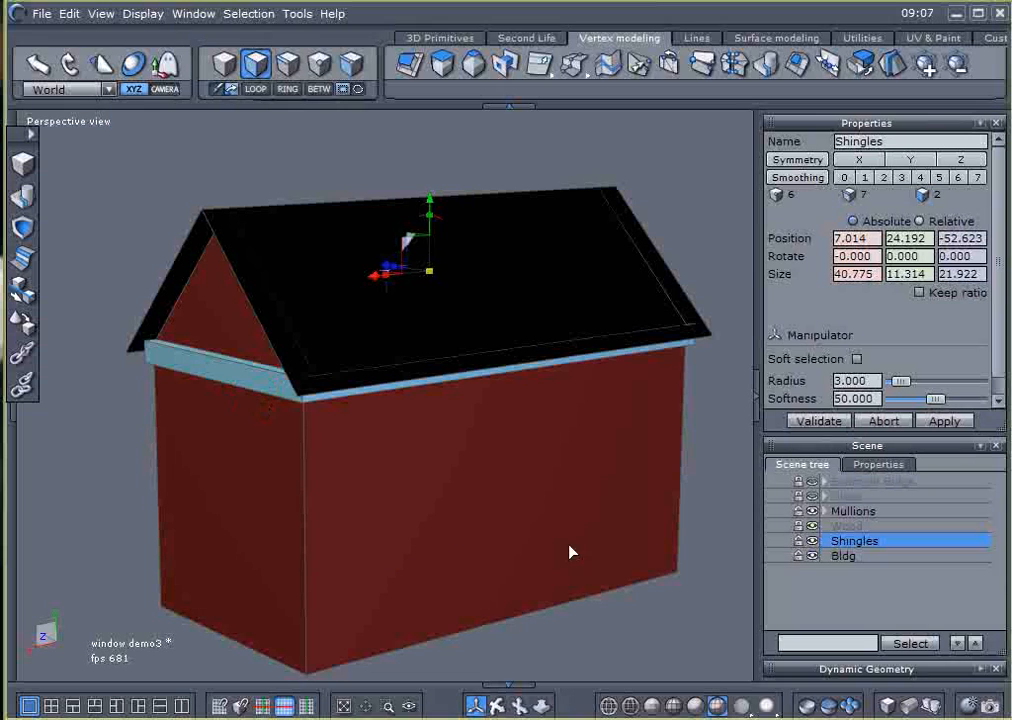
Step: Unlock the Wood rim and give it a new material in the default off-white color
click(806, 526)
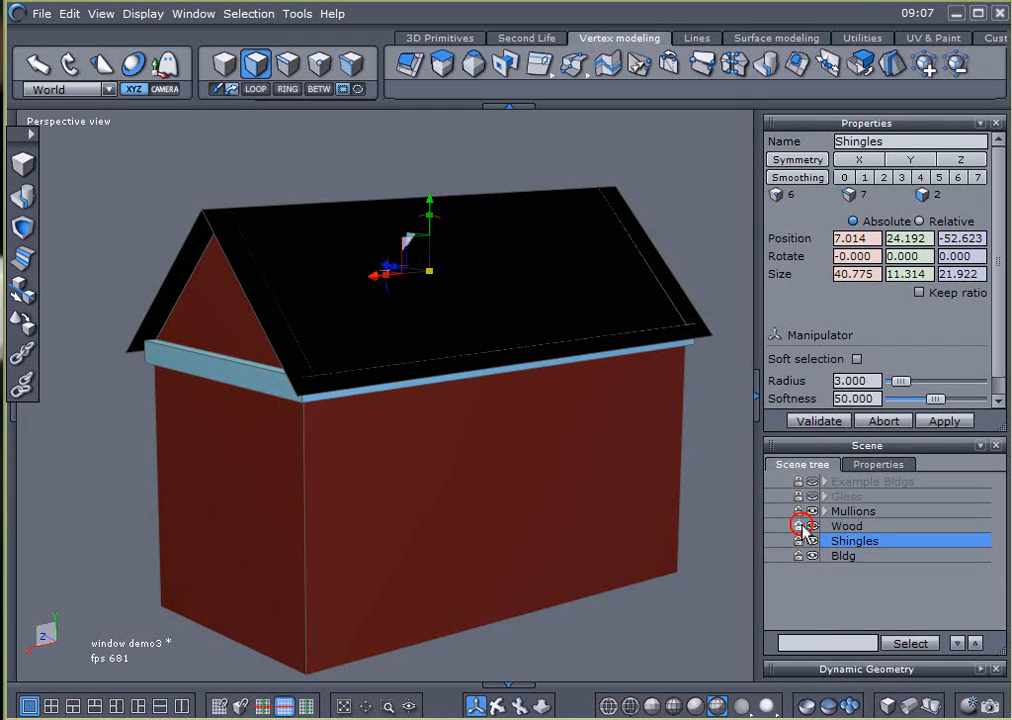
click(829, 530)
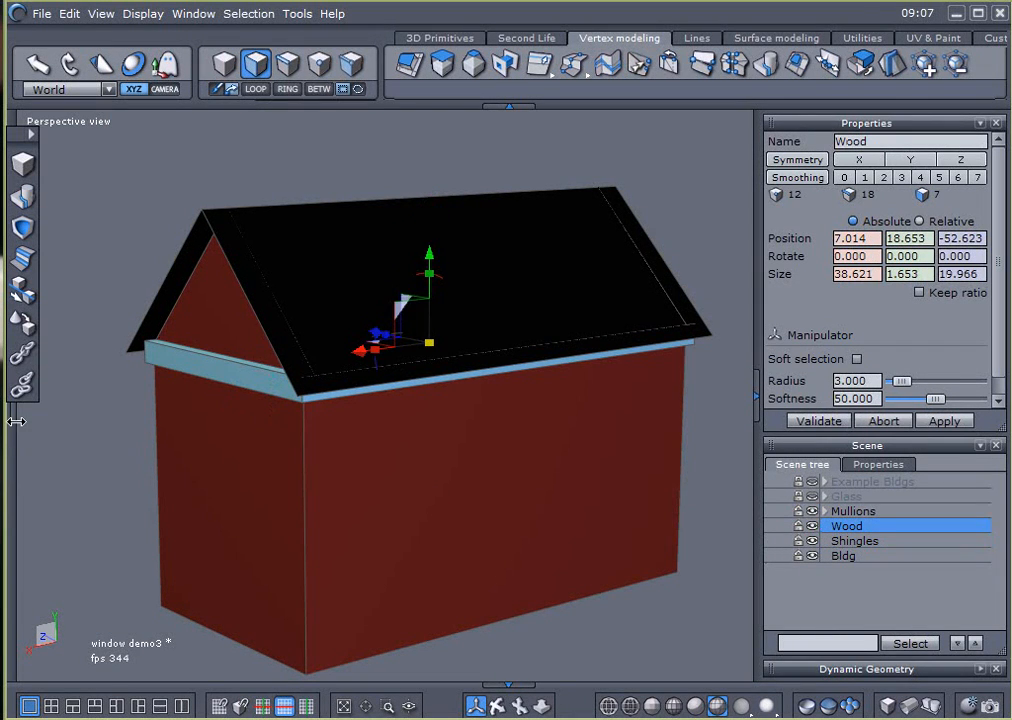
click(17, 421)
click(215, 458)
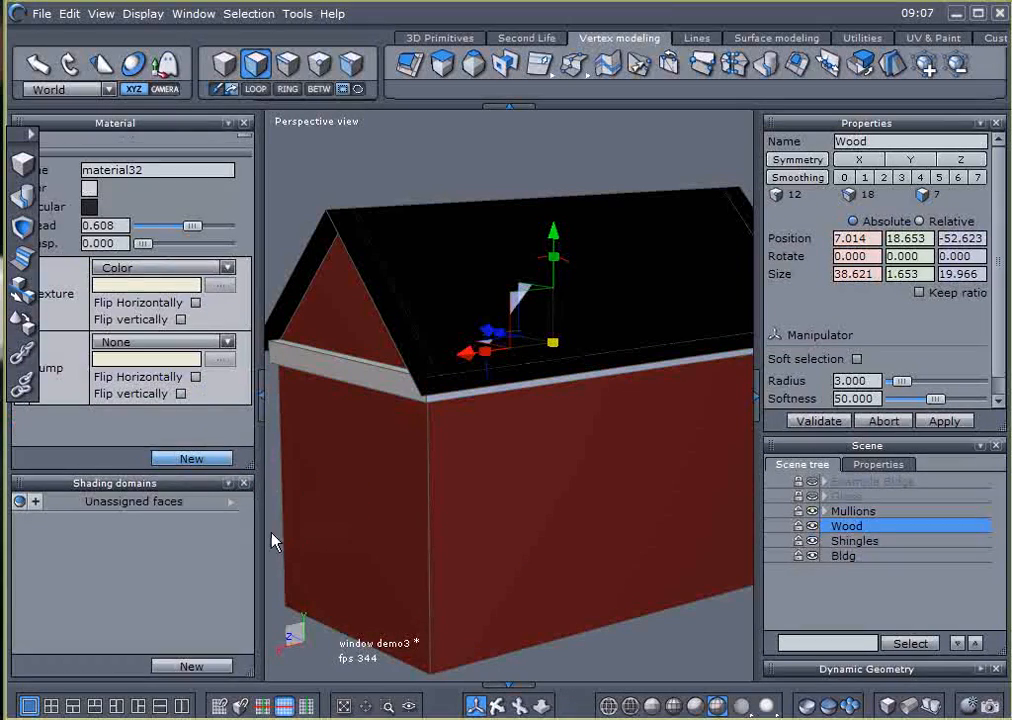
click(258, 401)
Step: Select the Bldg wall object of the building
mouse_move(226, 481)
mouse_down()
mouse_move(316, 526)
mouse_move(684, 517)
mouse_move(567, 507)
mouse_move(518, 482)
mouse_up()
scroll(402, 386, up, 4)
scroll(403, 387, down, 3)
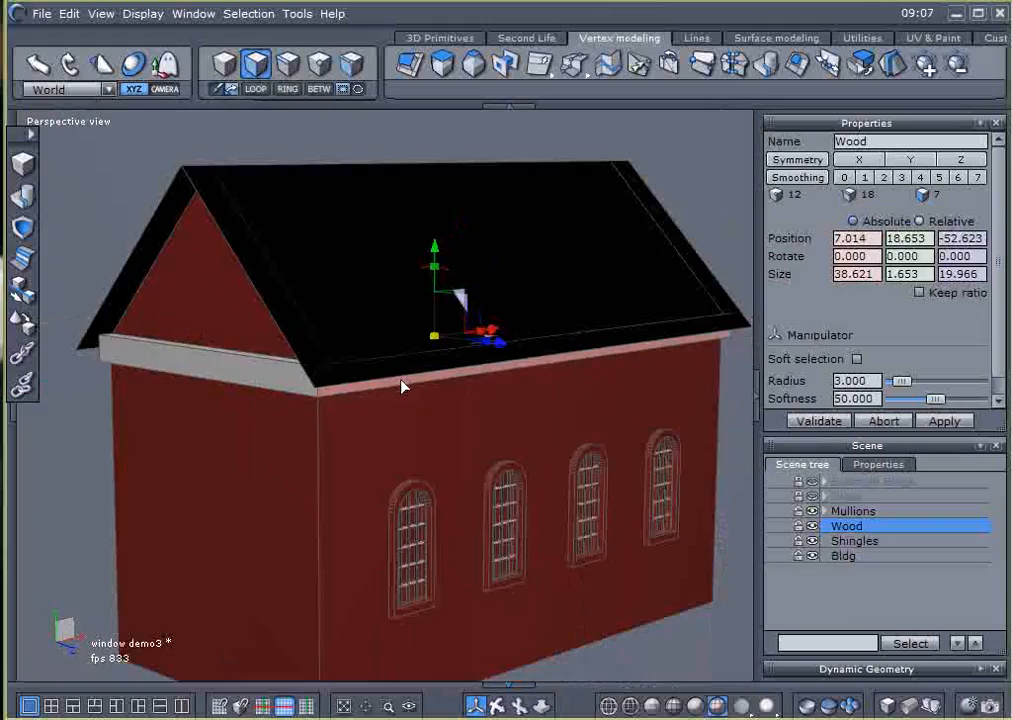
right_drag(430, 488, 419, 421)
drag(420, 418, 389, 454)
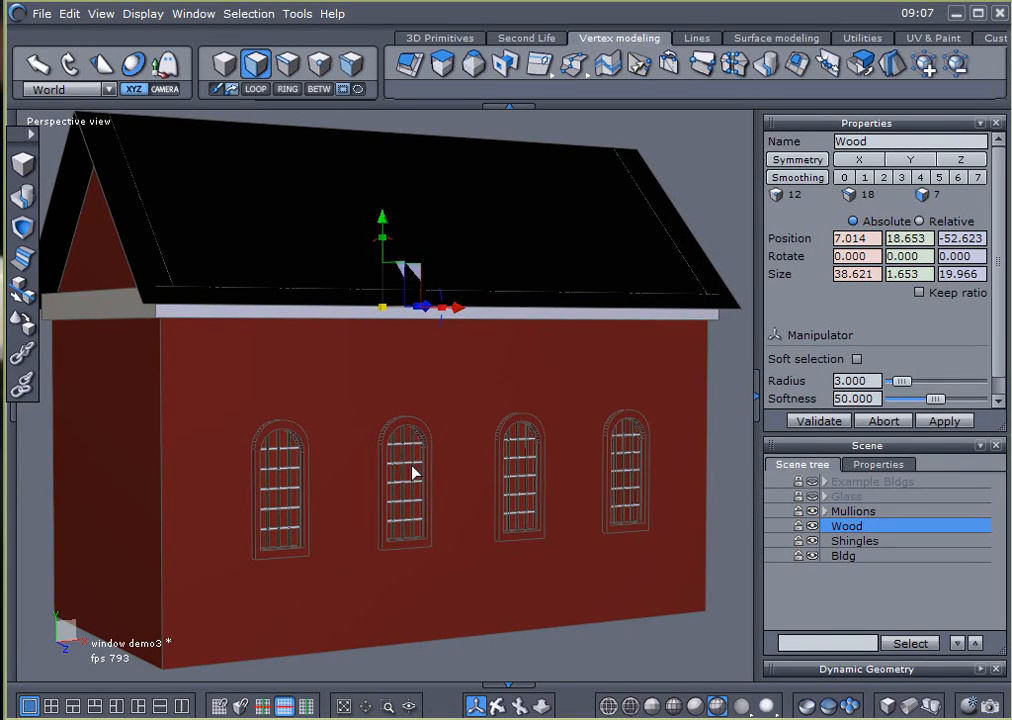
click(843, 556)
Step: Try to select the trim faces of single arched windows directly, adding the side faces to the front face
middle_drag(420, 450, 499, 540)
scroll(456, 413, up, 5)
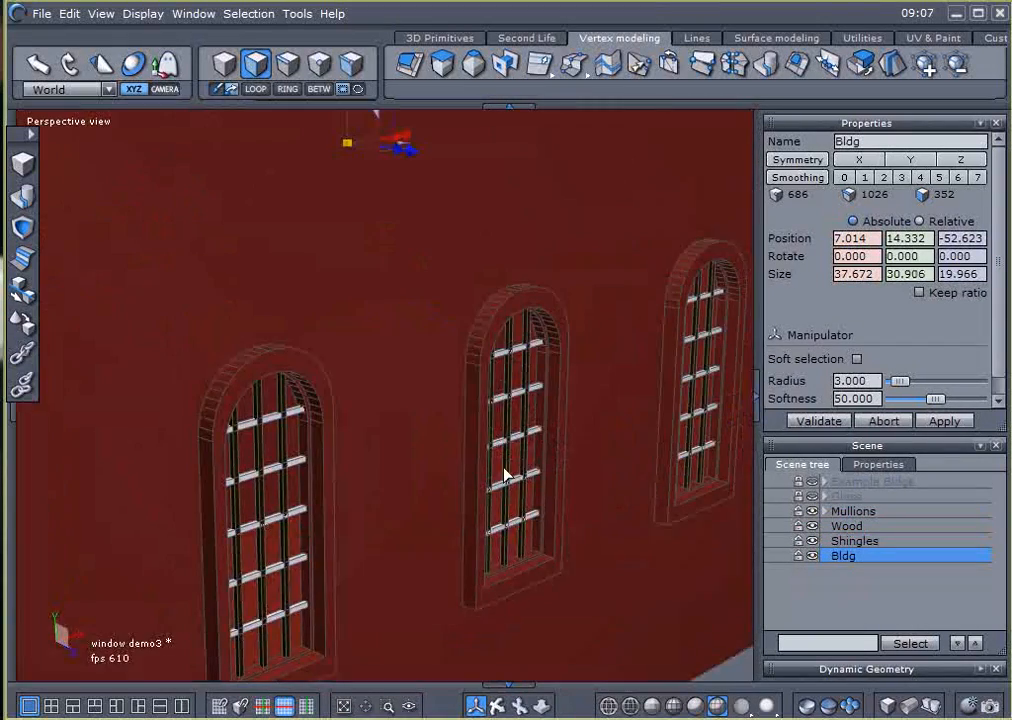
middle_drag(506, 474, 431, 461)
click(383, 288)
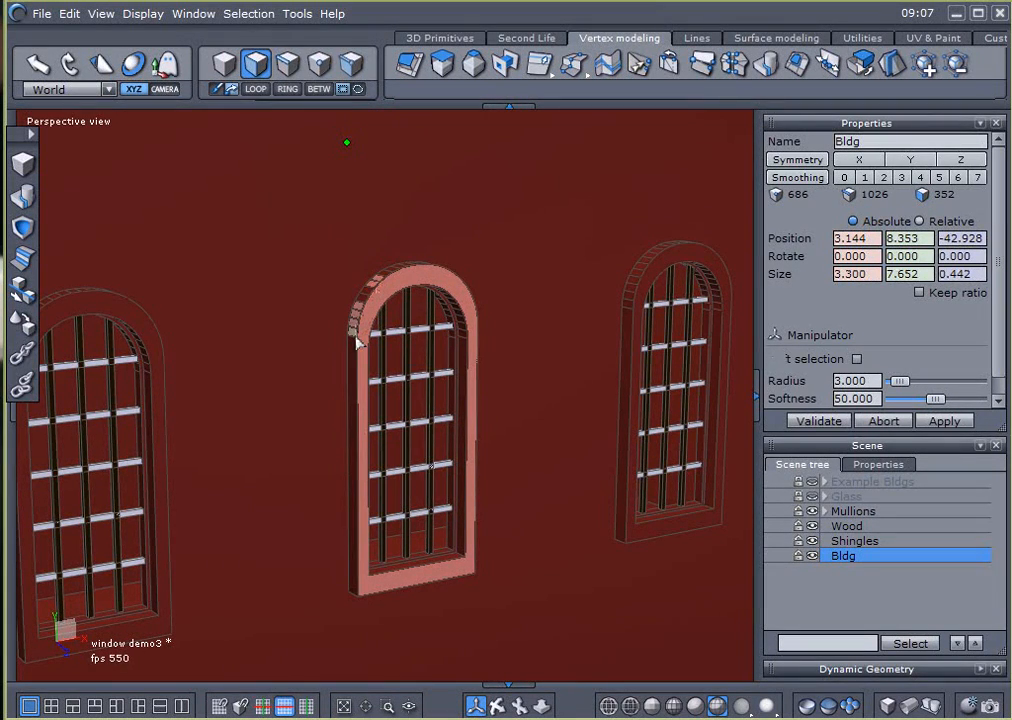
shift+click(340, 333)
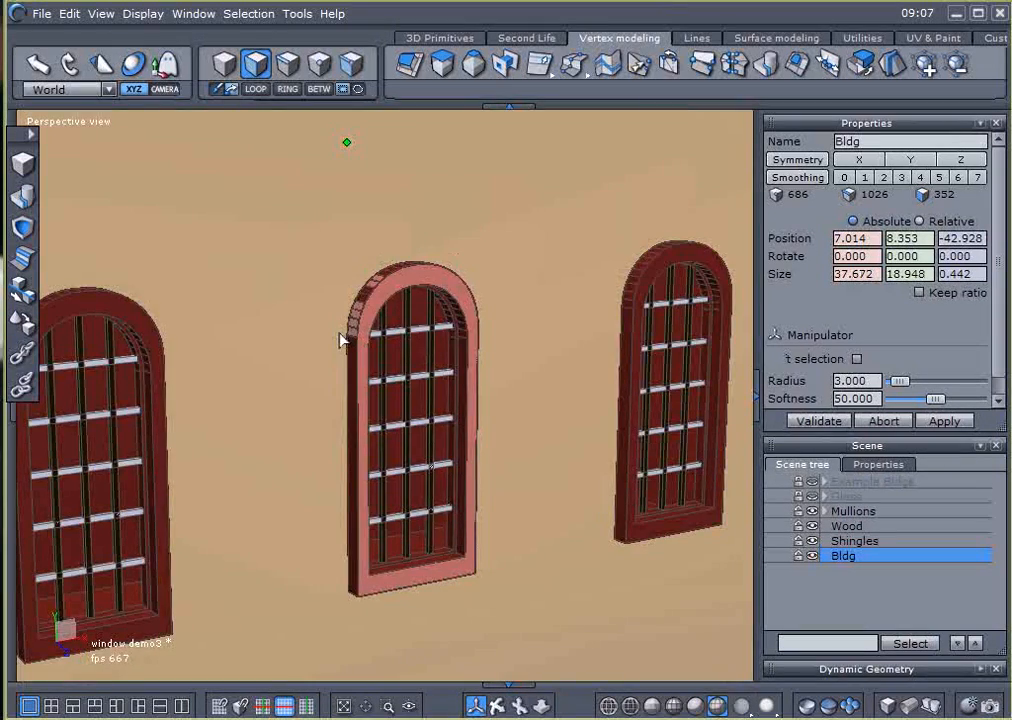
scroll(344, 348, down, 5)
mouse_move(457, 558)
middle_down()
mouse_move(471, 560)
mouse_move(470, 540)
middle_up()
click(488, 537)
scroll(410, 363, up, 5)
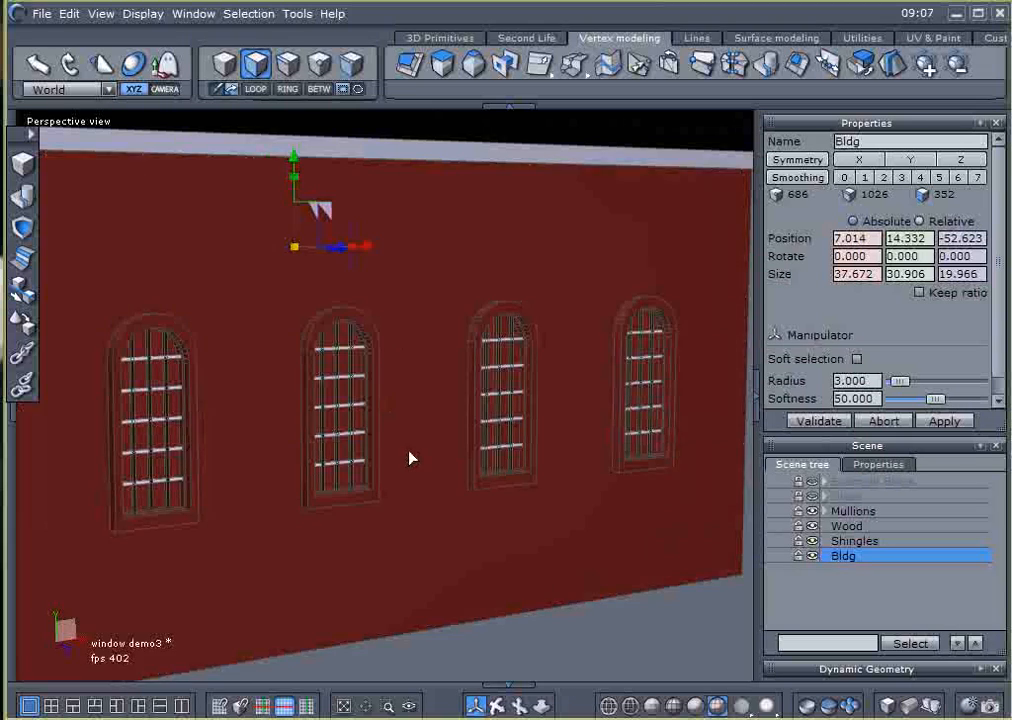
middle_drag(410, 458, 384, 476)
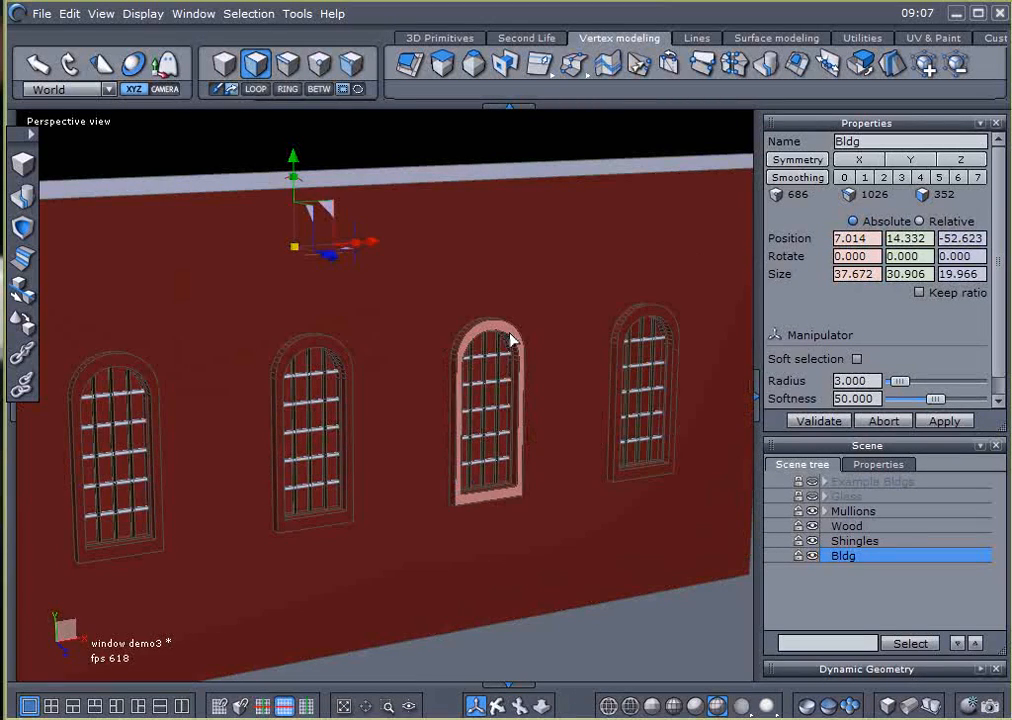
click(512, 342)
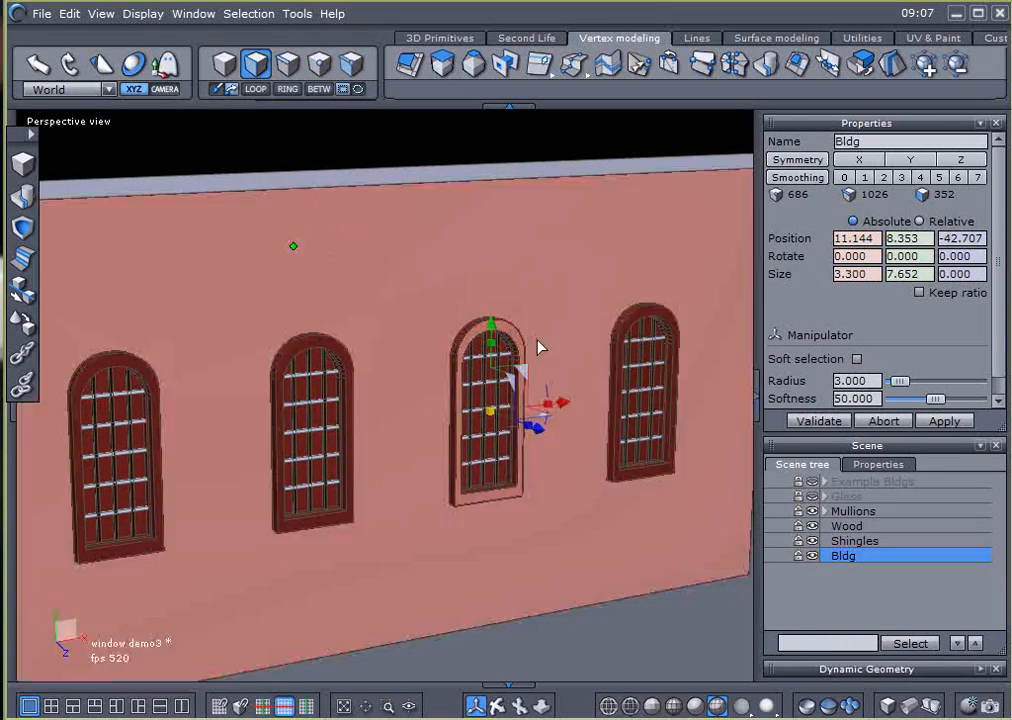
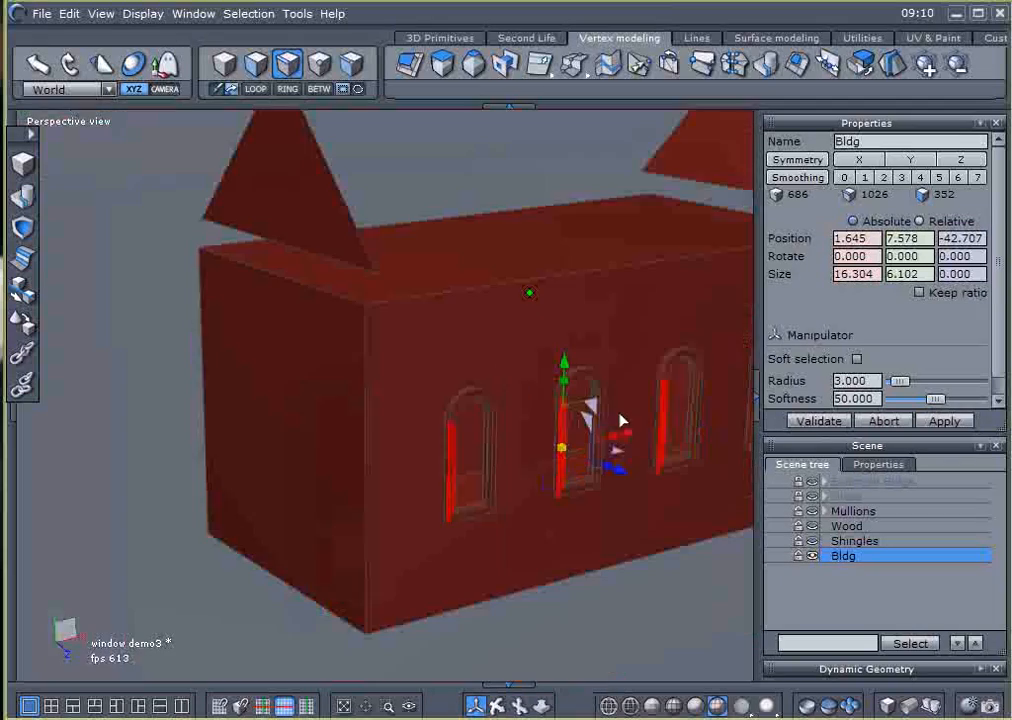
Step: Switch to face selection and try to collect the trim faces of the third and fourth windows one by one
middle_drag(614, 452, 447, 489)
scroll(447, 489, up, 5)
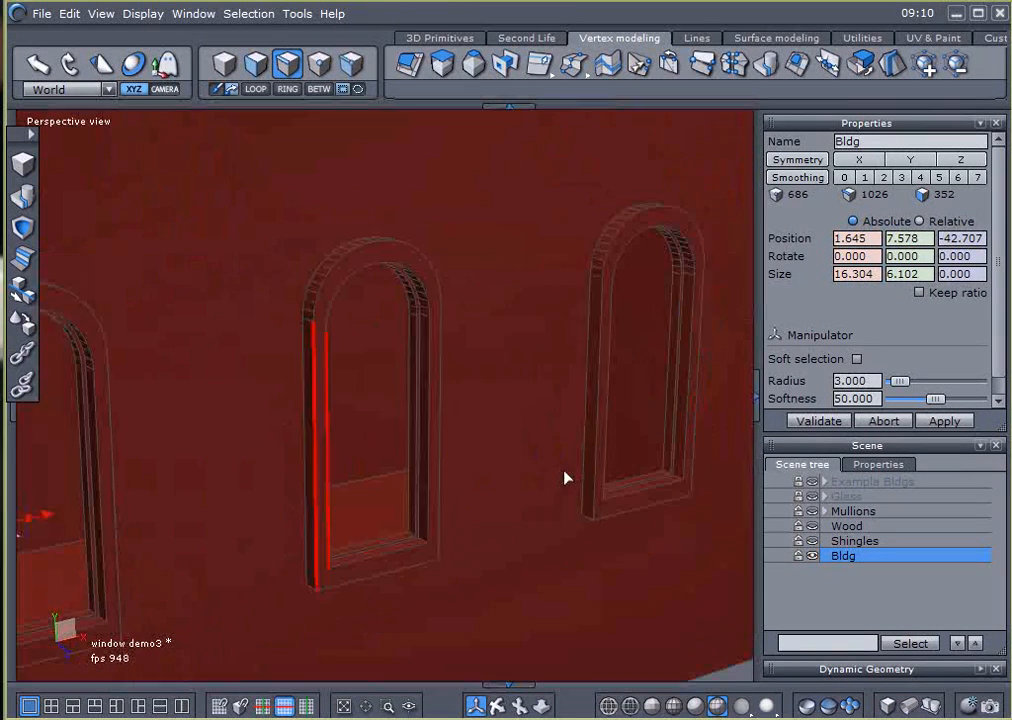
click(256, 63)
click(440, 226)
scroll(619, 246, down, 2)
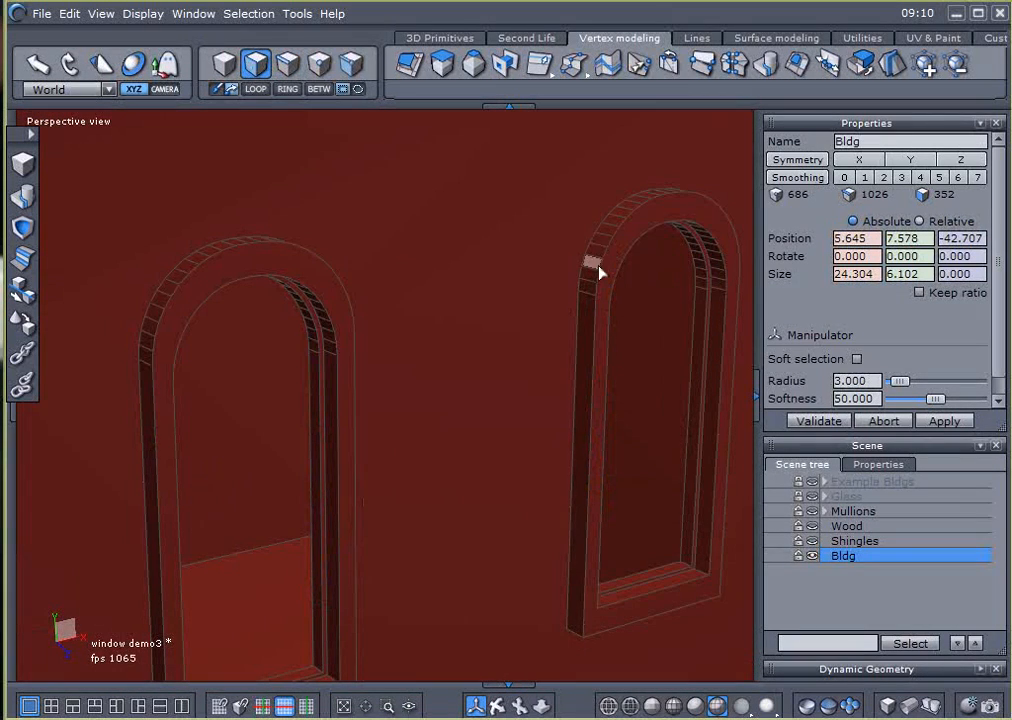
mouse_move(592, 298)
mouse_down()
mouse_move(585, 305)
mouse_move(605, 230)
mouse_move(643, 205)
mouse_move(678, 199)
mouse_move(707, 219)
mouse_move(727, 291)
mouse_move(723, 327)
mouse_move(703, 311)
mouse_move(705, 285)
mouse_up()
middle_drag(607, 500, 191, 497)
shift+click(713, 292)
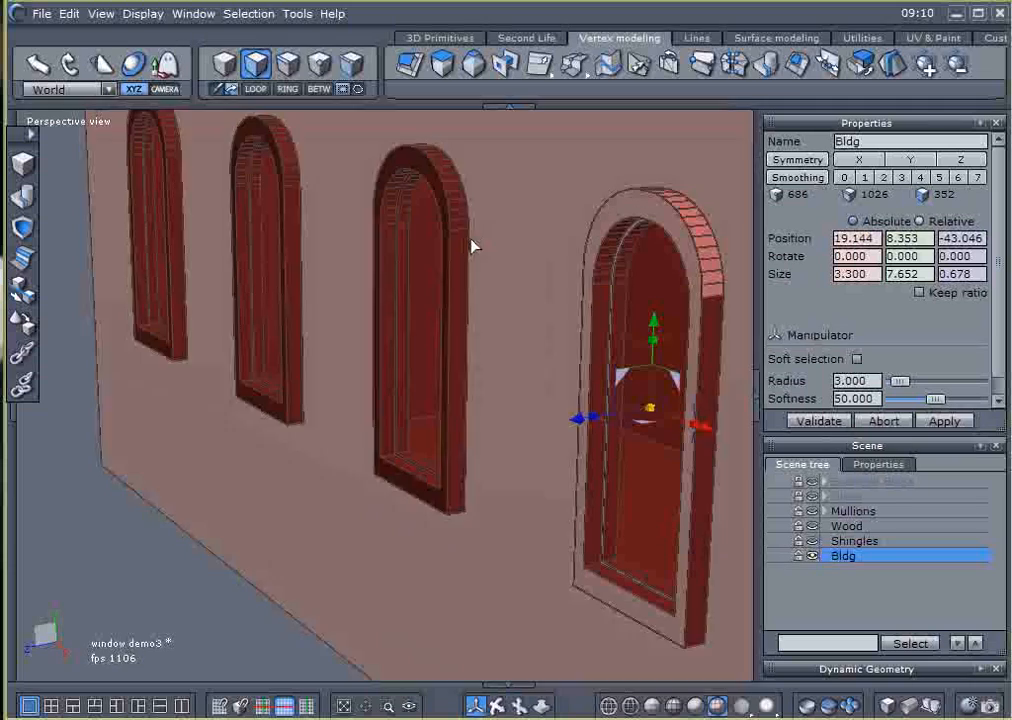
mouse_move(458, 231)
shift+mouse_down()
mouse_move(438, 179)
mouse_move(443, 208)
mouse_move(413, 181)
mouse_move(391, 199)
mouse_move(384, 254)
shift+mouse_up()
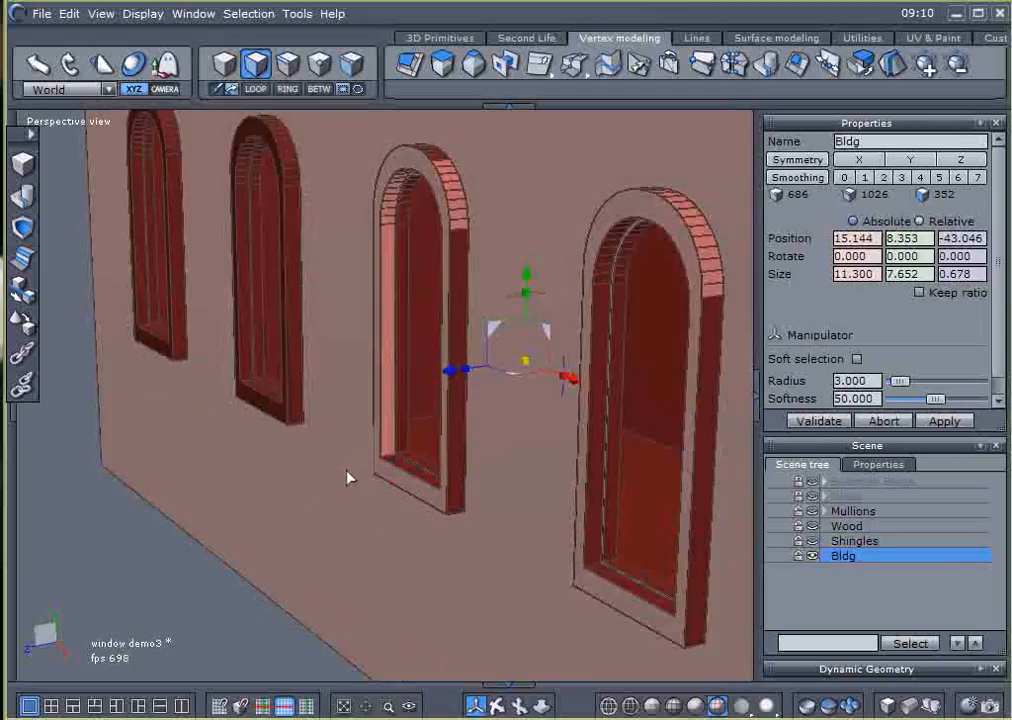
middle_drag(347, 470, 772, 454)
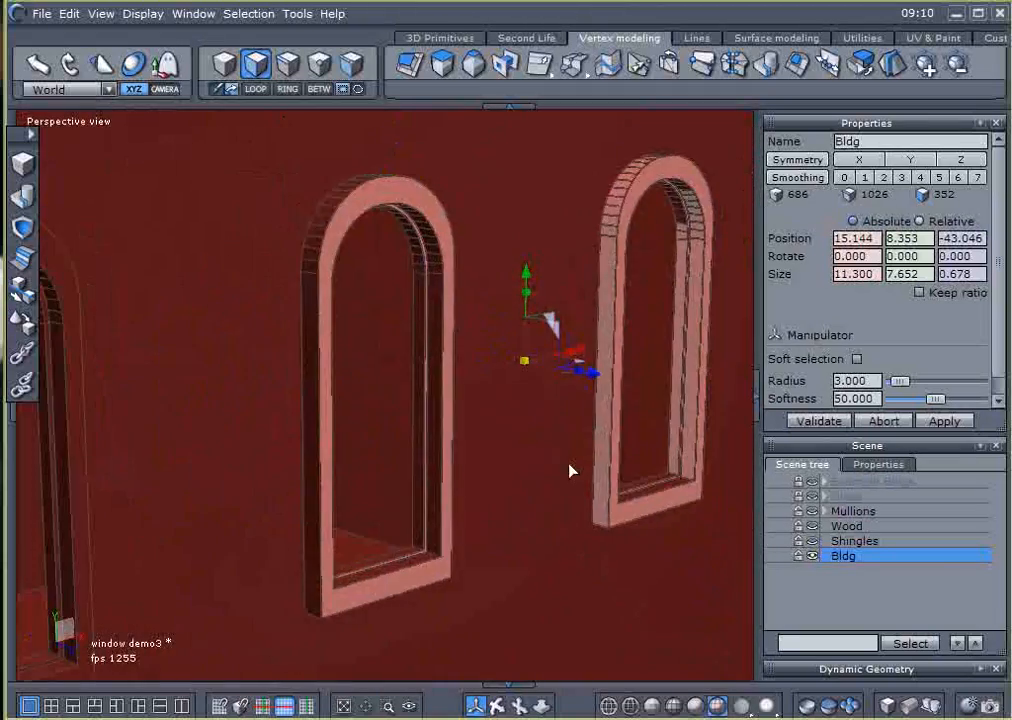
Step: Select the outer and inner left vertical front edges of all four window frames in edge selection mode
scroll(341, 466, down, 5)
middle_drag(341, 466, 365, 313)
scroll(365, 313, up, 4)
click(288, 64)
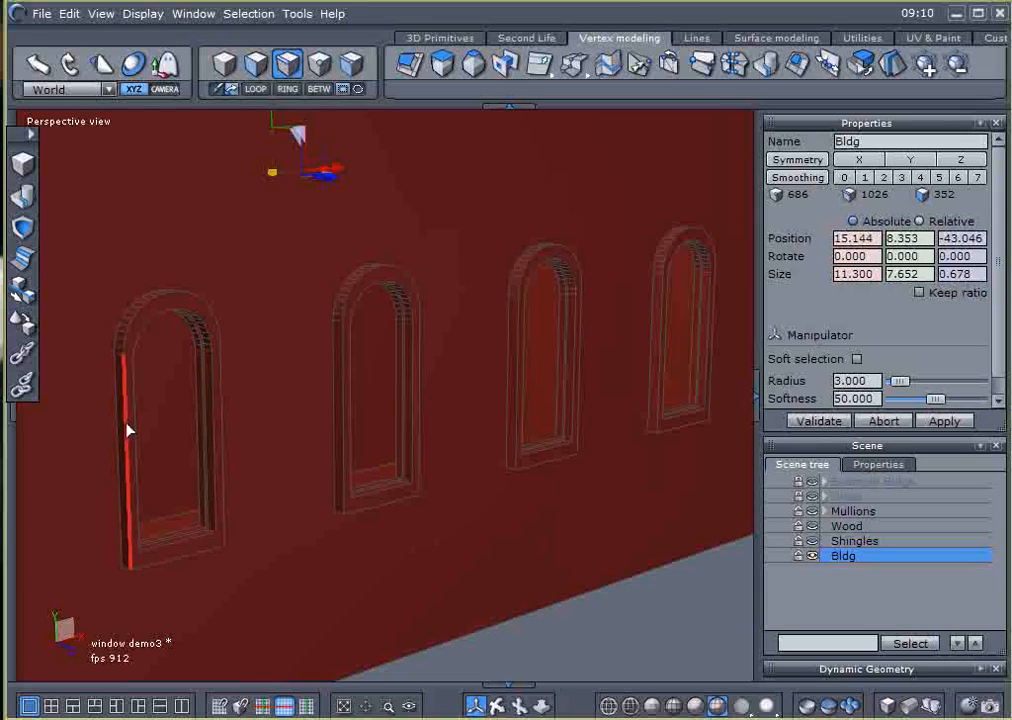
click(135, 431)
click(136, 434)
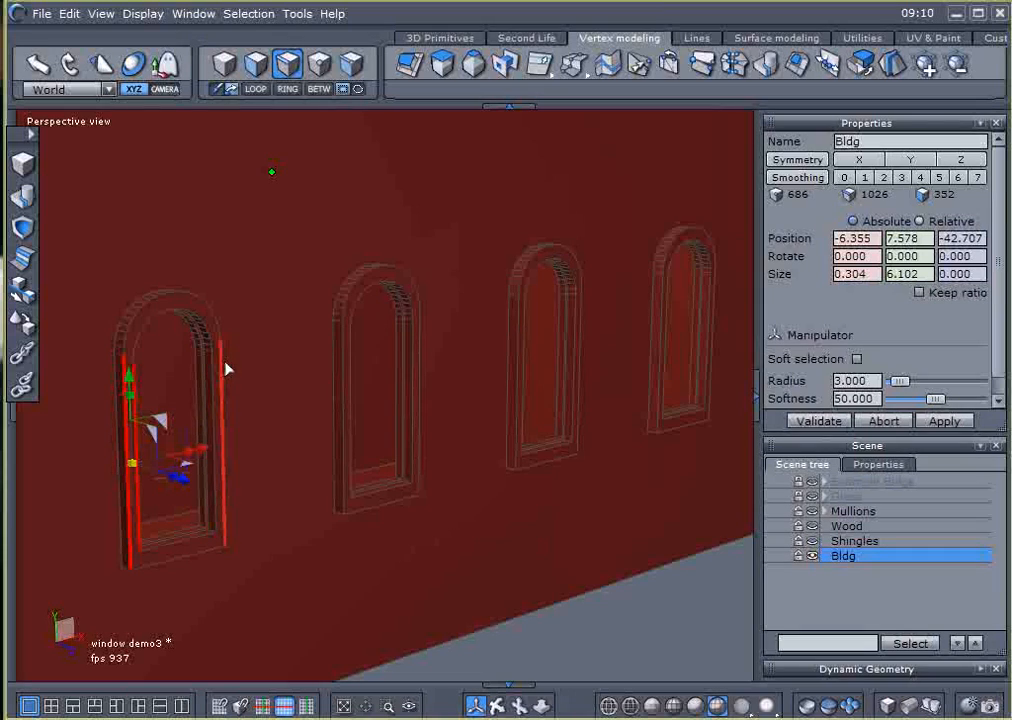
ctrl+click(343, 426)
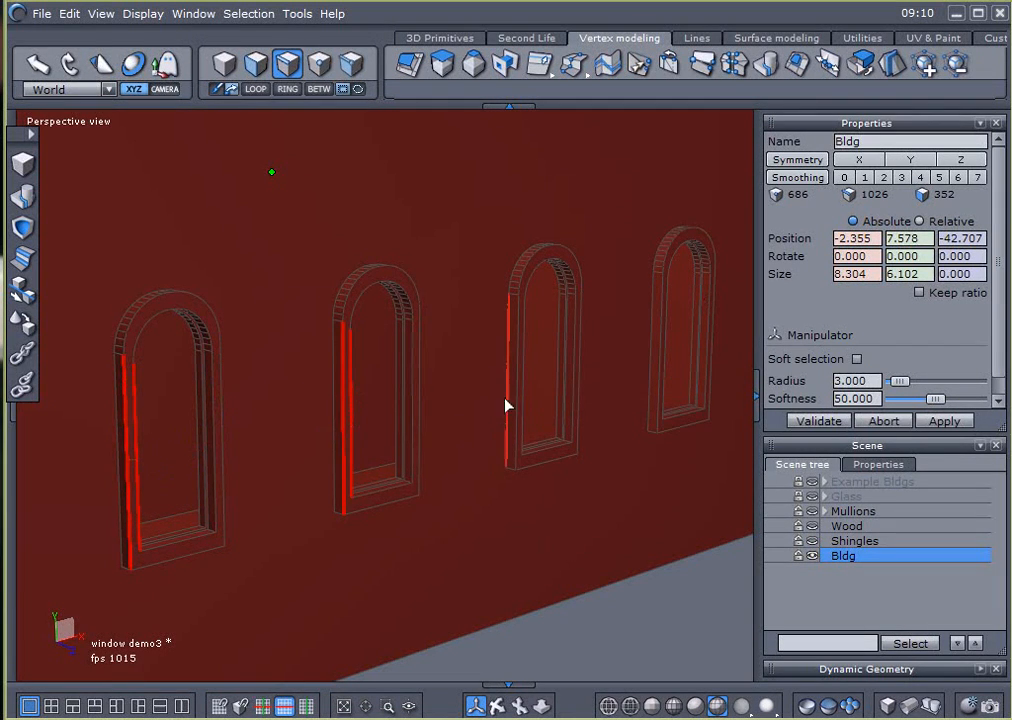
ctrl+click(662, 385)
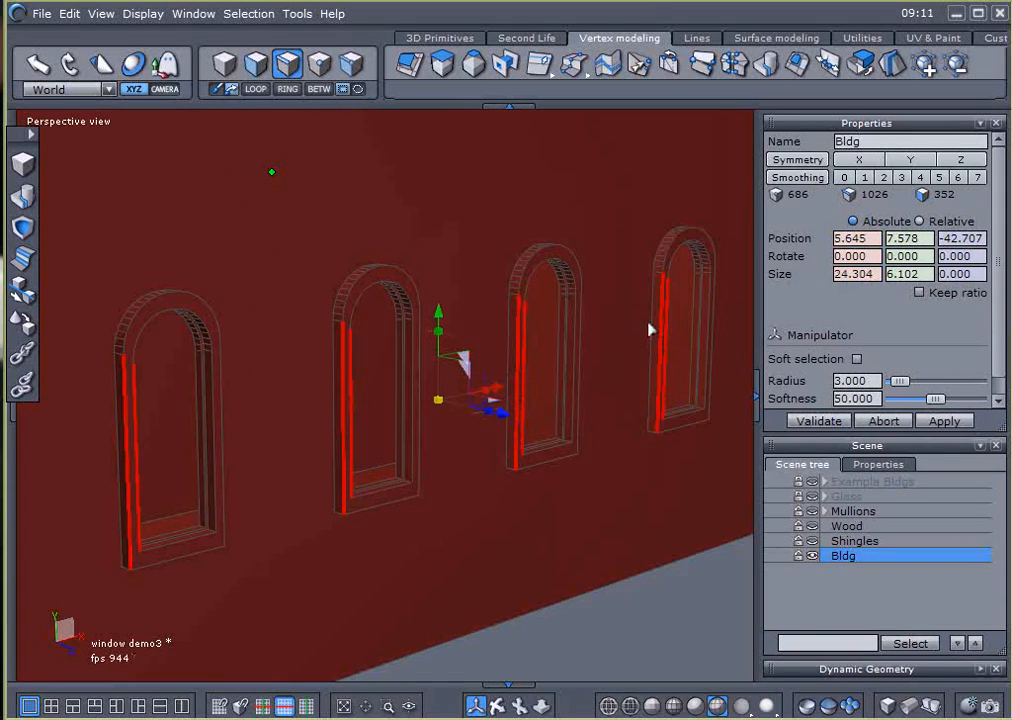
Step: Extend the selected edges to full loops around the outer and inner outlines of all four window frames
click(256, 89)
right_drag(260, 479, 242, 452)
middle_drag(242, 452, 307, 462)
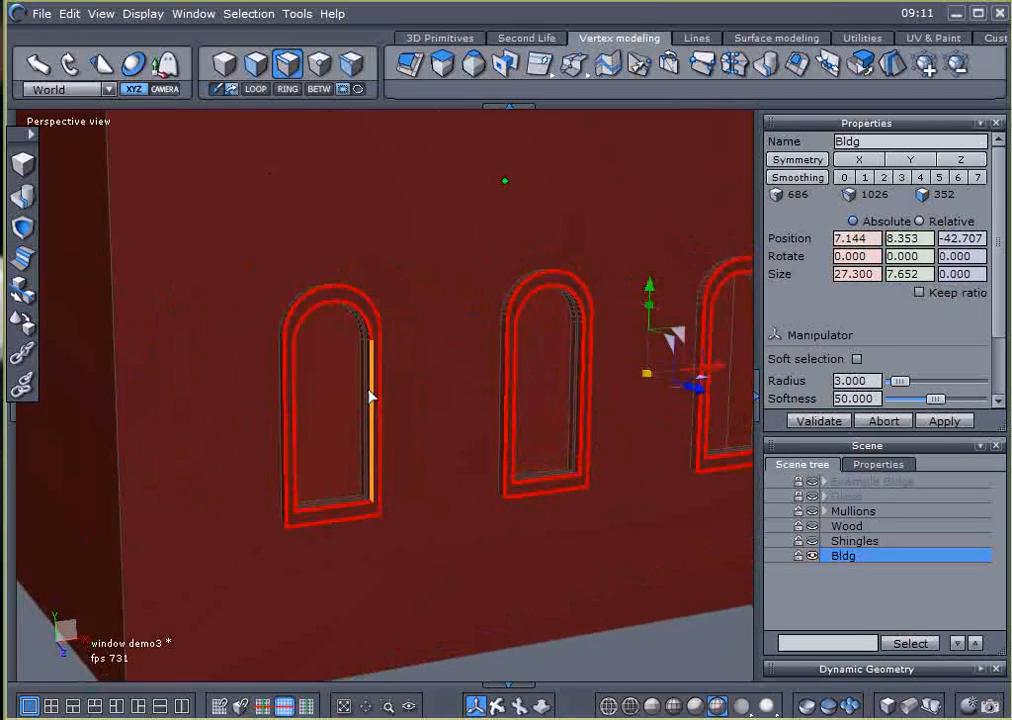
scroll(370, 397, up, 5)
scroll(370, 397, down, 4)
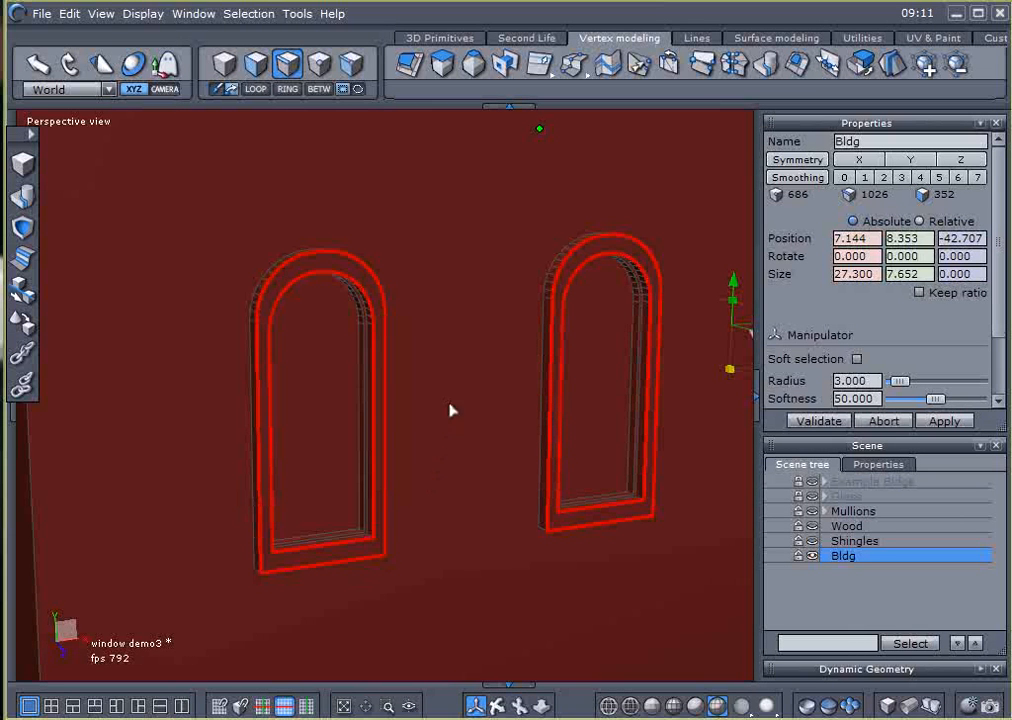
Step: Convert the window frame edge loops into a face selection covering the trim of all four windows
click(249, 14)
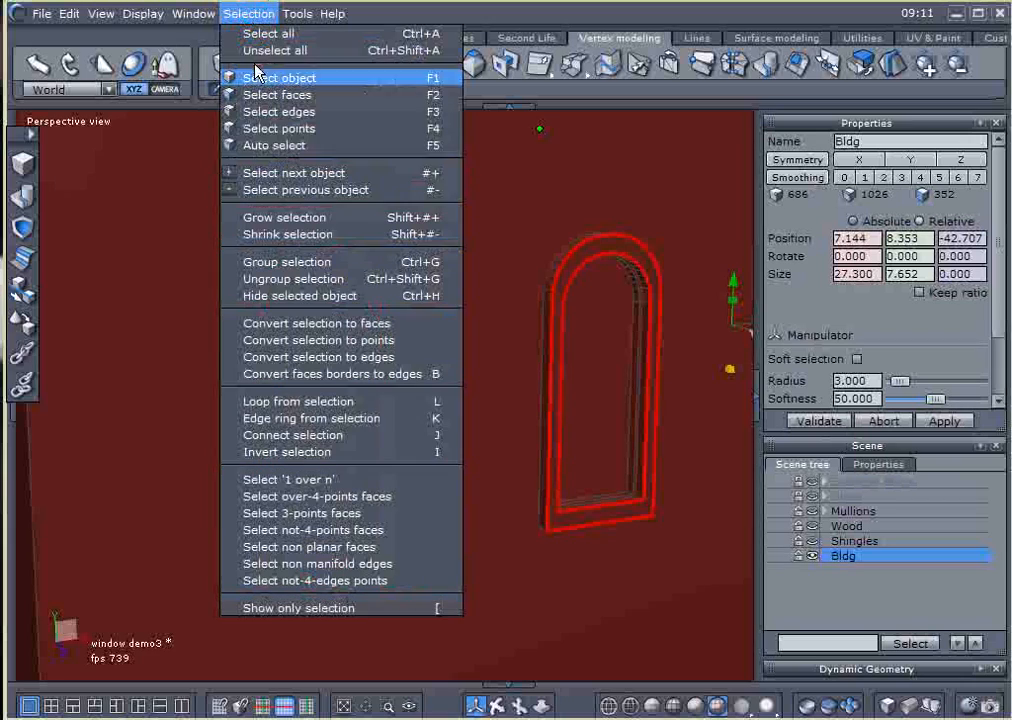
click(310, 330)
click(105, 495)
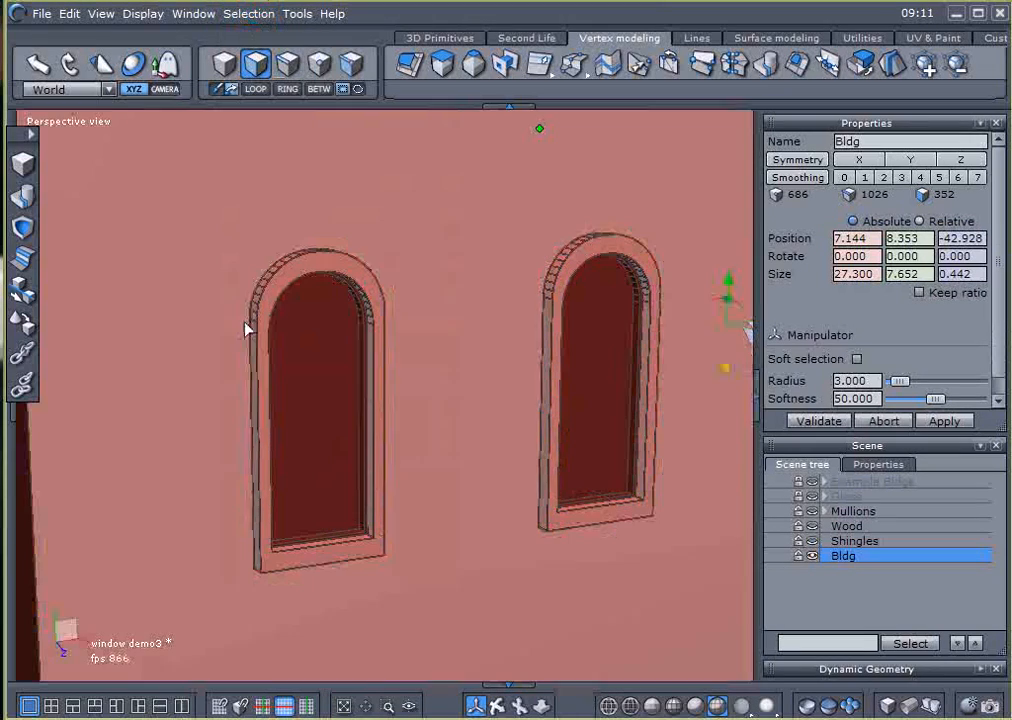
click(249, 14)
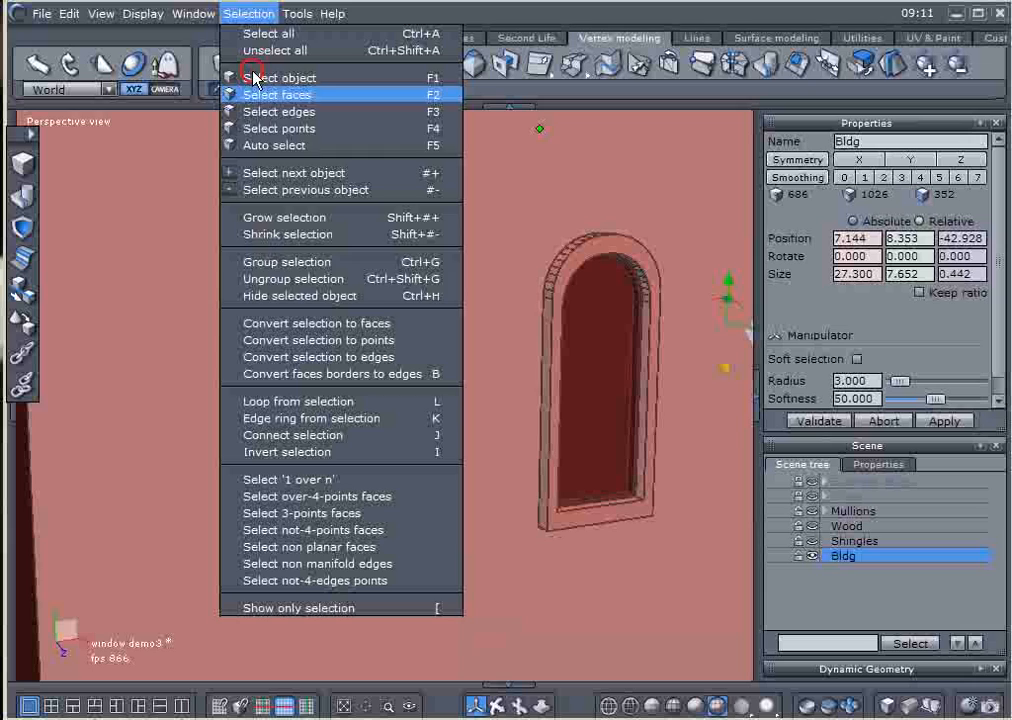
click(325, 328)
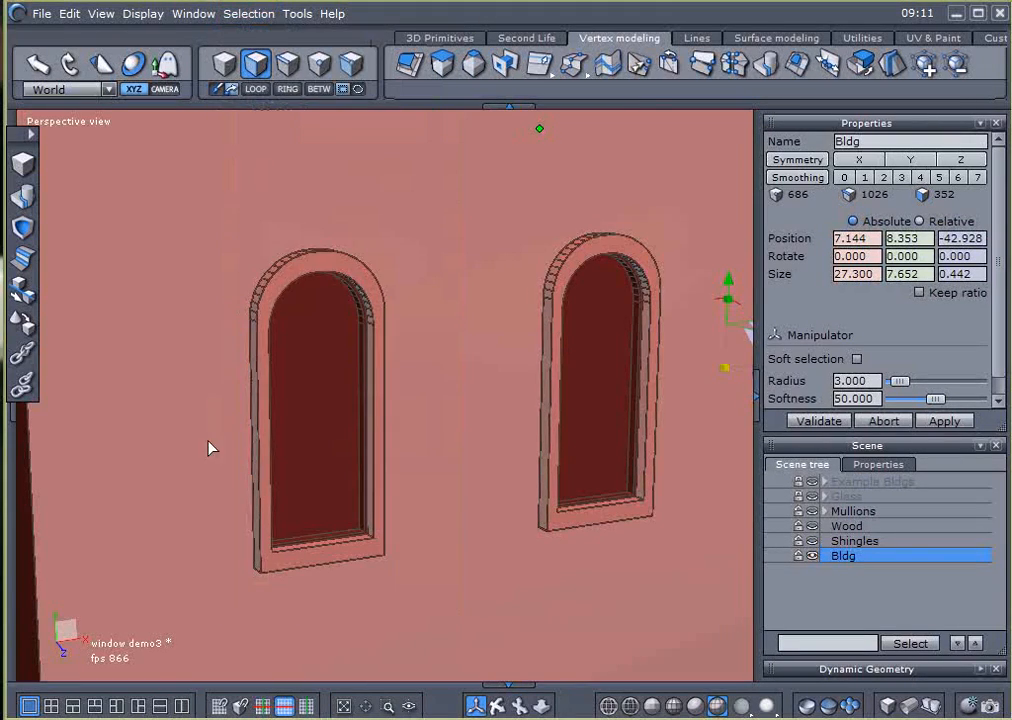
scroll(580, 441, down, 5)
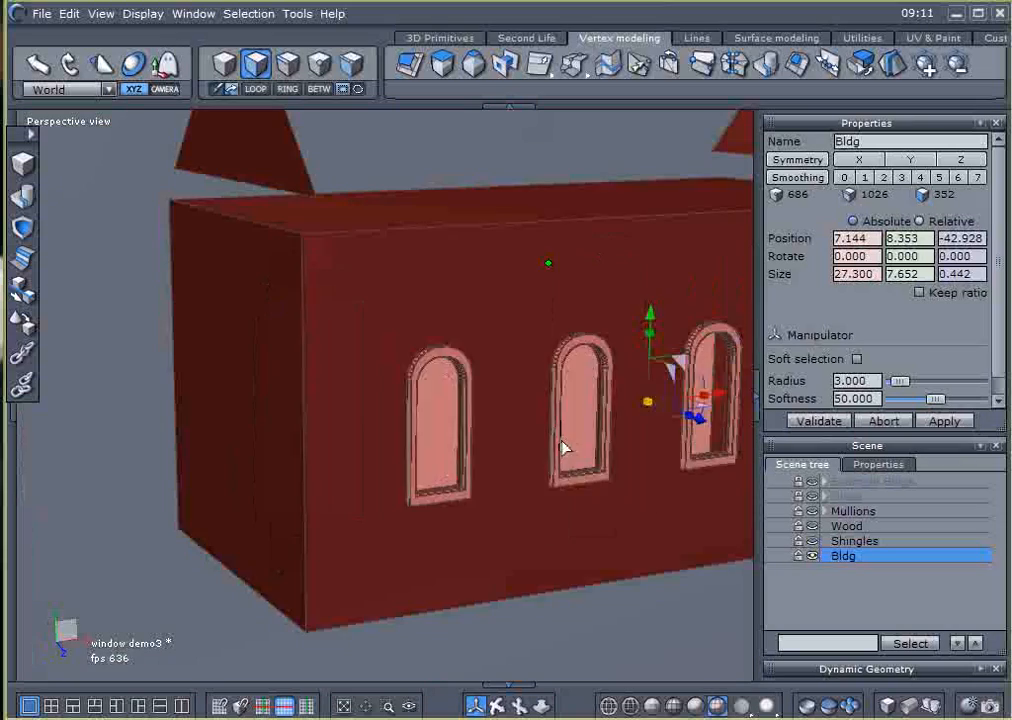
right_drag(634, 648, 577, 621)
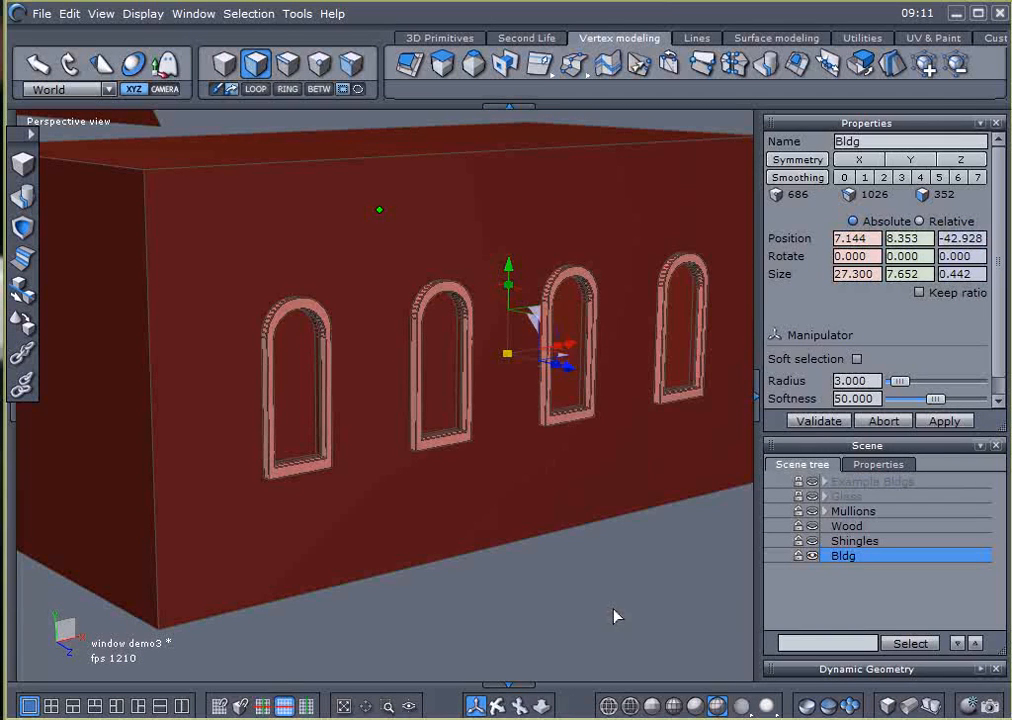
scroll(615, 616, up, 2)
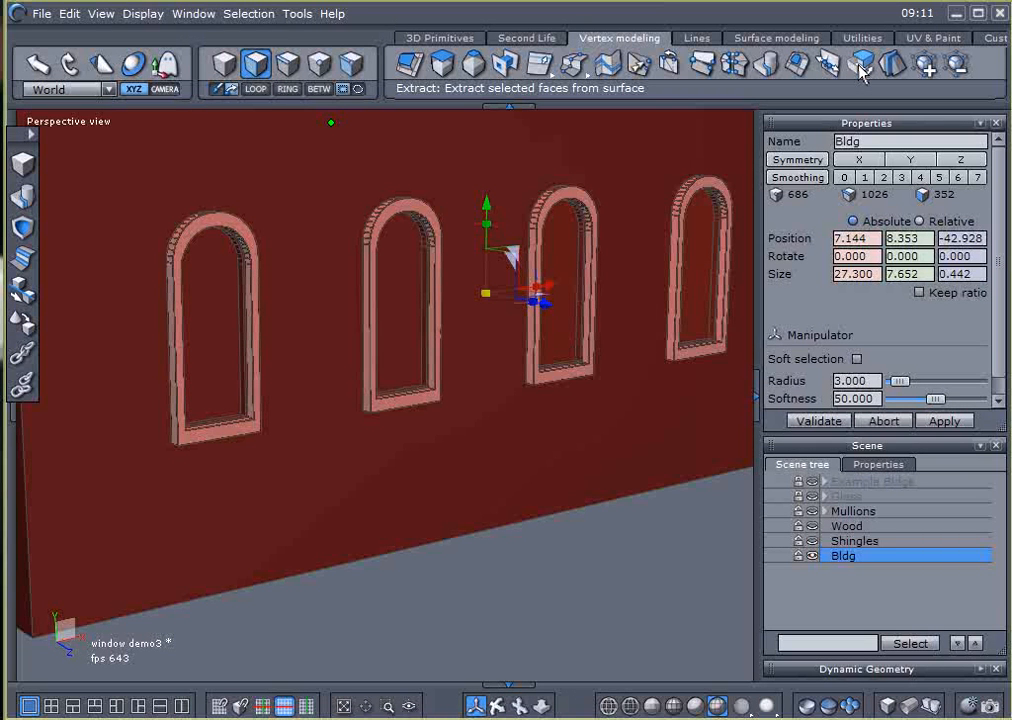
Step: Extract the selected window trim faces from the building and pull them out from the wall to about Z -35.14
click(860, 66)
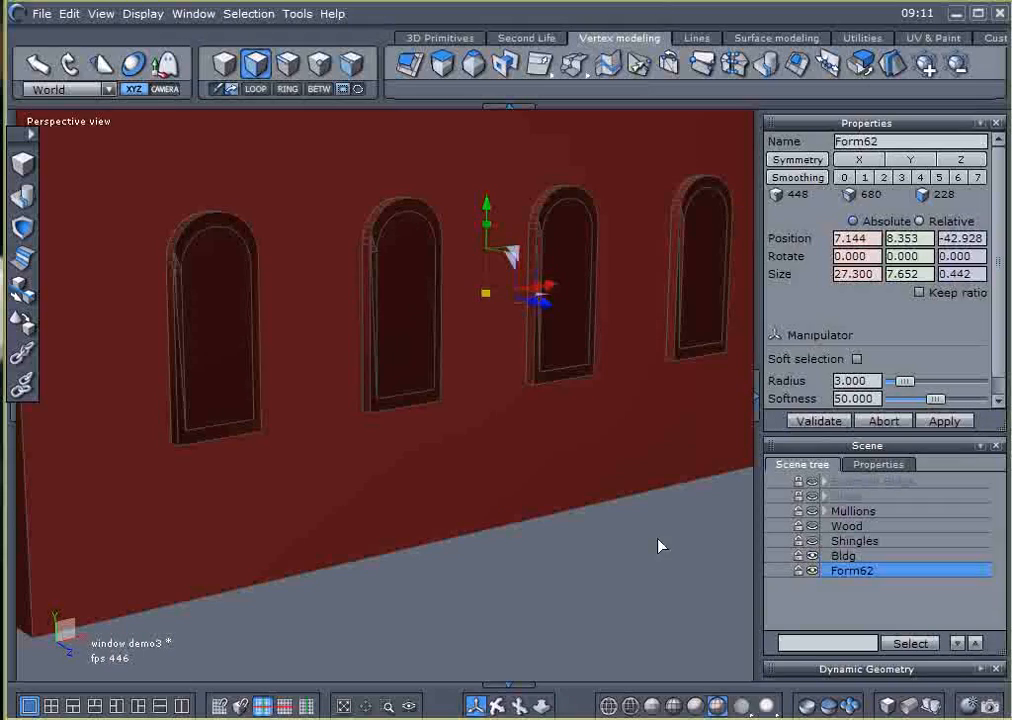
middle_drag(732, 447, 594, 592)
drag(535, 318, 669, 413)
middle_drag(630, 538, 483, 462)
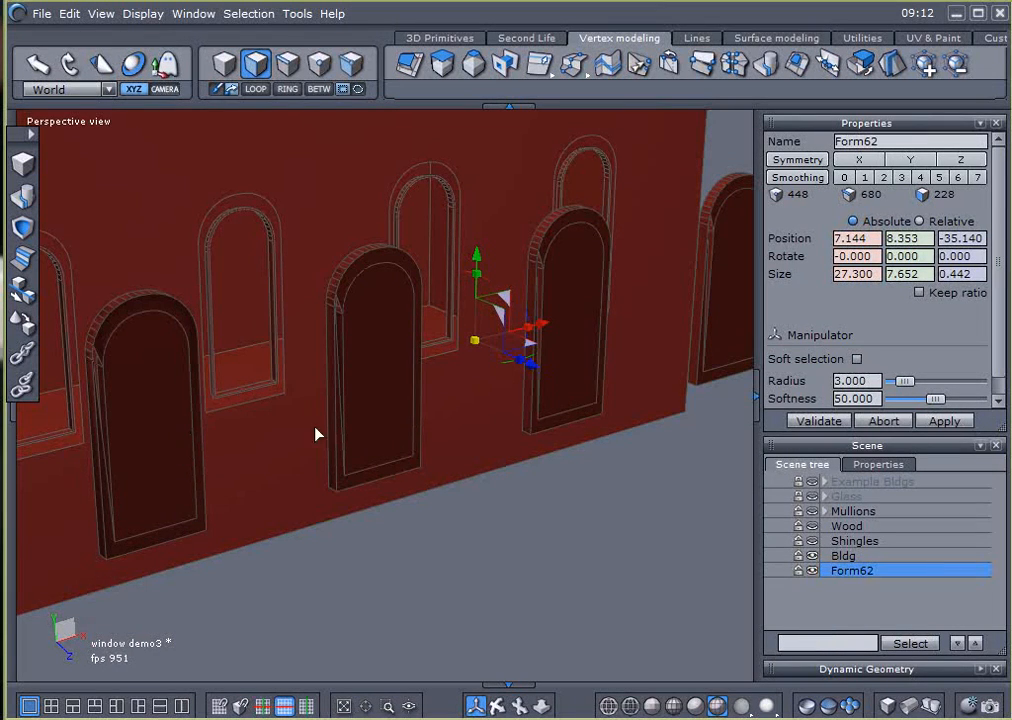
Step: Select the front face of the first extracted trim piece and examine the extracted shapes beside the wall openings
click(185, 498)
middle_drag(185, 507, 512, 331)
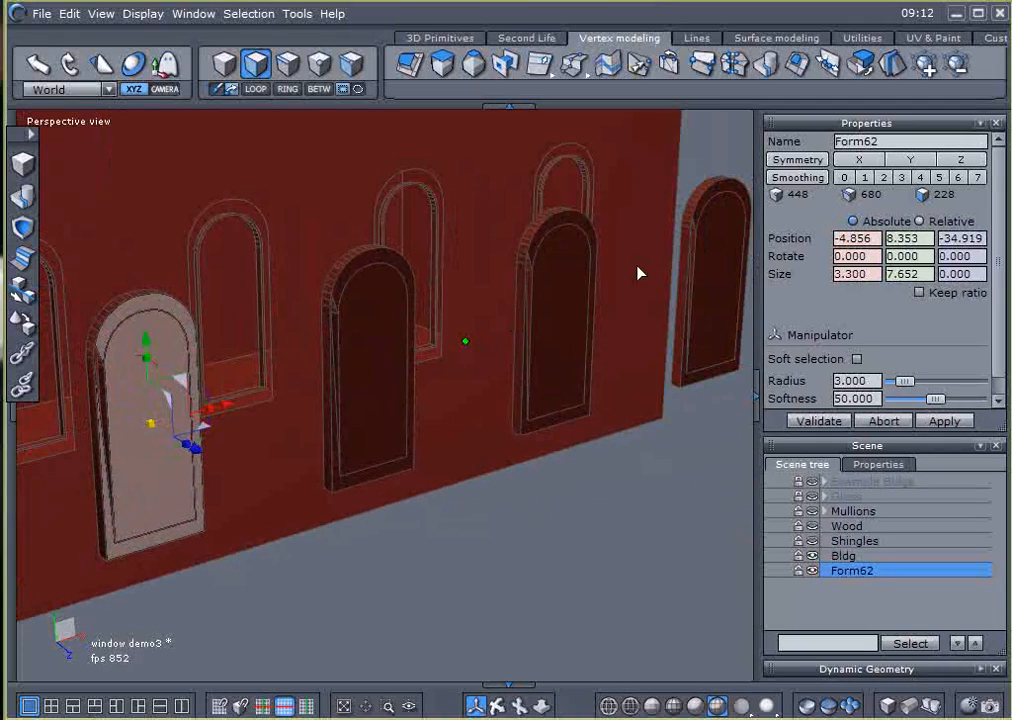
scroll(330, 402, down, 5)
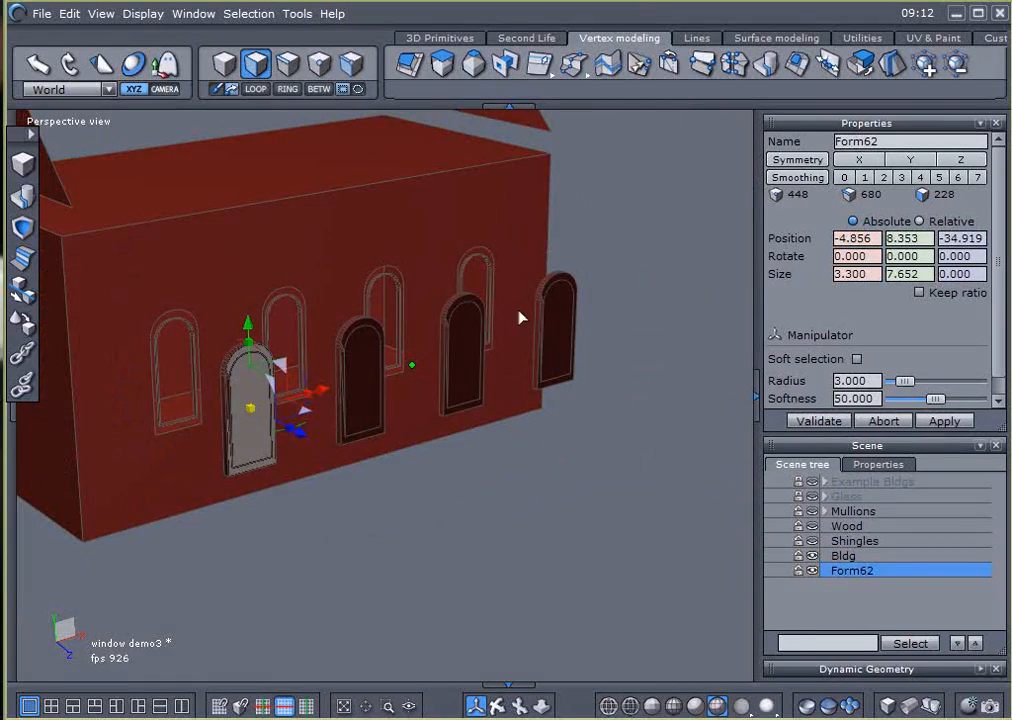
scroll(342, 355, up, 6)
scroll(341, 360, down, 5)
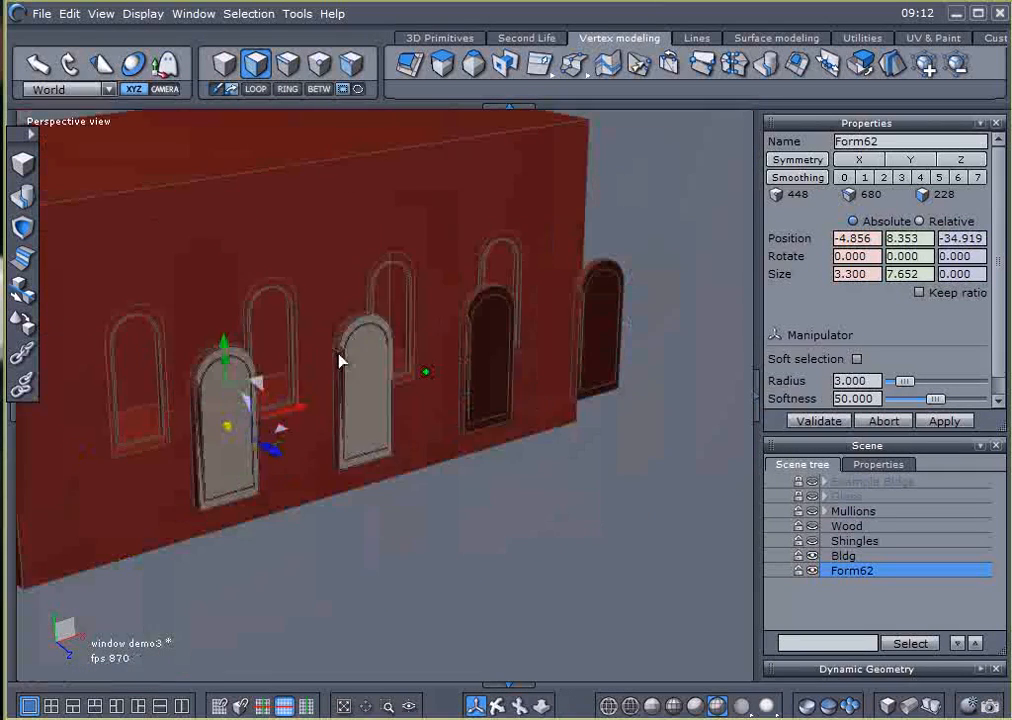
right_drag(501, 449, 524, 453)
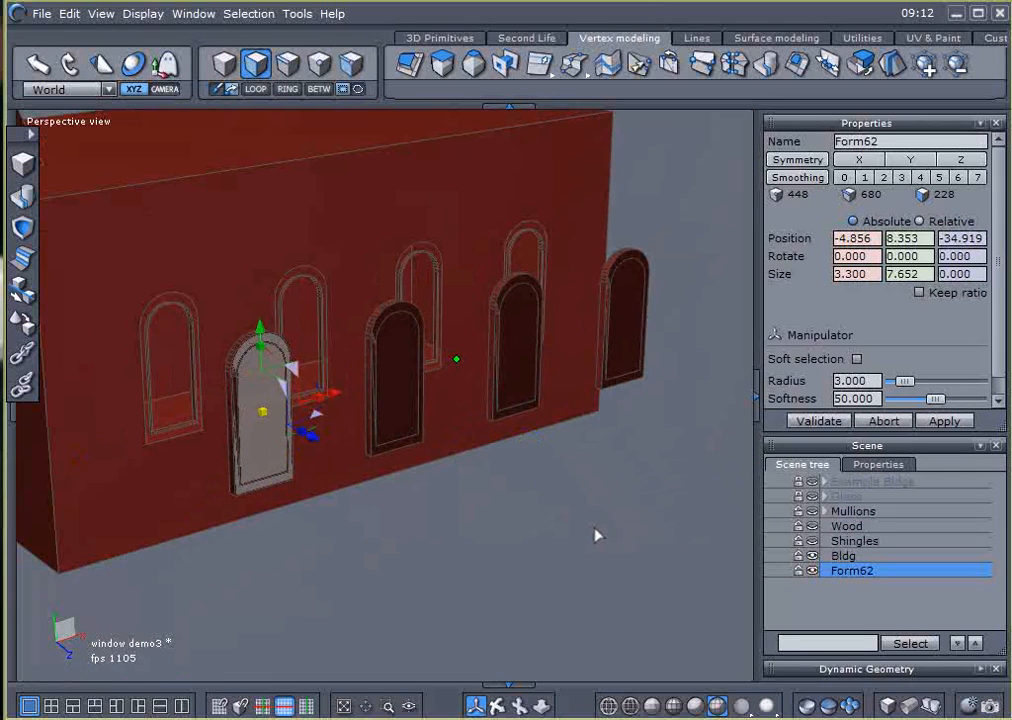
Step: Undo the trim extraction and its move, then clear the face selection so the whole Bldg object is selected
key(ctrl+z)
key(ctrl+z)
key(ctrl+z)
key(ctrl+z)
key(ctrl+z)
key(ctrl+z)
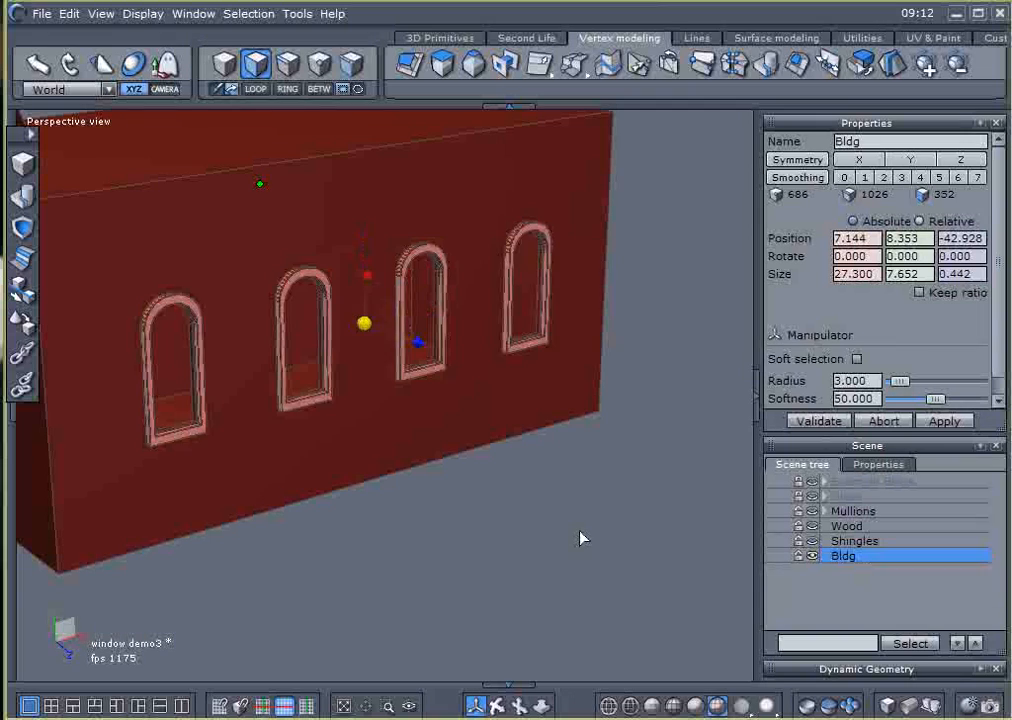
click(565, 526)
scroll(574, 520, down, 4)
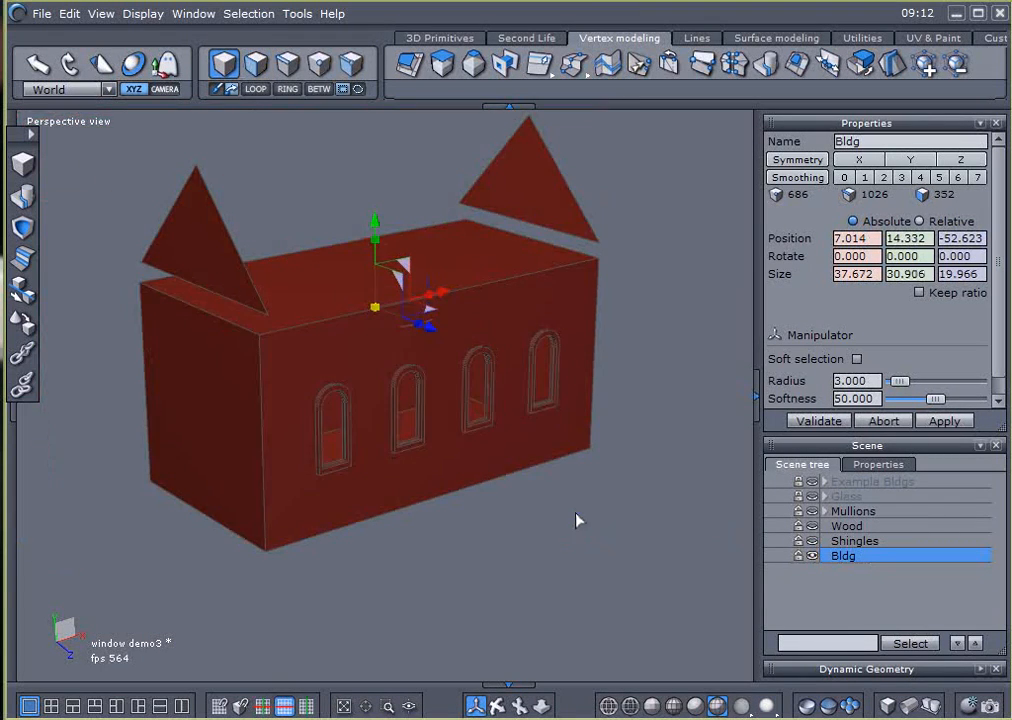
Step: Duplicate the Bldg object, hide the first Bldg entry in the scene, and select the other one
scroll(575, 526, up, 5)
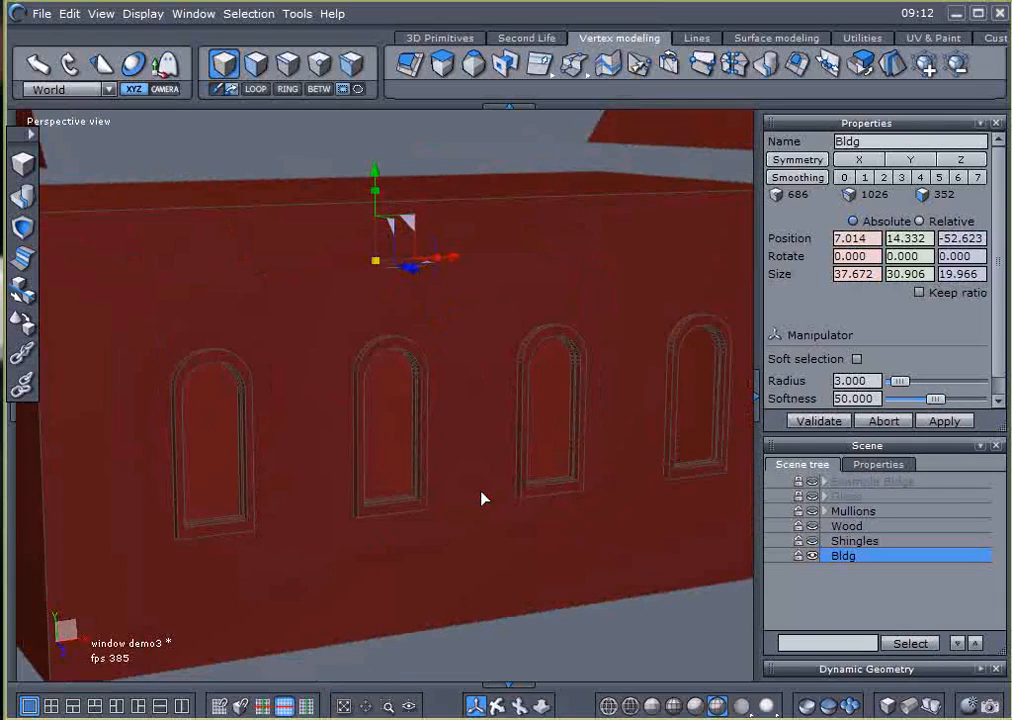
right_drag(501, 472, 529, 462)
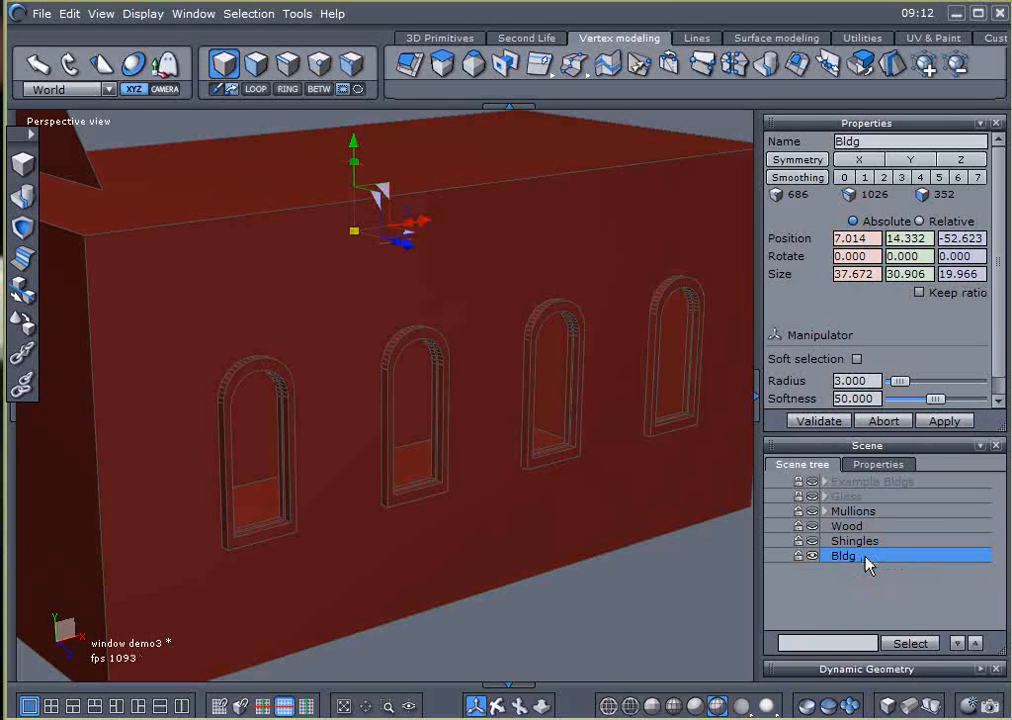
key(ctrl+v)
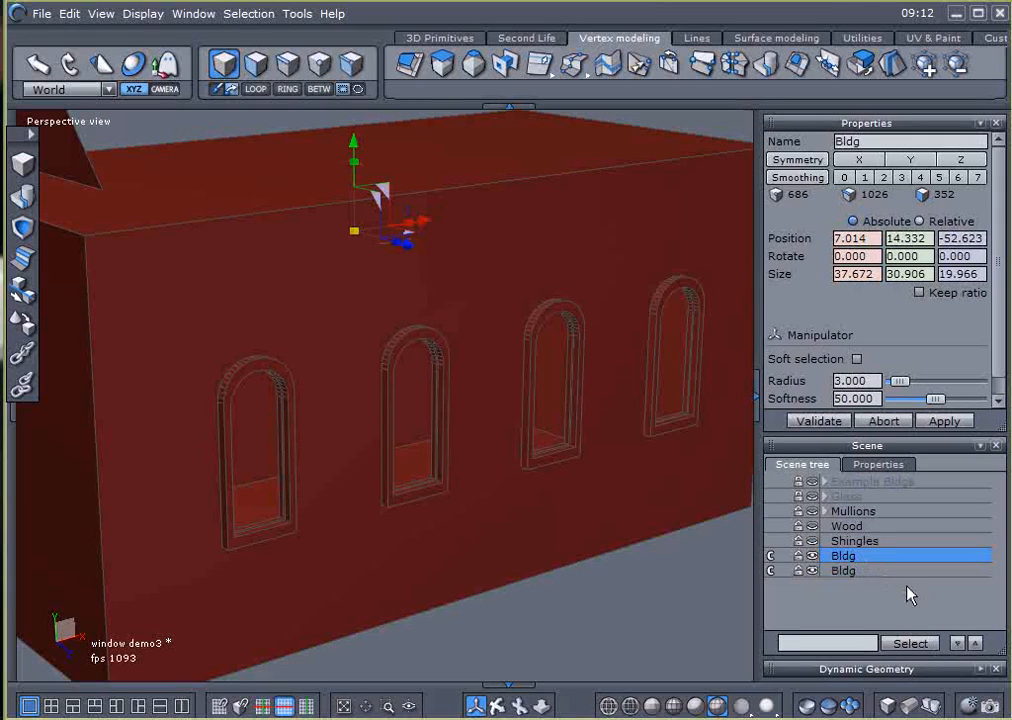
click(814, 558)
click(823, 573)
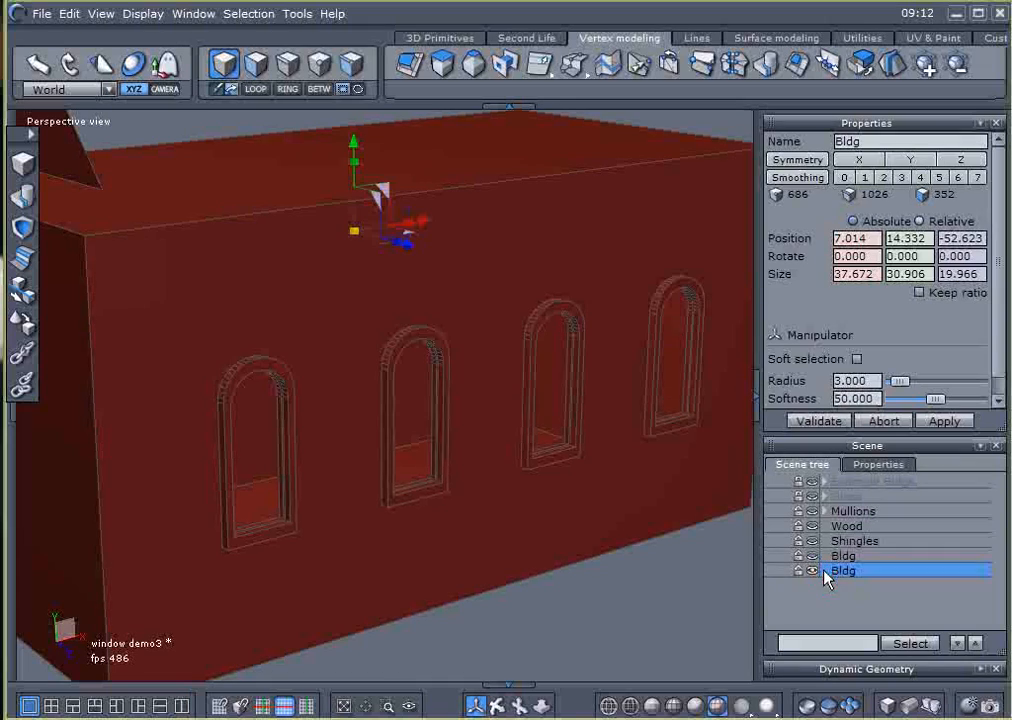
Step: Delete both gable triangles, the top face, the windowed front wall and the near side wall of the visible Bldg copy
click(255, 65)
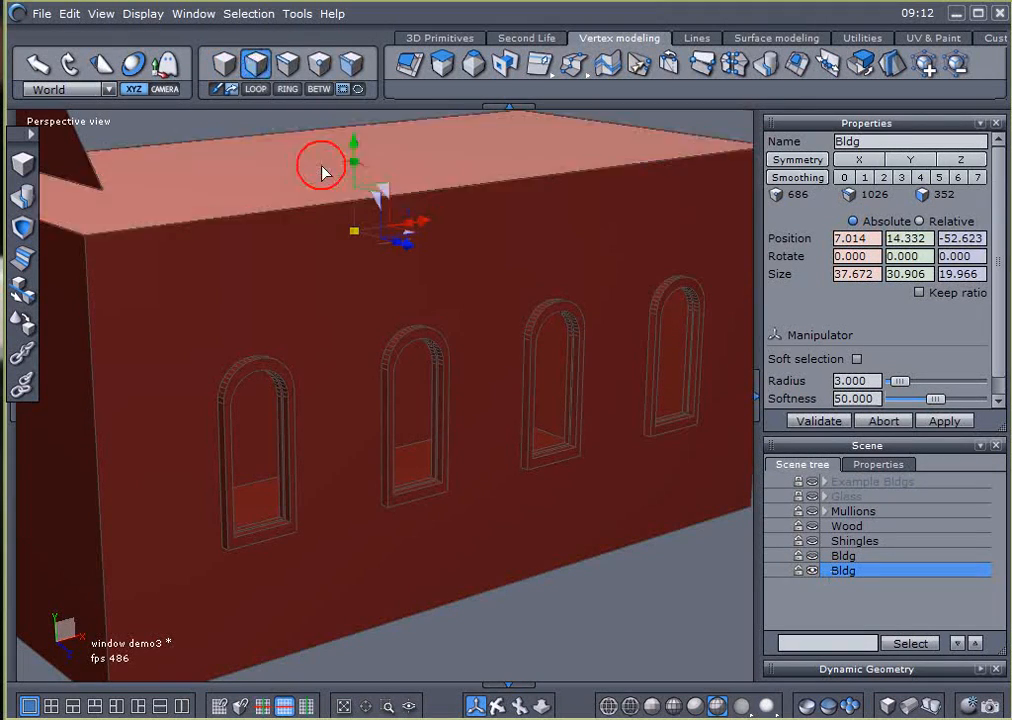
scroll(581, 468, down, 3)
alt+drag(625, 541, 583, 564)
alt+right_drag(583, 562, 593, 588)
alt+drag(593, 588, 595, 570)
alt+right_drag(595, 572, 595, 554)
alt+drag(595, 558, 603, 569)
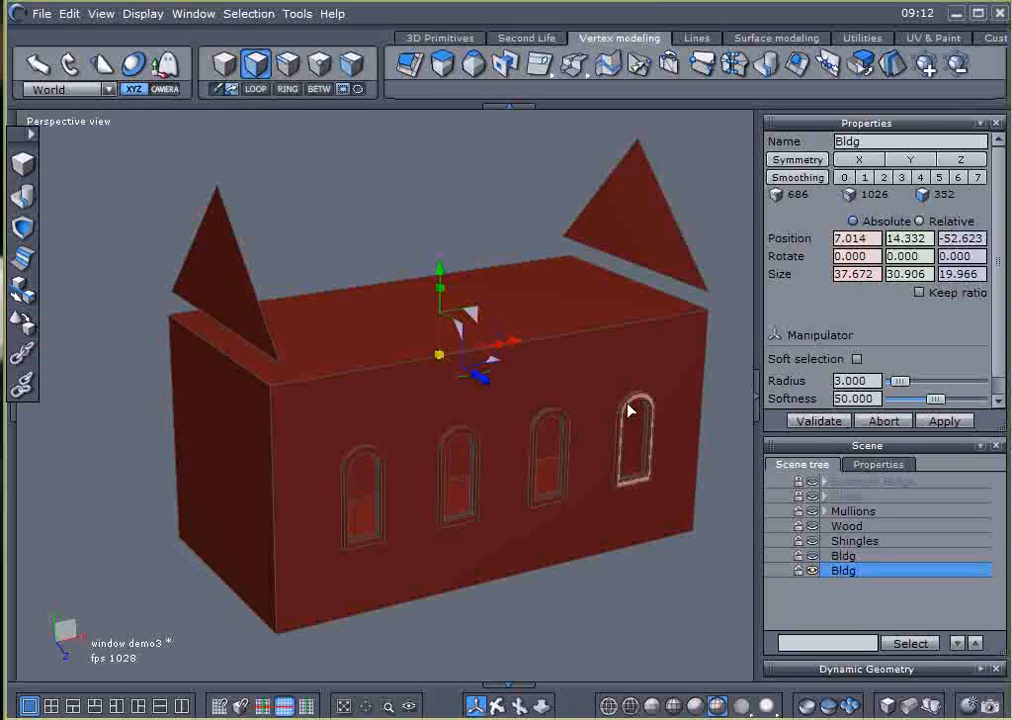
shift+click(621, 218)
shift+click(576, 292)
shift+click(578, 365)
shift+click(242, 314)
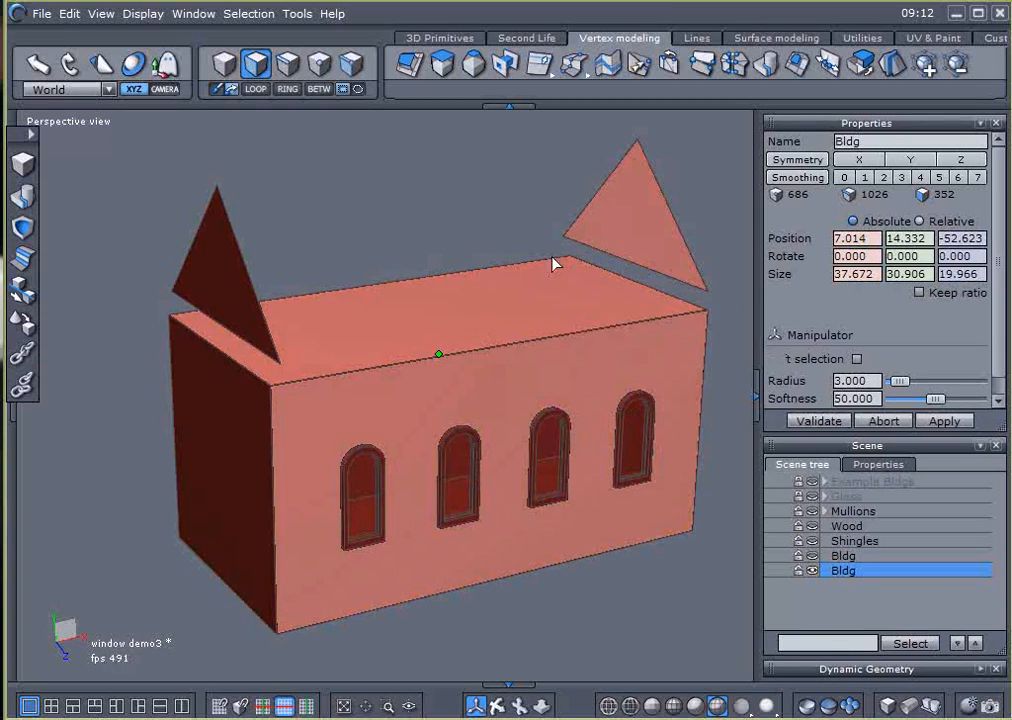
shift+click(238, 444)
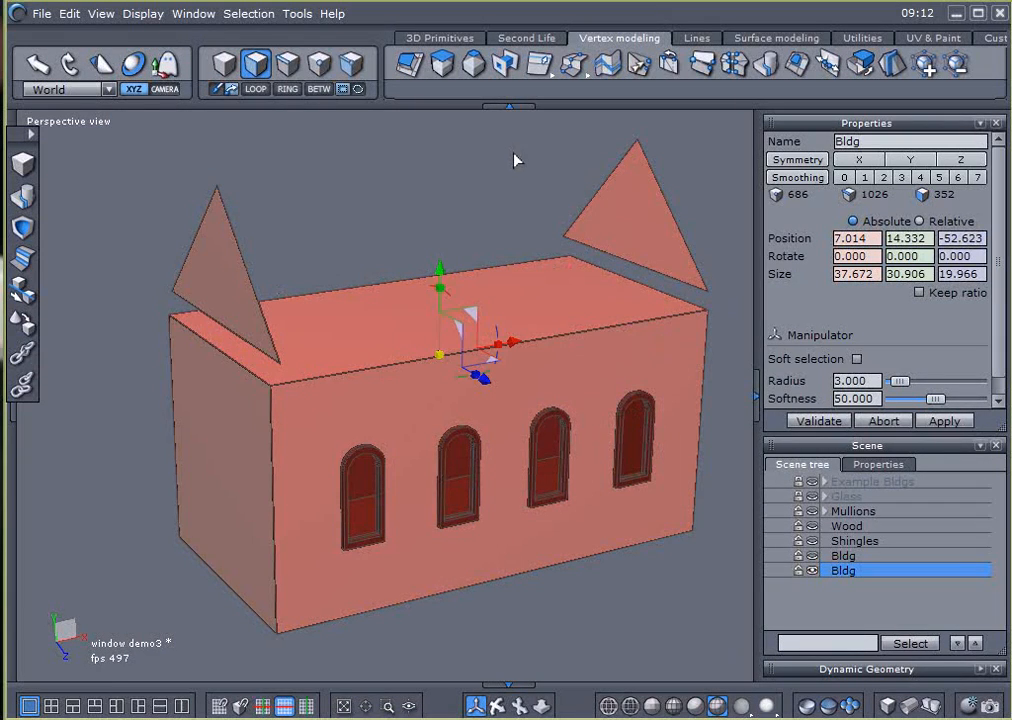
key(Delete)
Step: Delete the back wall, far side wall and floor faces of the copy, leaving only the window trim
shift+click(578, 292)
shift+click(273, 337)
shift+click(267, 562)
key(Delete)
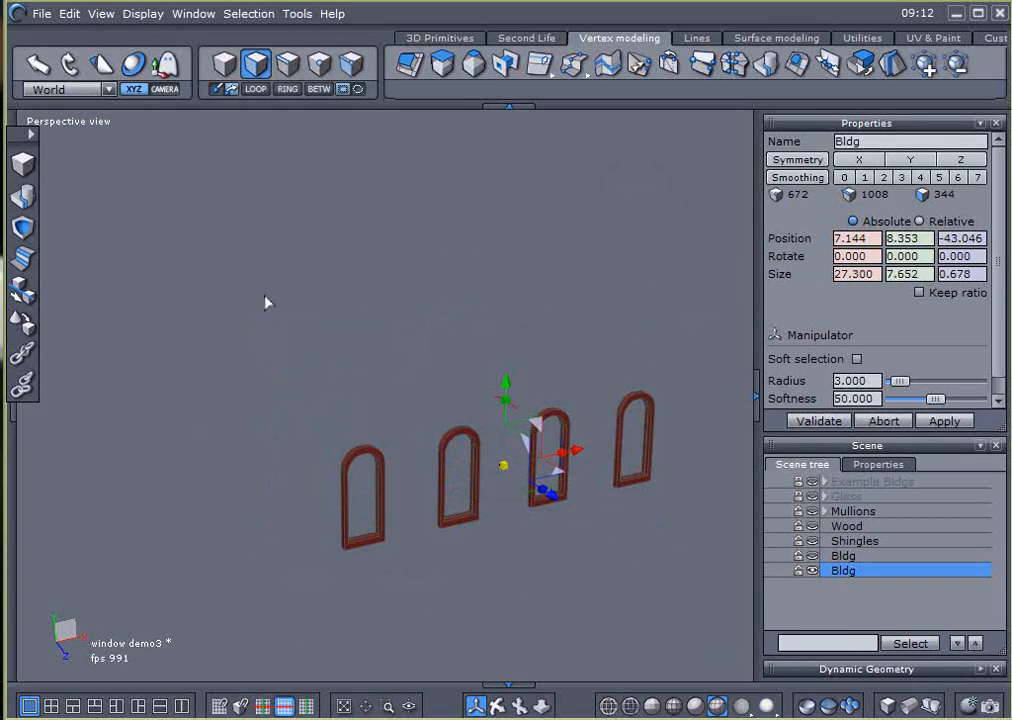
Step: Rename the trim-only copy as Windows and hide it
drag(875, 142, 664, 152)
text(Windows)
key(Return)
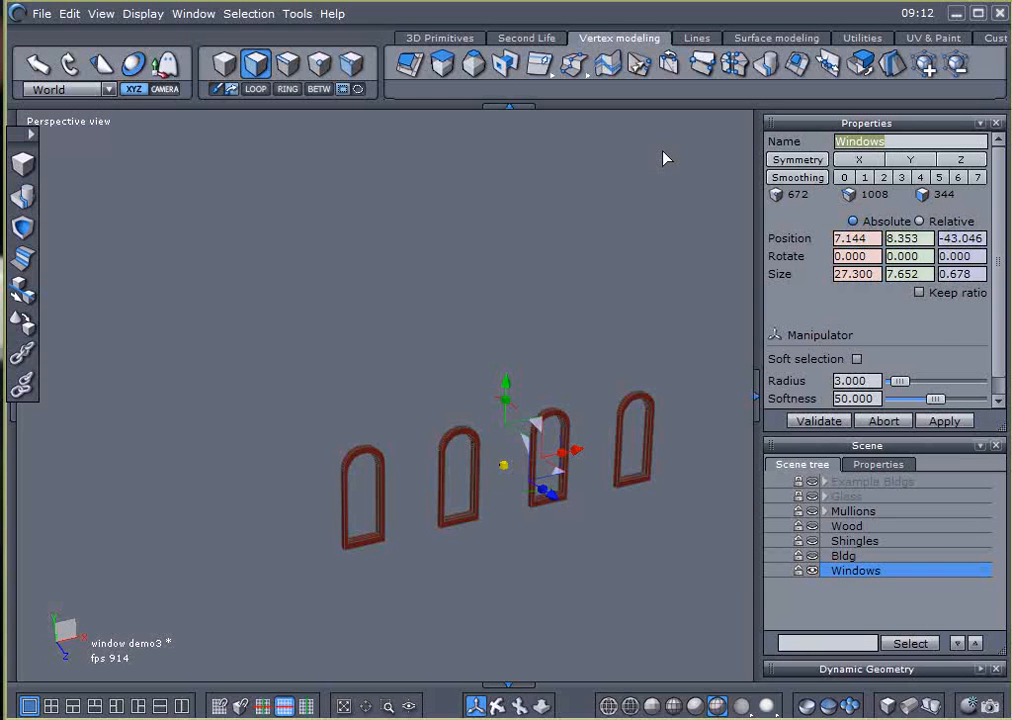
click(811, 572)
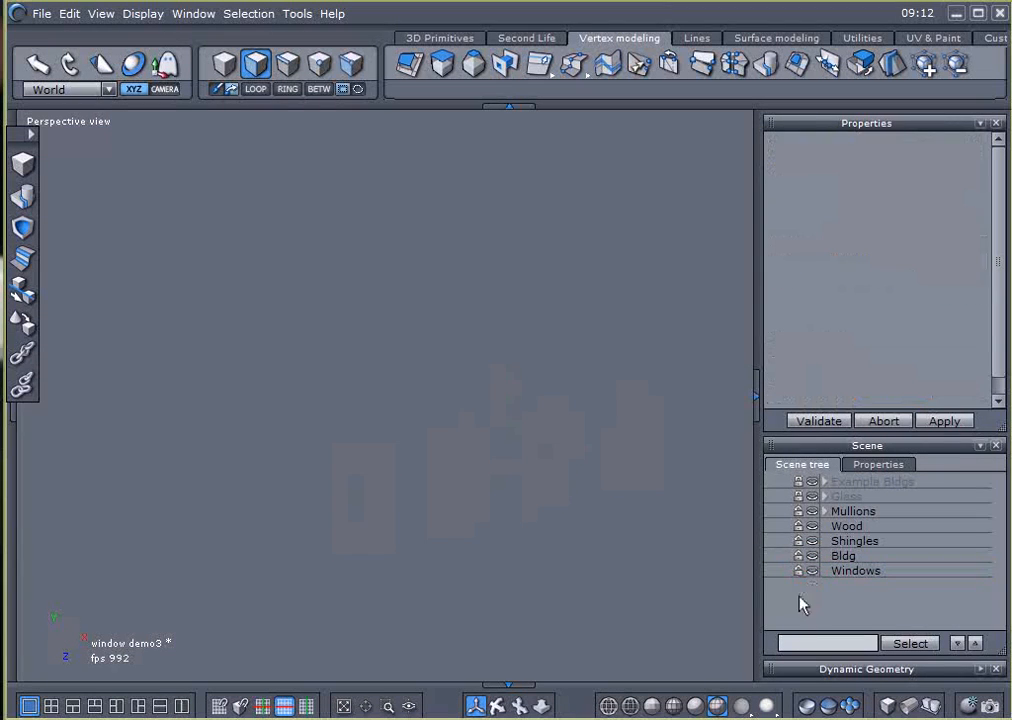
Step: Show the Bldg object and hide its gable, top, front wall and near side wall faces
click(810, 555)
click(838, 556)
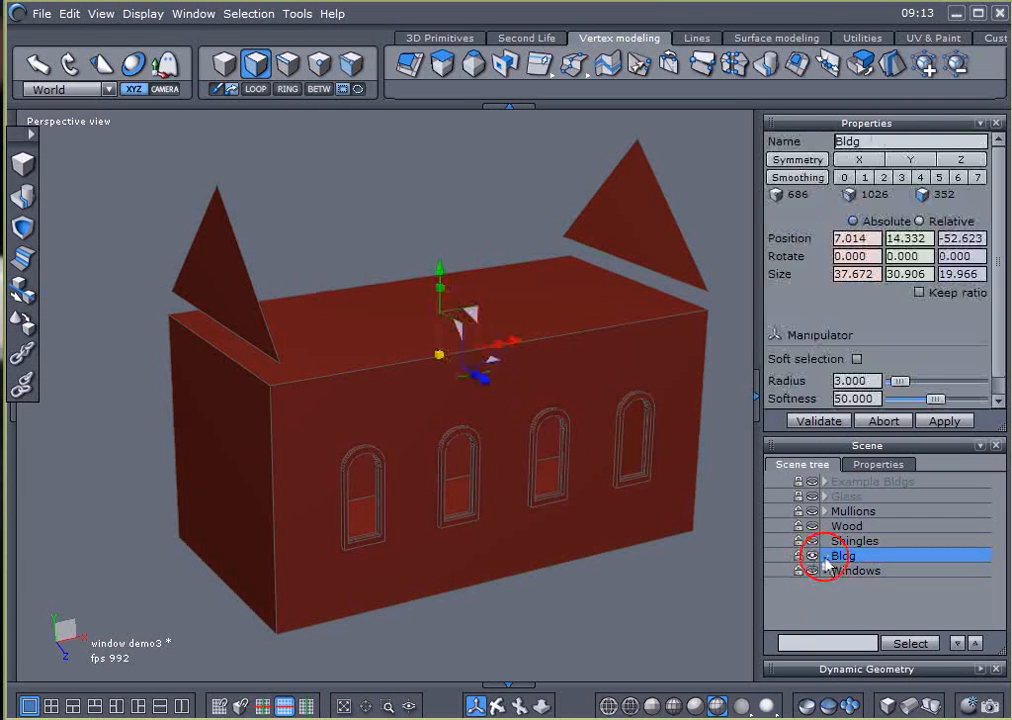
click(257, 66)
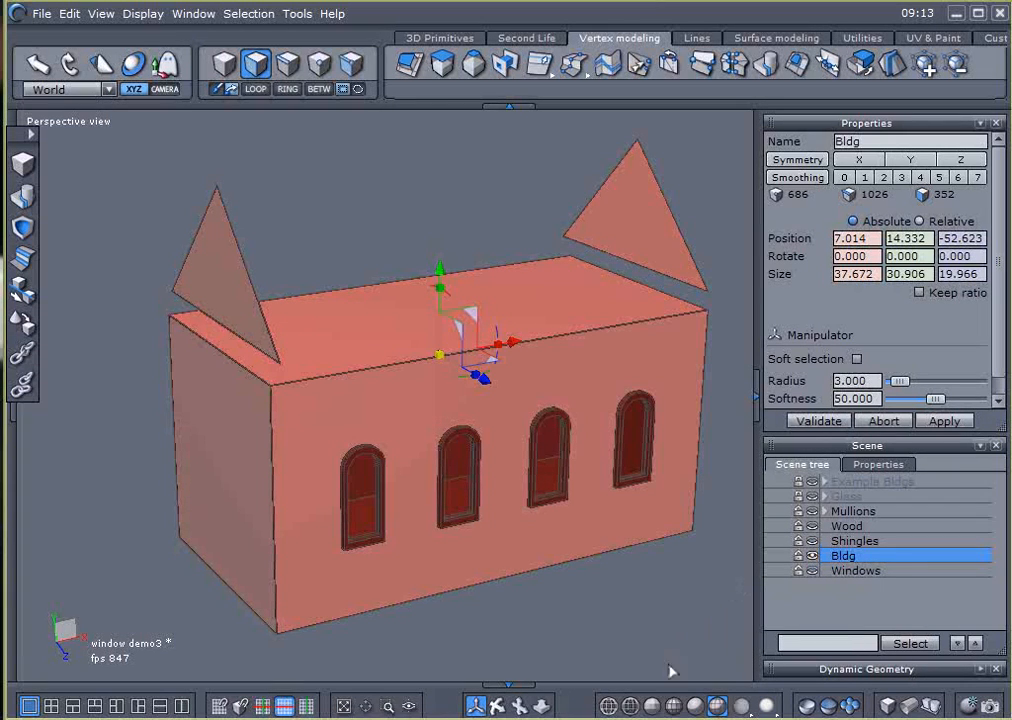
click(805, 707)
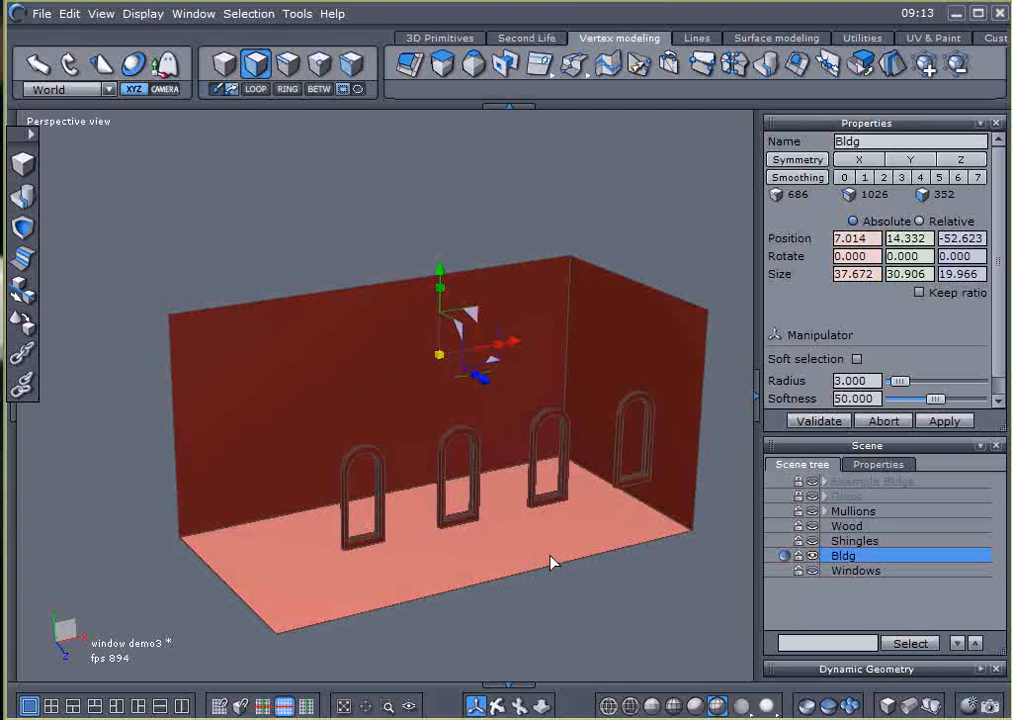
Step: Hide the back wall, far side wall and floor faces of Bldg so only the window trim is displayed
click(652, 336)
shift+click(251, 421)
shift+click(297, 590)
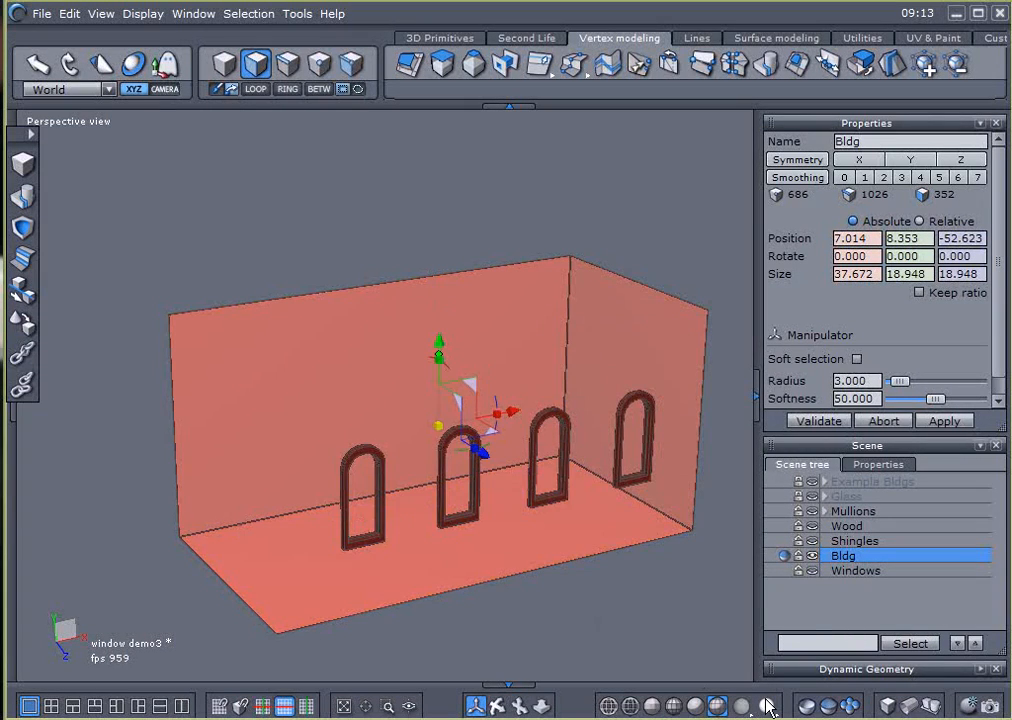
click(804, 705)
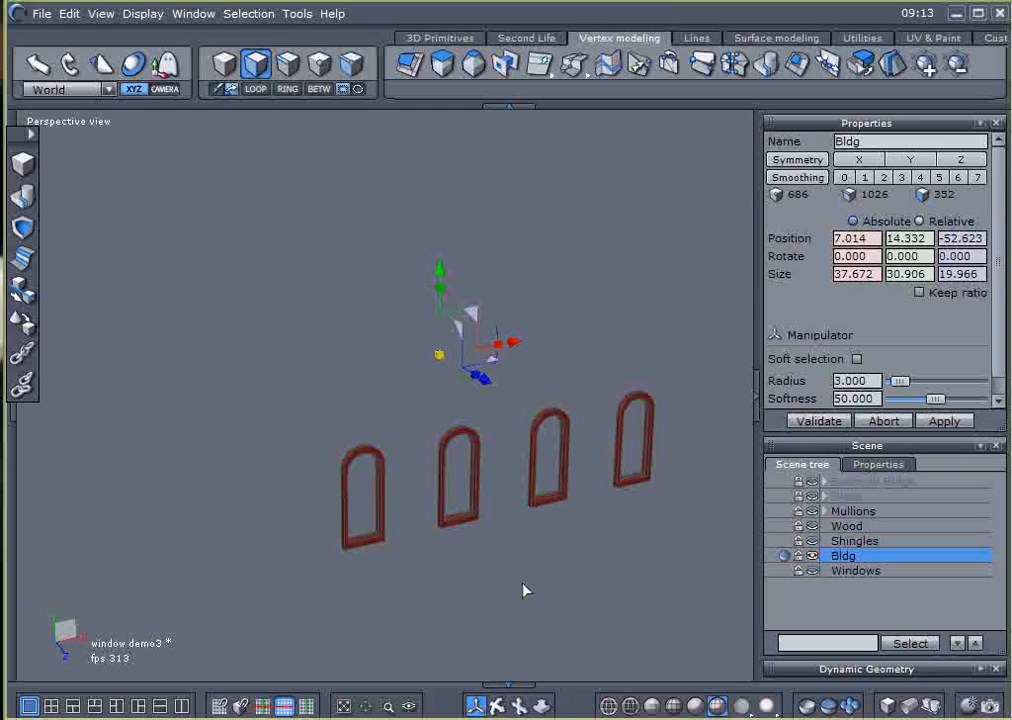
scroll(481, 477, up, 3)
click(452, 382)
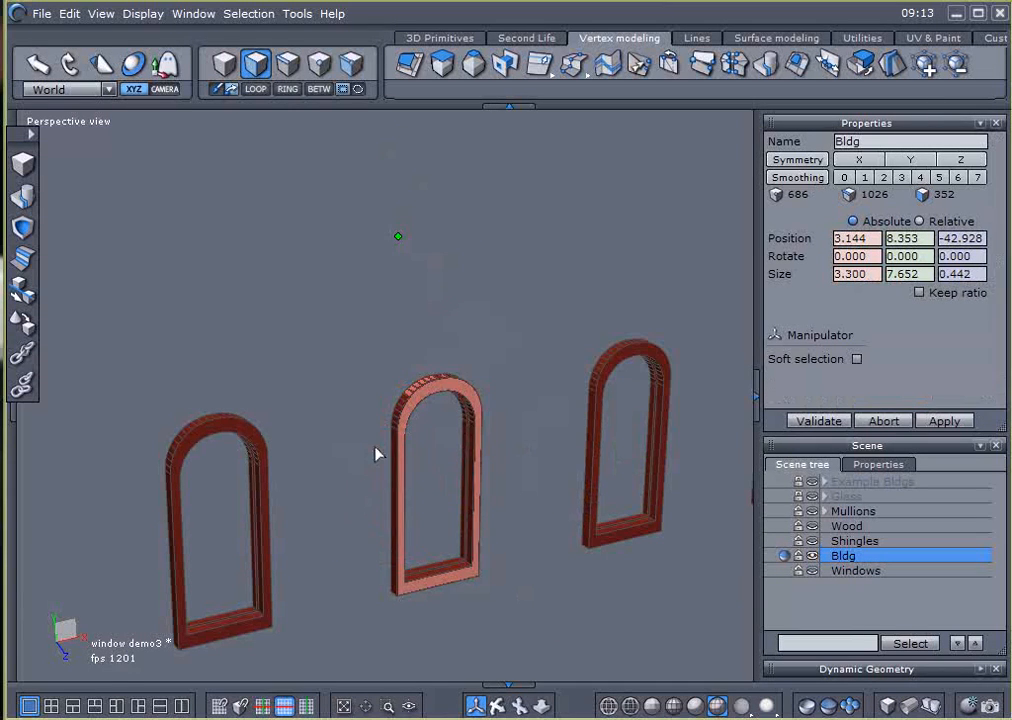
shift+click(610, 375)
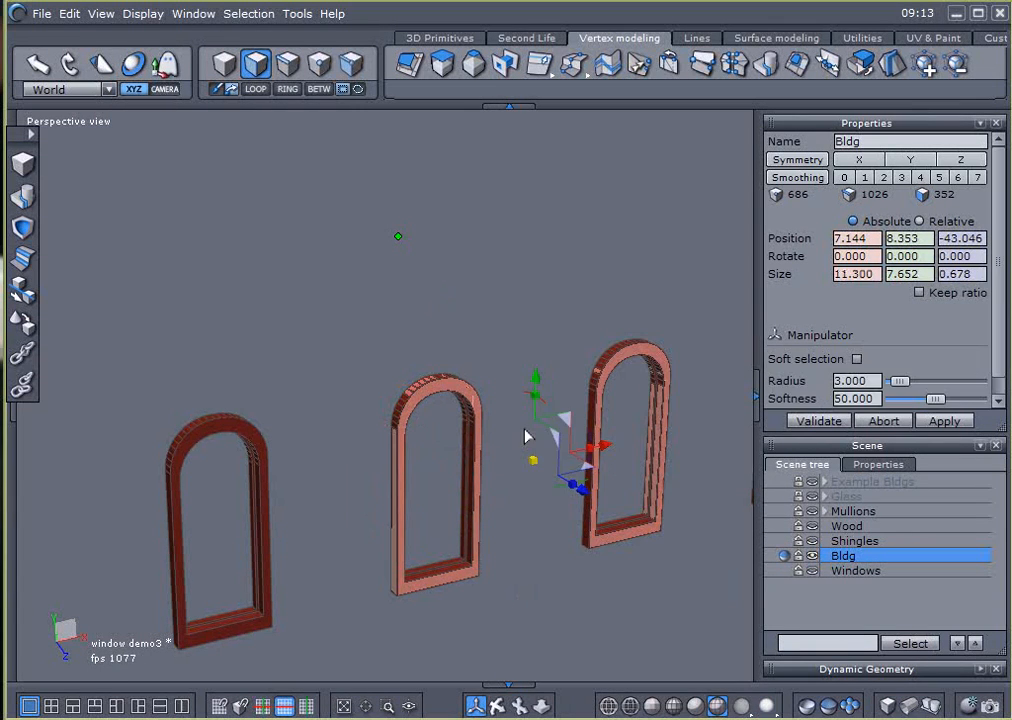
click(459, 341)
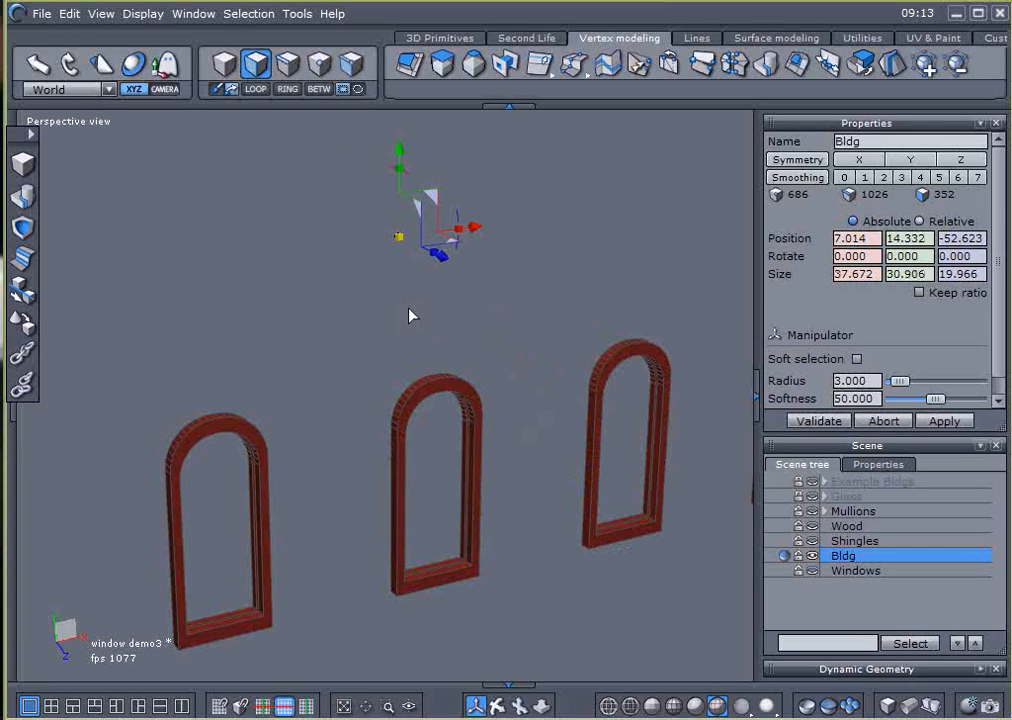
Step: Select all the displayed window trim faces of Bldg at once and delete them
click(258, 66)
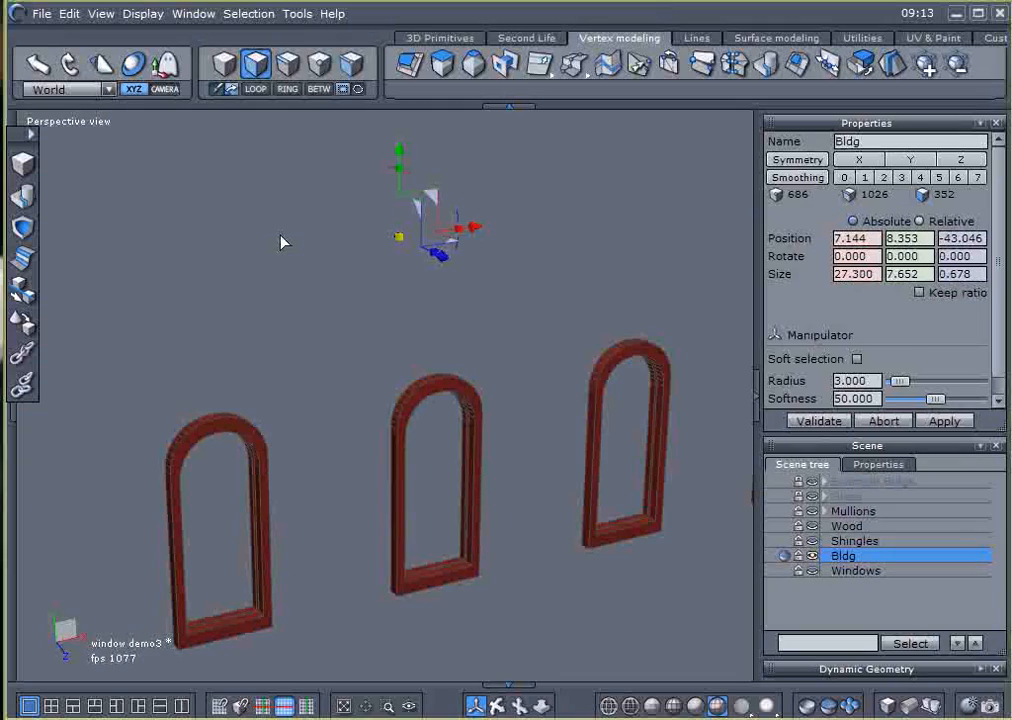
key(ctrl+a)
right_drag(262, 528, 435, 489)
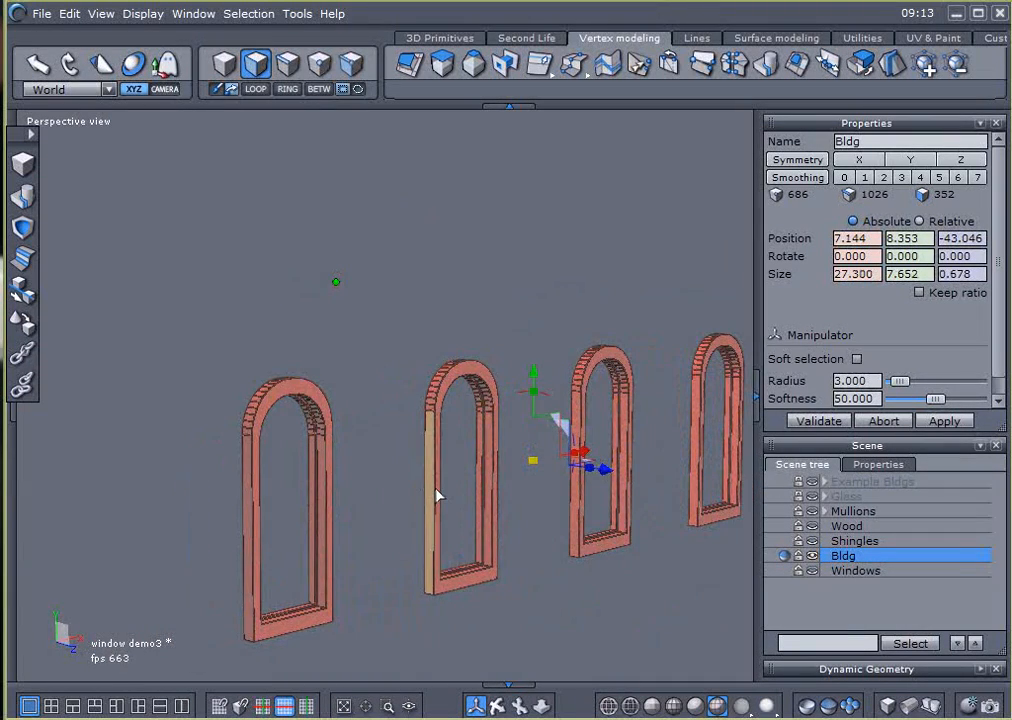
key(Delete)
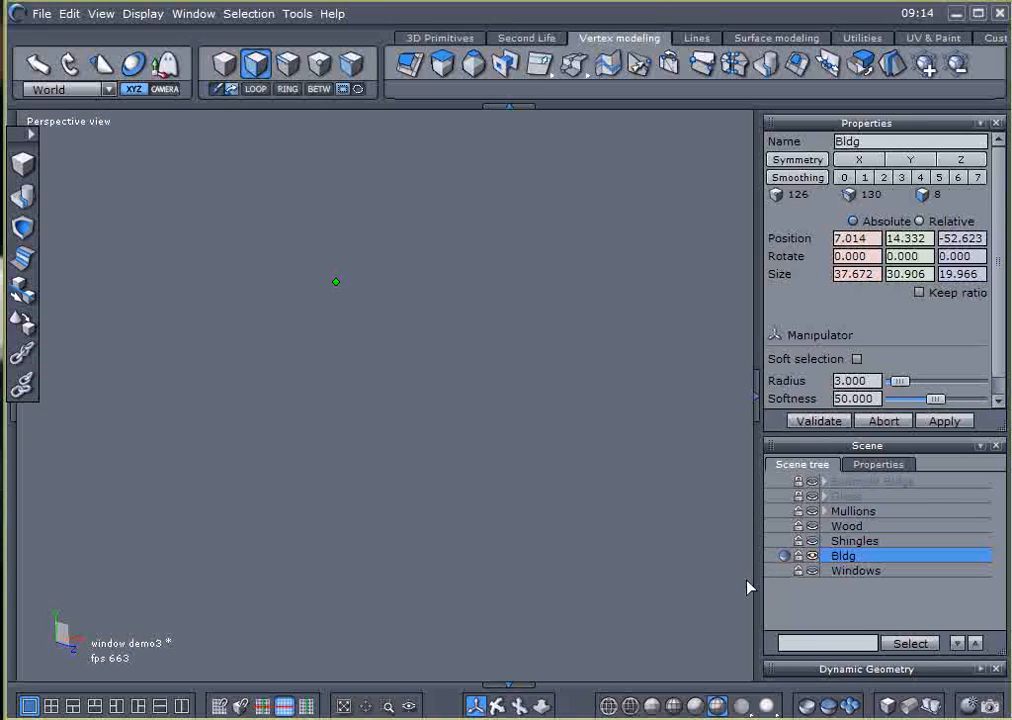
Step: Reveal the hidden faces of Bldg, return to object selection, and inspect the plain window openings
click(828, 706)
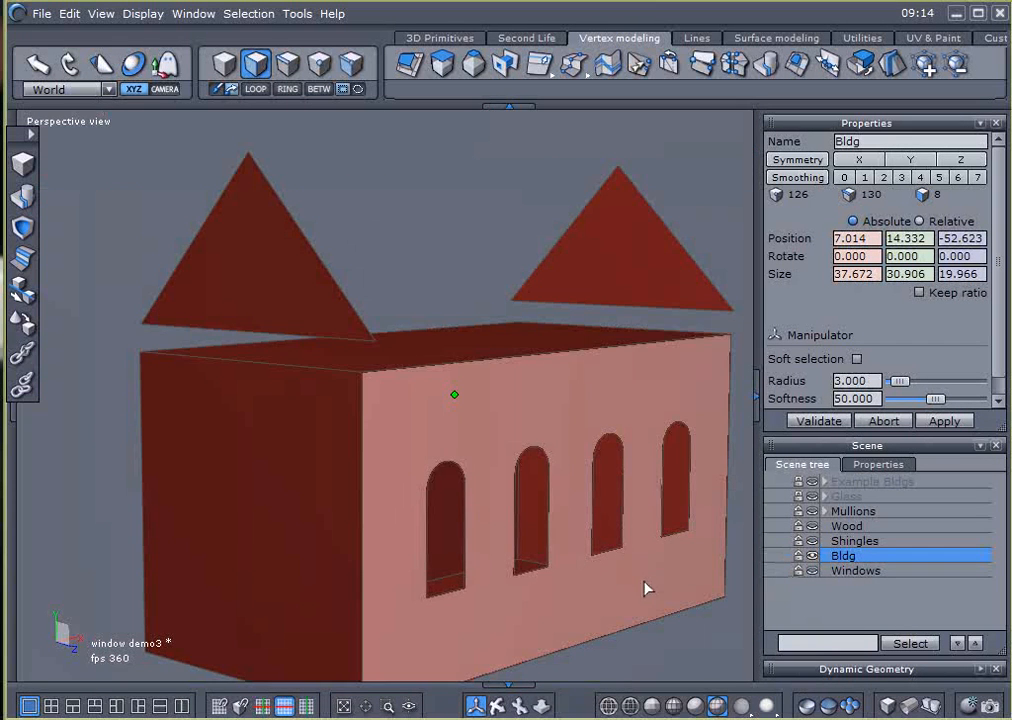
middle_drag(632, 606, 596, 583)
right_drag(596, 583, 594, 609)
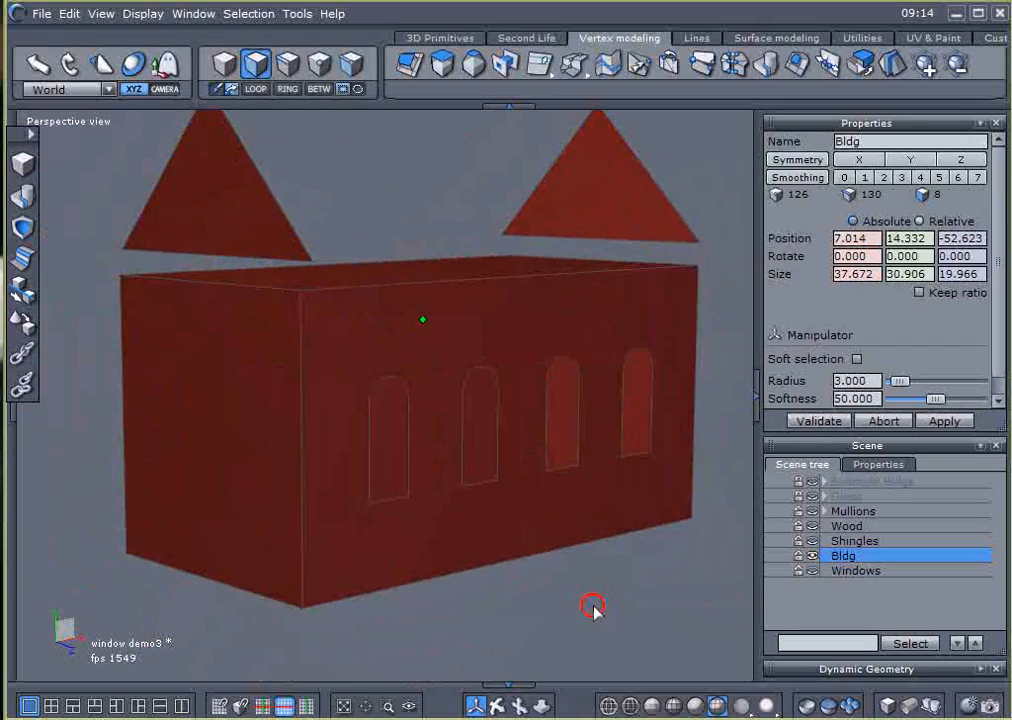
right_click(693, 602)
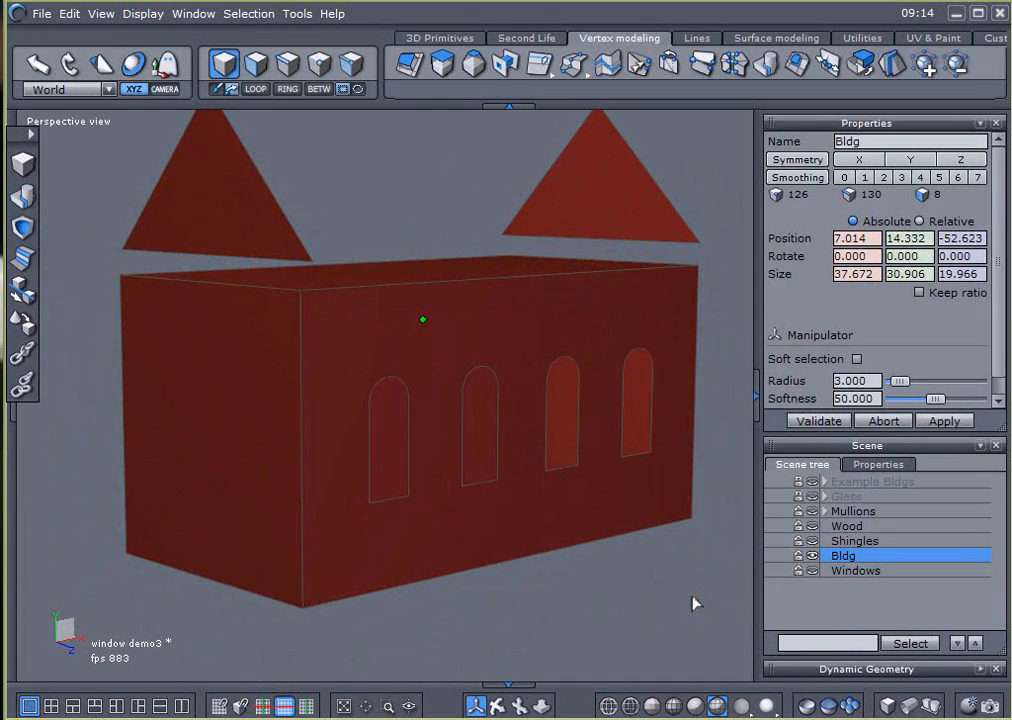
middle_drag(693, 602, 601, 595)
right_drag(601, 595, 612, 597)
Step: Show and select the Windows object, try pulling it out from the wall to Z -37.815, and undo that move
click(812, 573)
right_drag(627, 456, 580, 585)
click(845, 571)
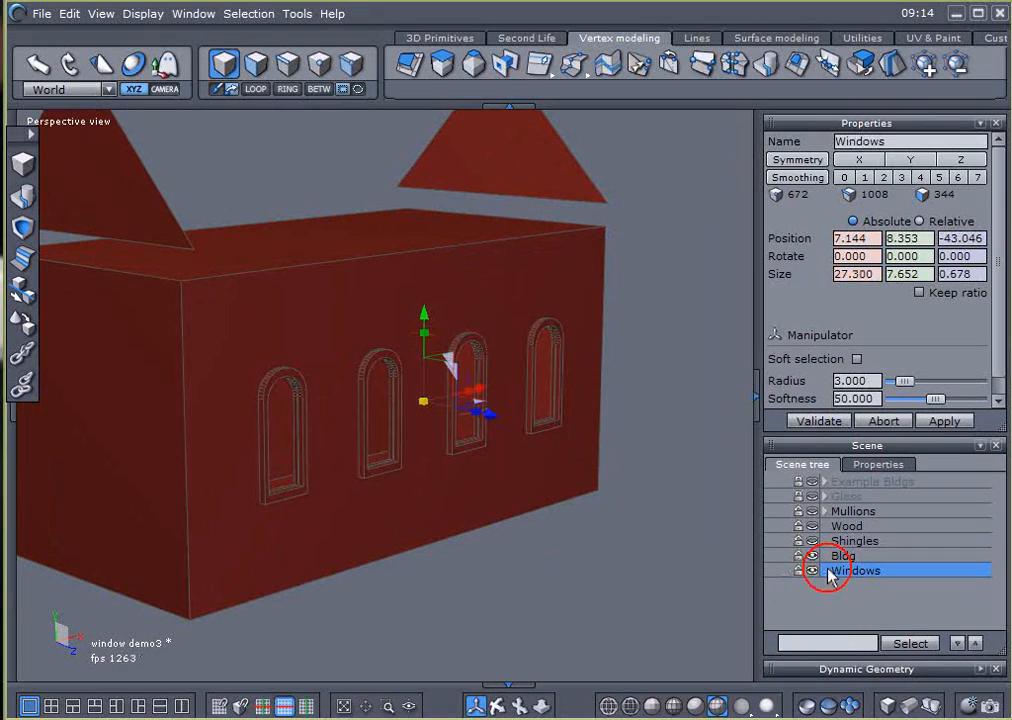
drag(497, 416, 566, 447)
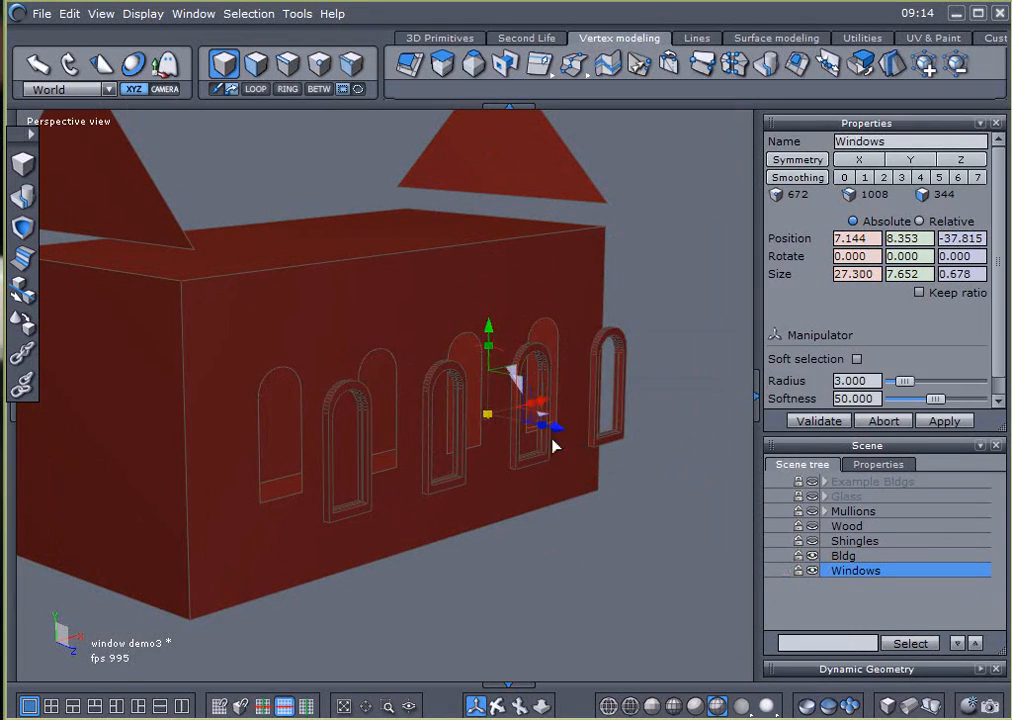
key(ctrl+z)
Step: Assign a new default material to the Windows object in place of Brick
mouse_move(27, 413)
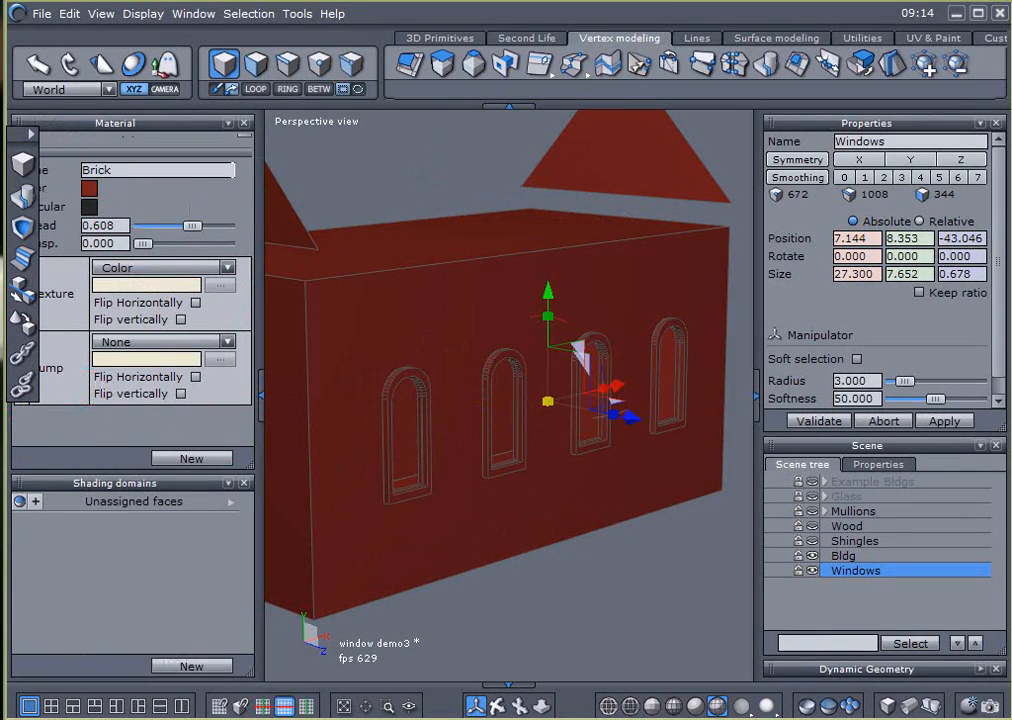
click(205, 459)
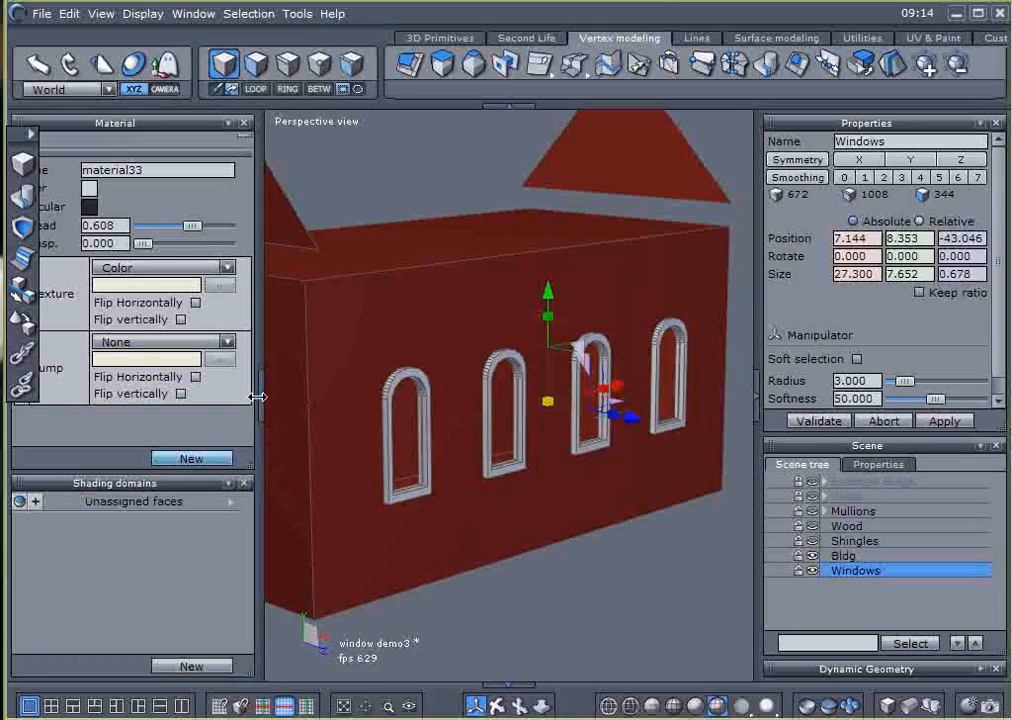
middle_drag(534, 468, 596, 502)
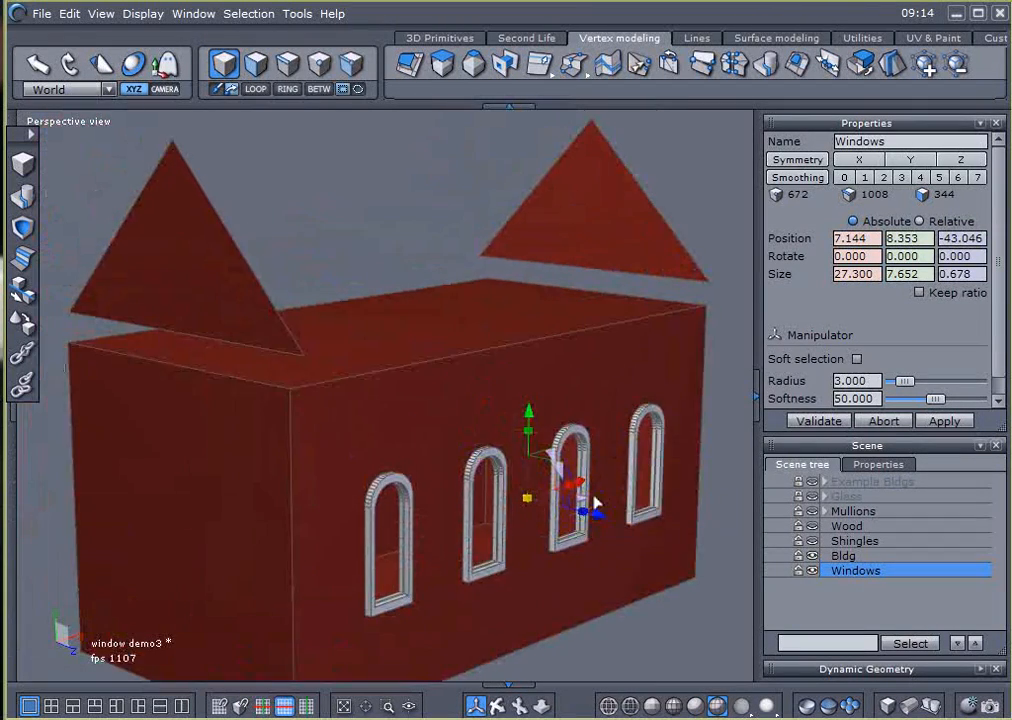
right_drag(522, 536, 440, 497)
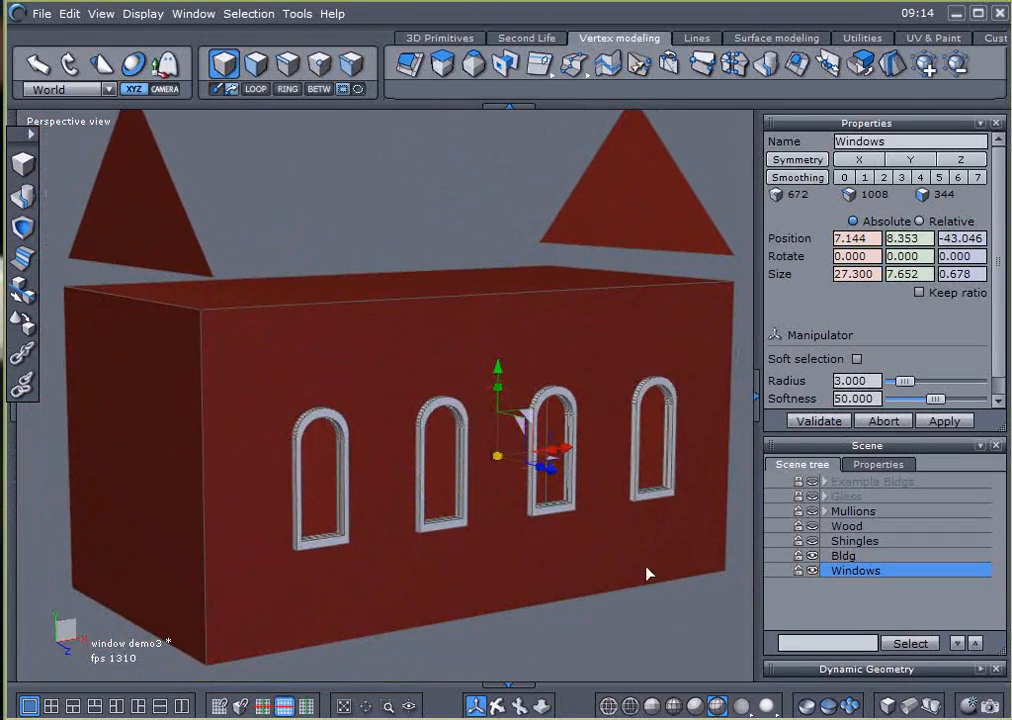
Step: Make the Shingles, Wood and Mullions objects visible together with the building and window trim
click(812, 541)
click(812, 526)
click(812, 511)
Step: Examine the assembled building from several angles, including its roof, window trim and mullions
scroll(635, 512, down, 3)
scroll(610, 510, up, 1)
right_drag(590, 506, 501, 434)
scroll(500, 437, up, 1)
right_drag(369, 483, 365, 427)
right_drag(445, 497, 418, 540)
scroll(221, 357, up, 3)
scroll(229, 364, down, 2)
right_drag(388, 470, 371, 509)
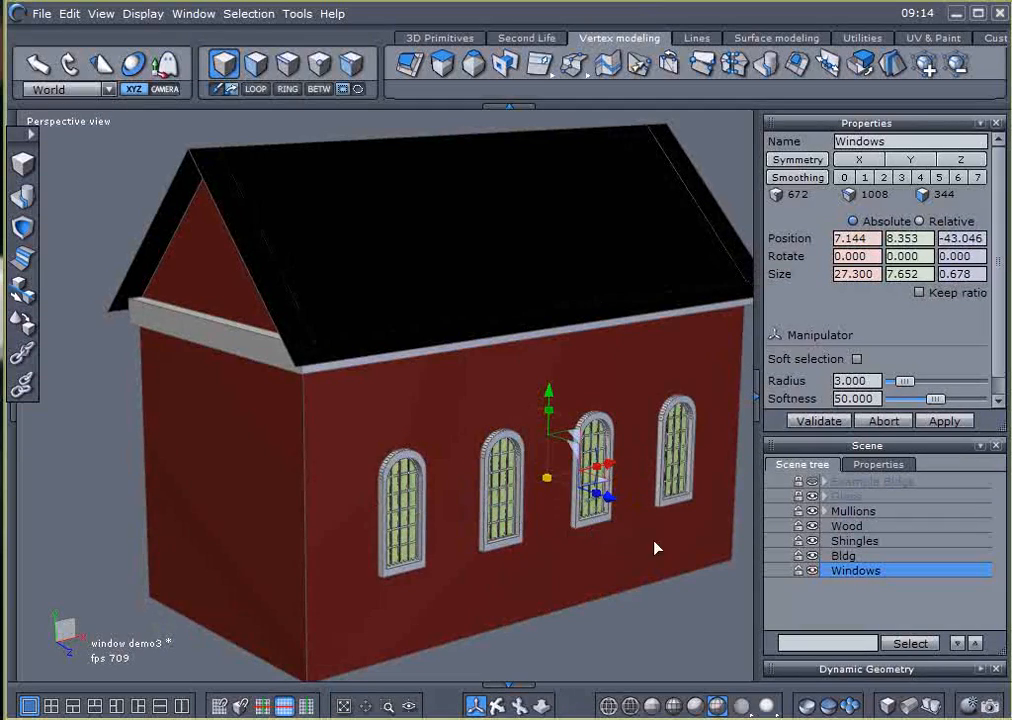
right_drag(706, 549, 614, 531)
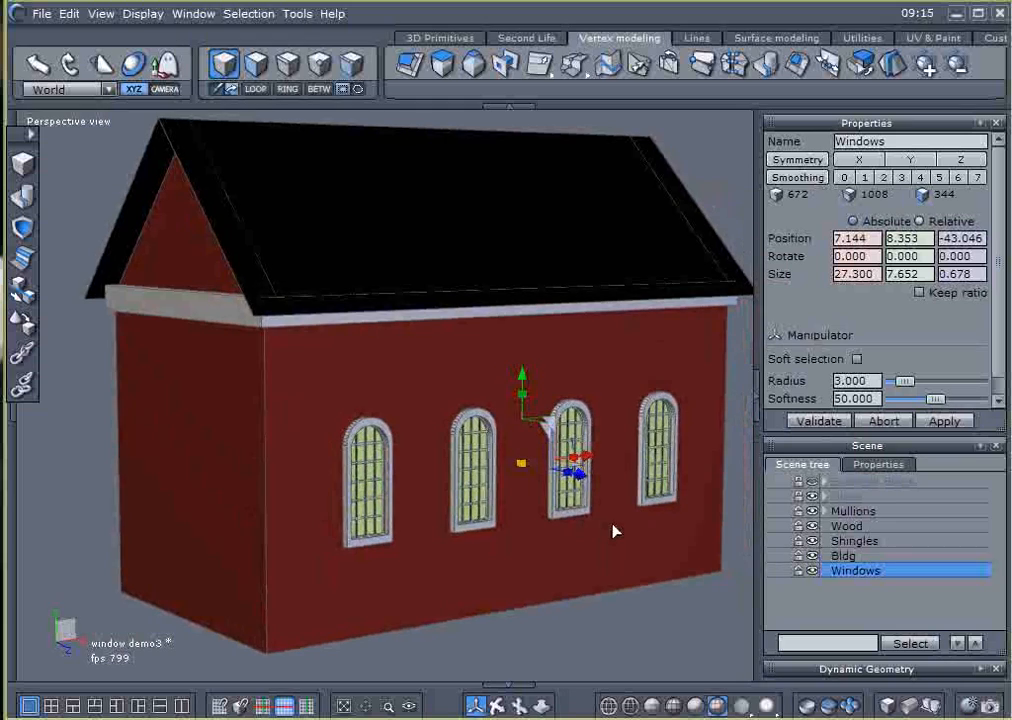